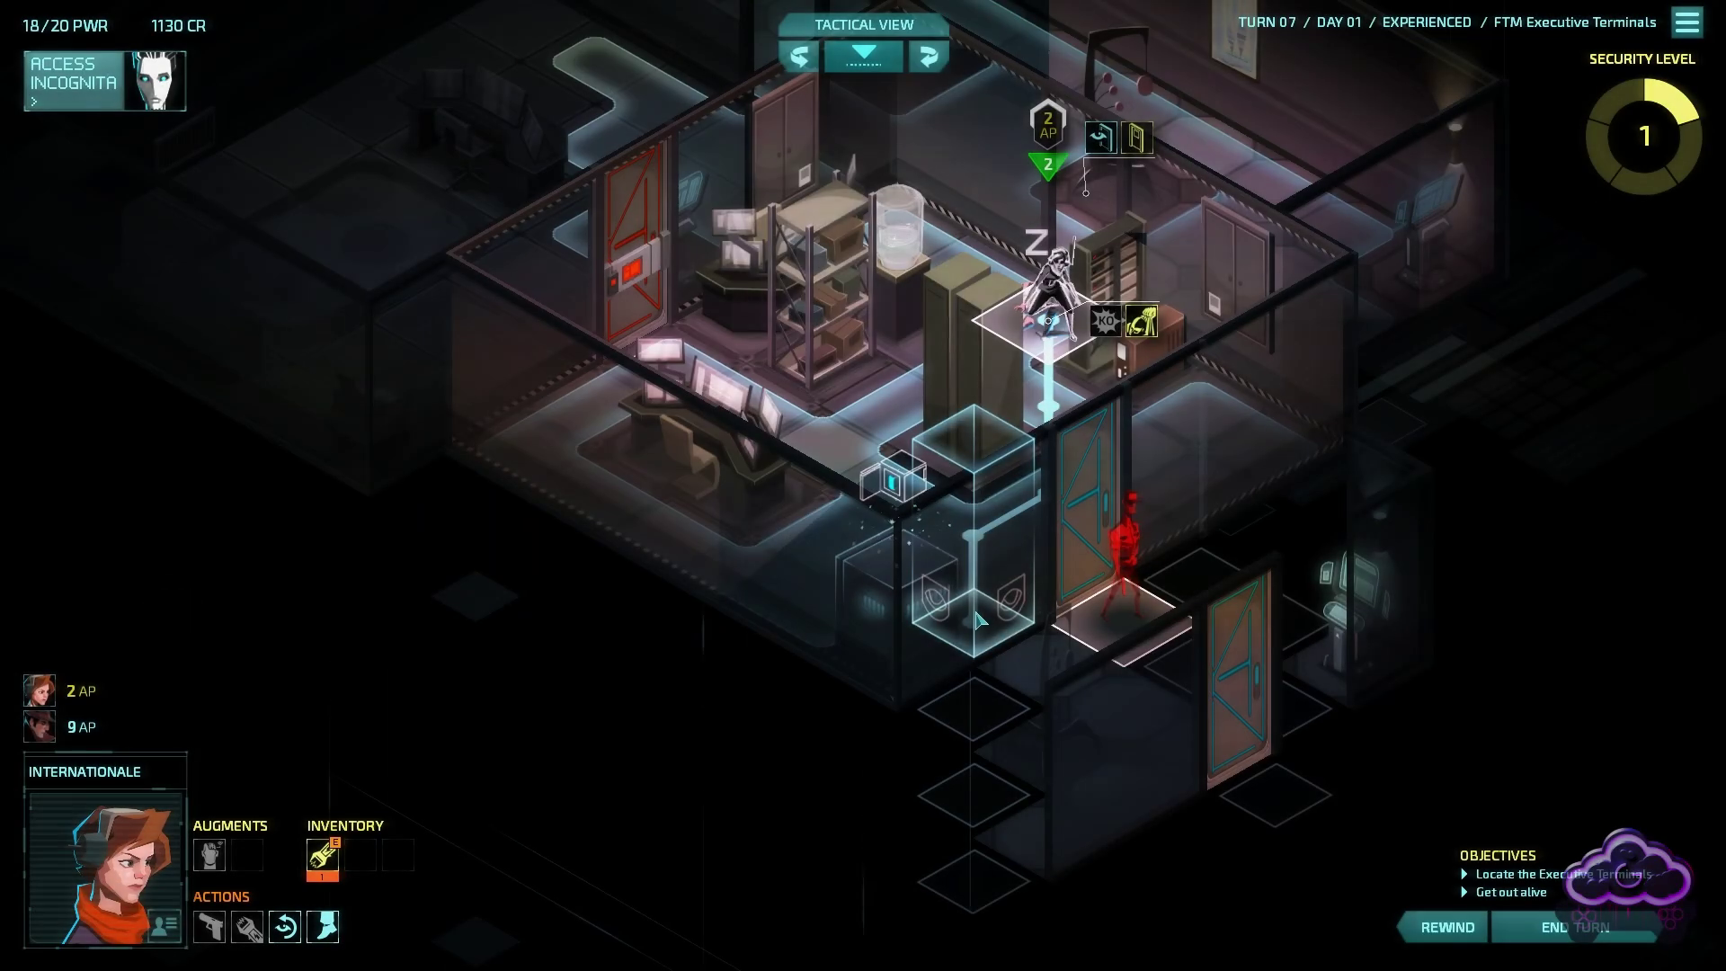
Step: Move the agent beside the corporate safe, loot it for 1280 credits, then step her one tile left
left_click(980, 619)
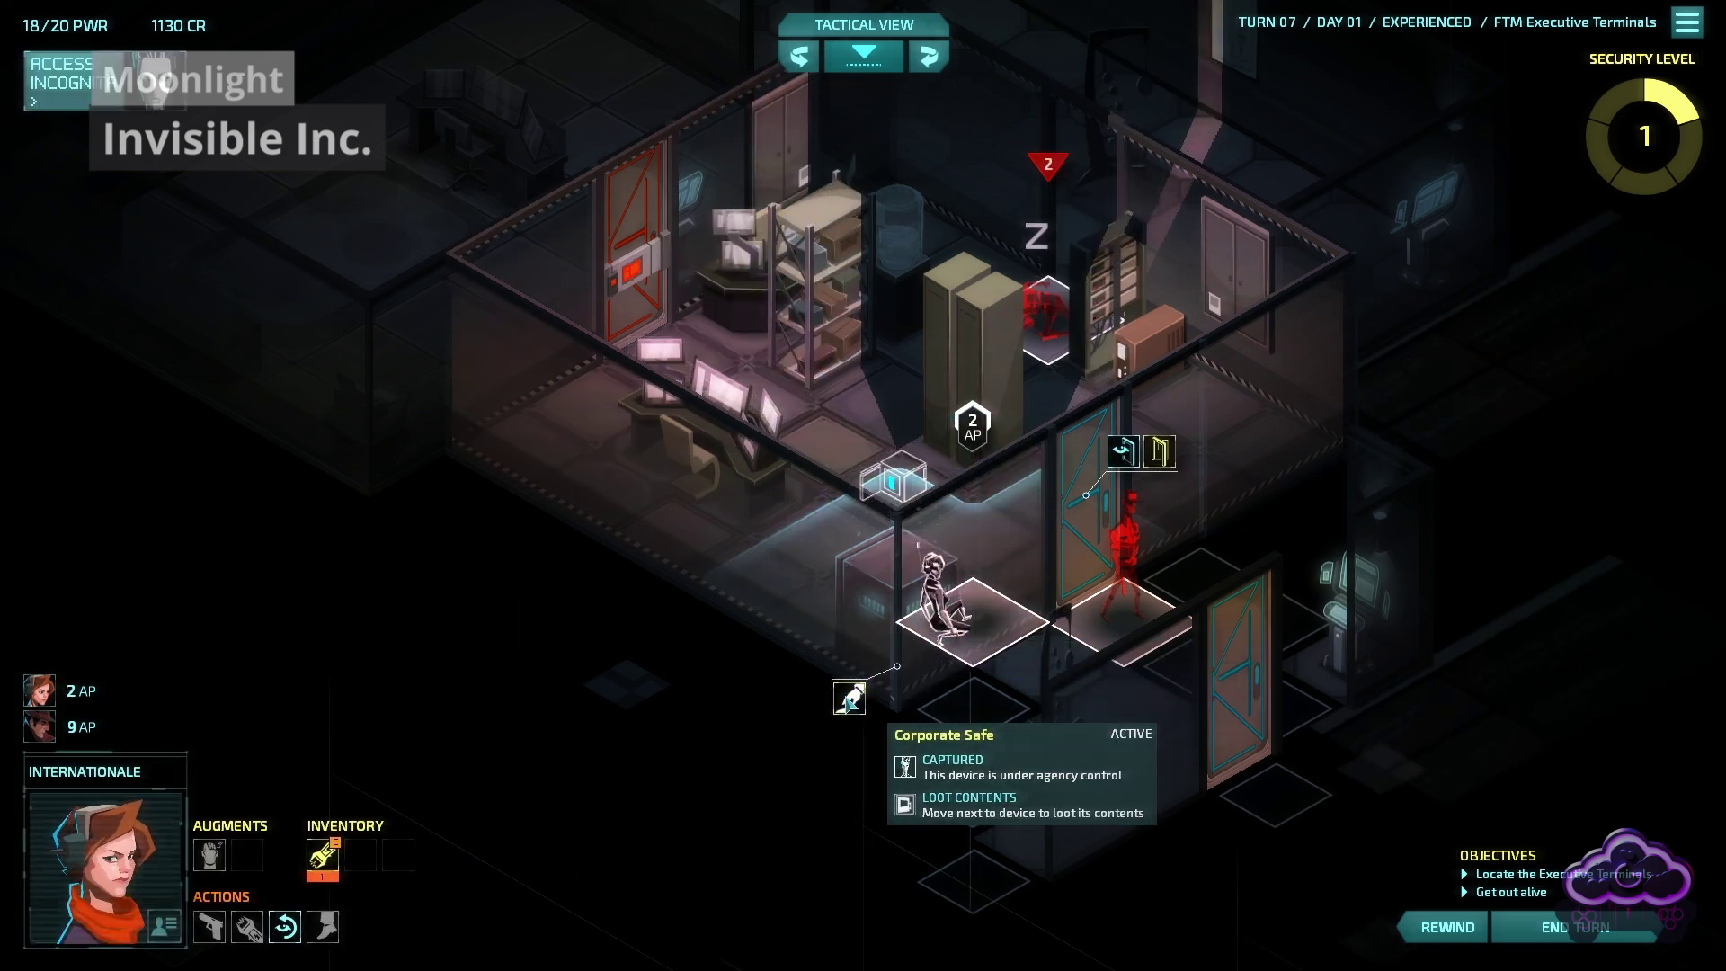
left_click(850, 699)
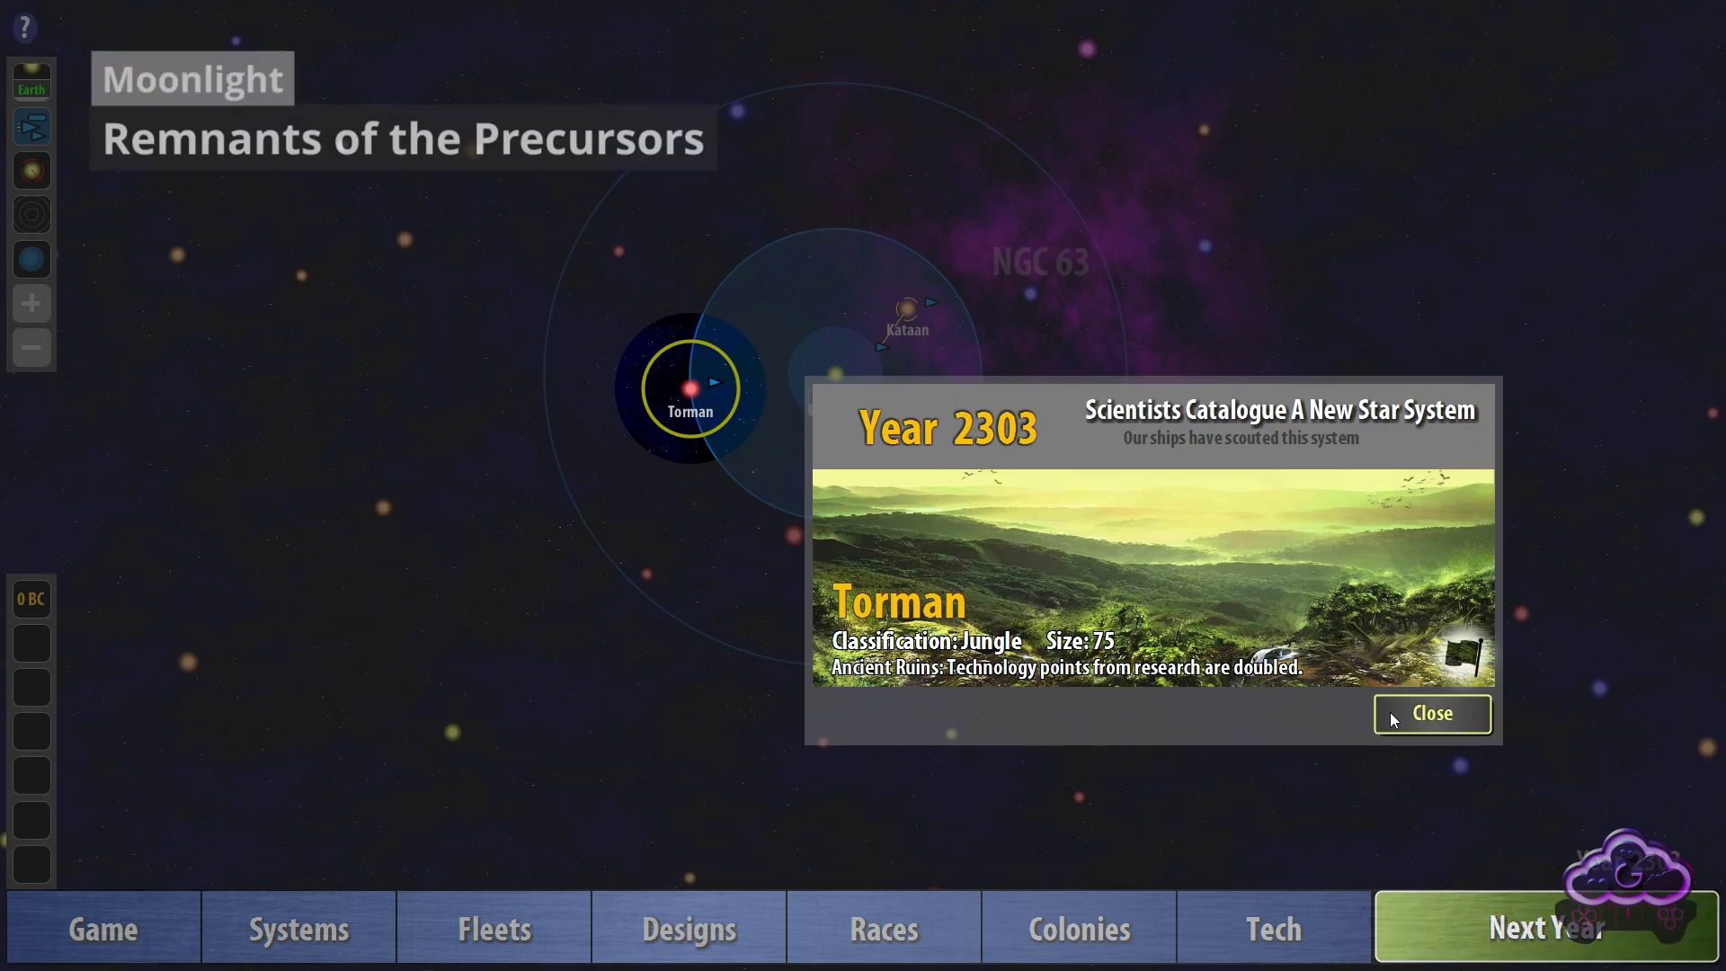
left_click(1415, 719)
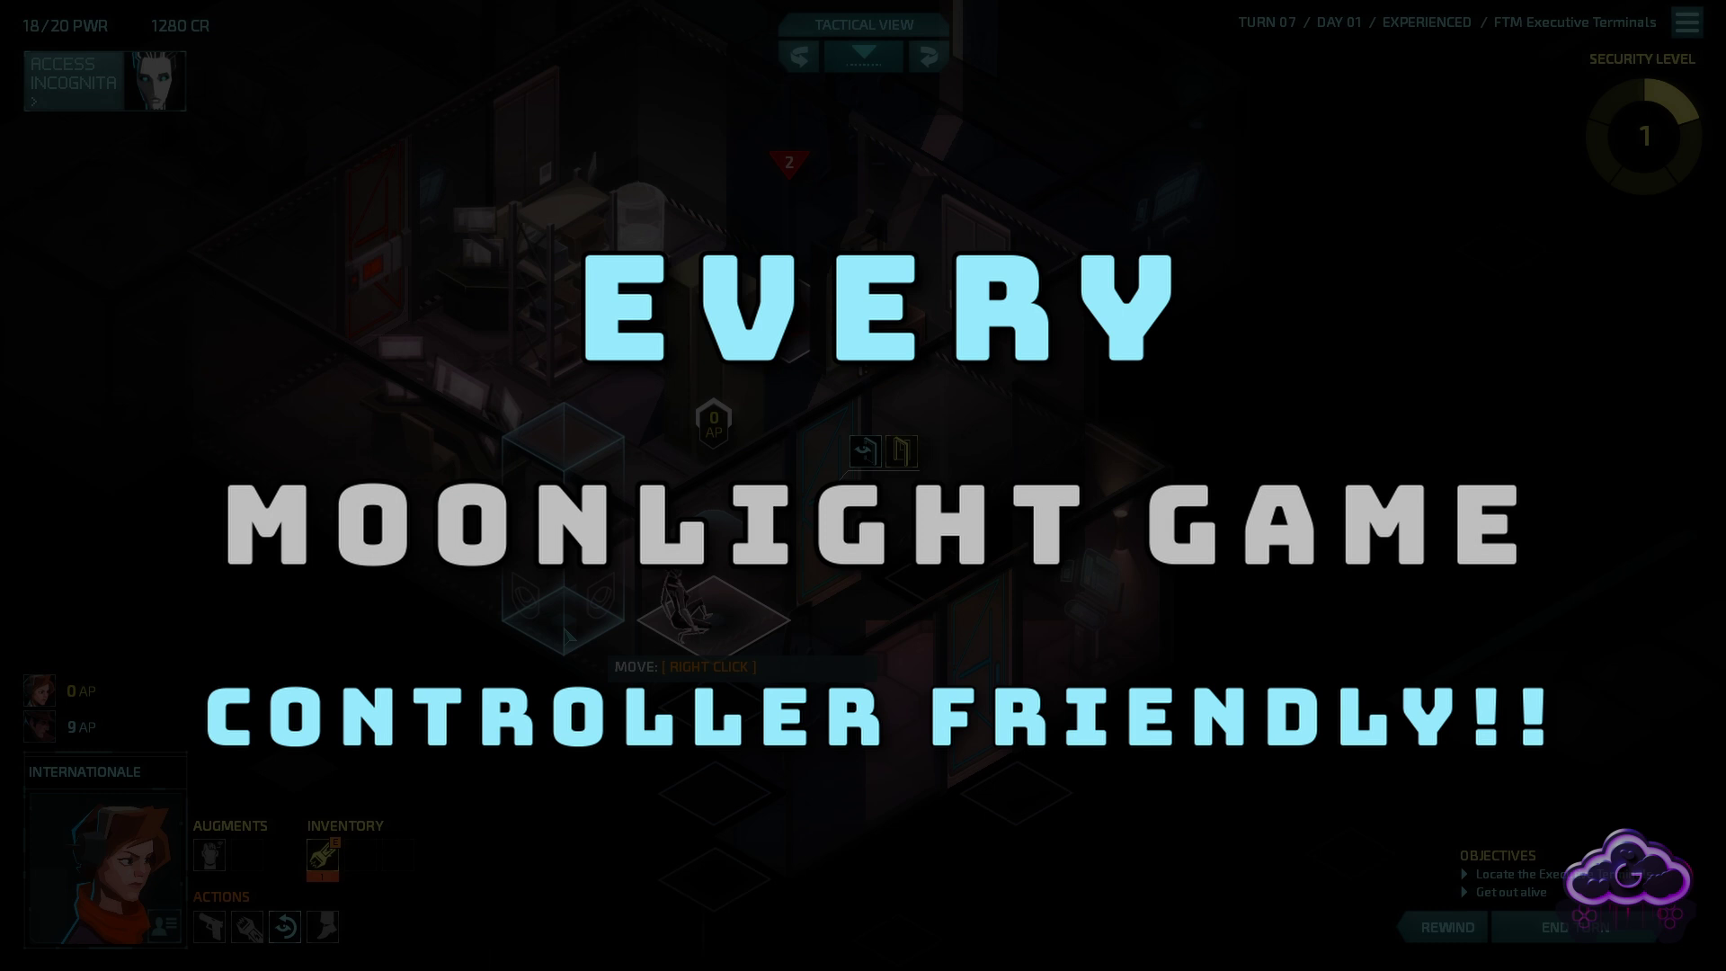
right_click(568, 635)
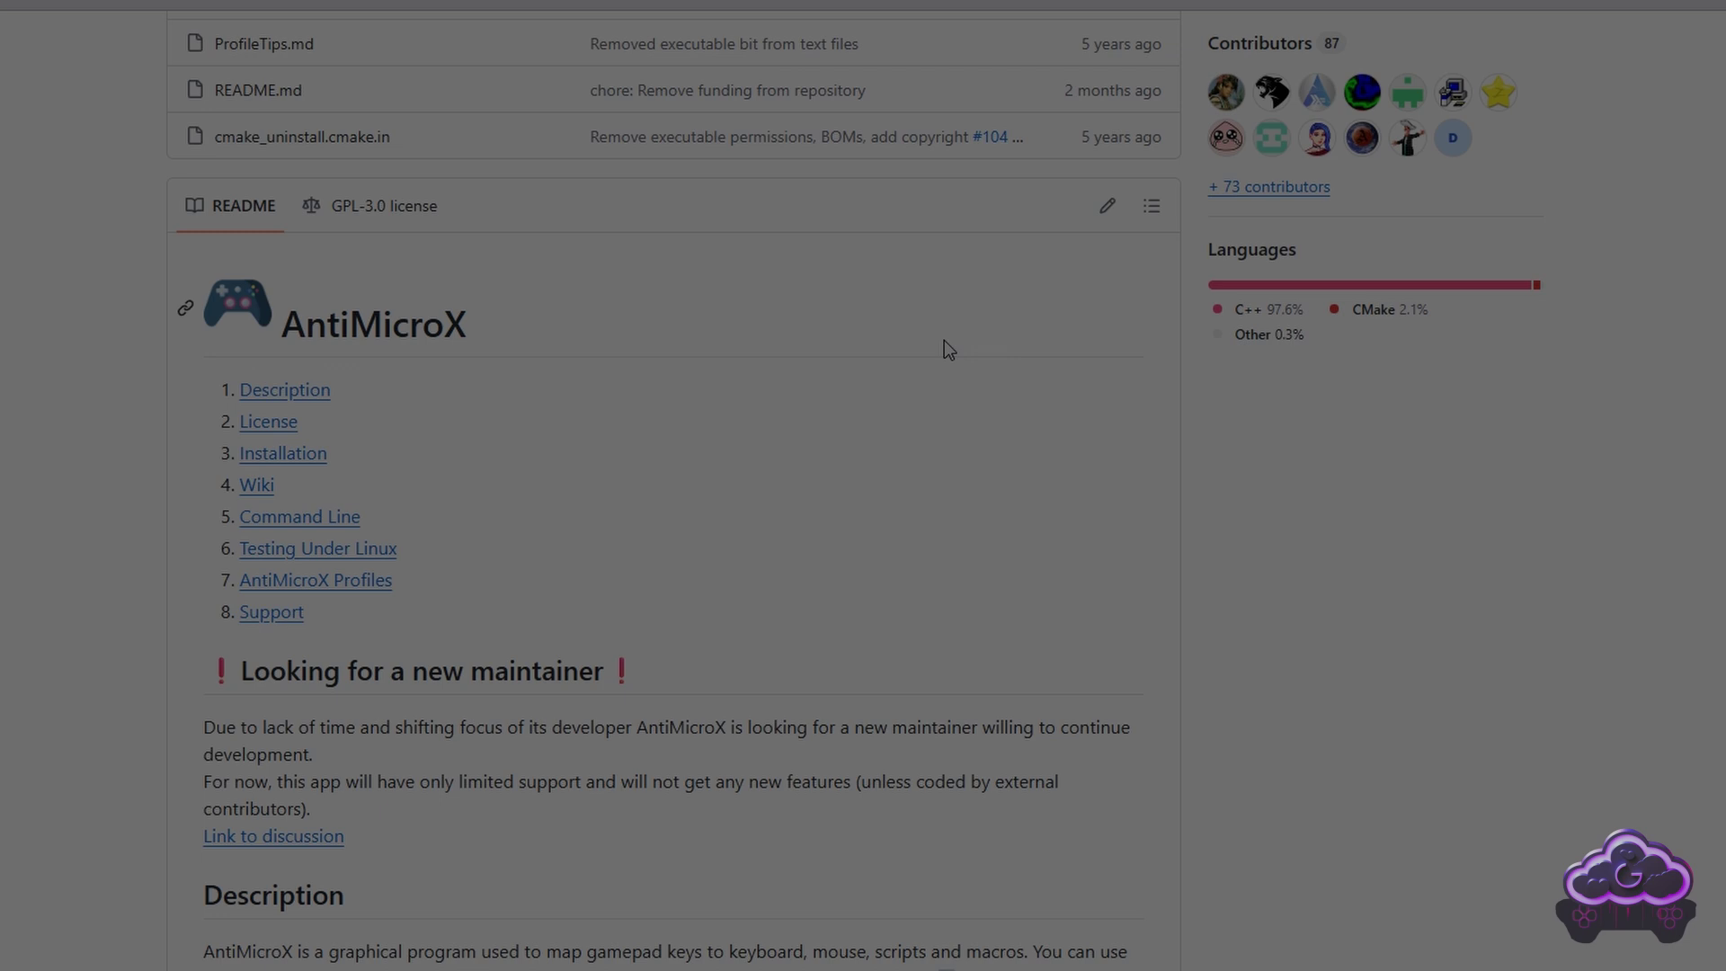
scroll(971, 351, "down", 1)
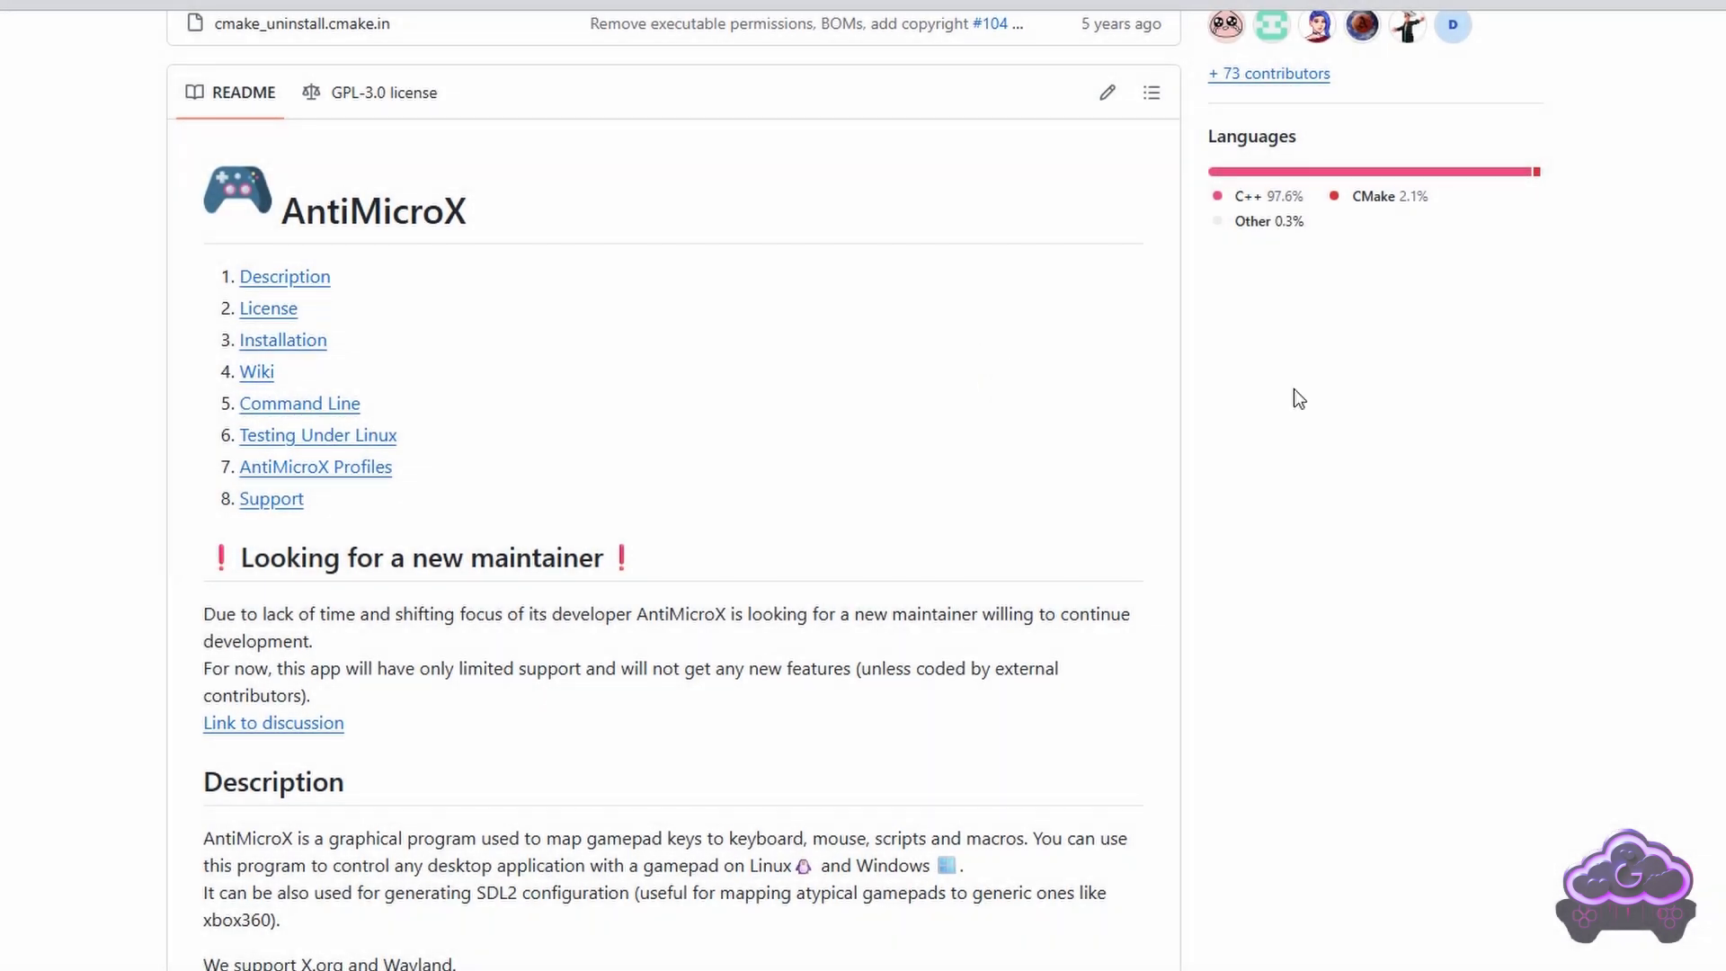
scroll(1288, 359, "down", 3)
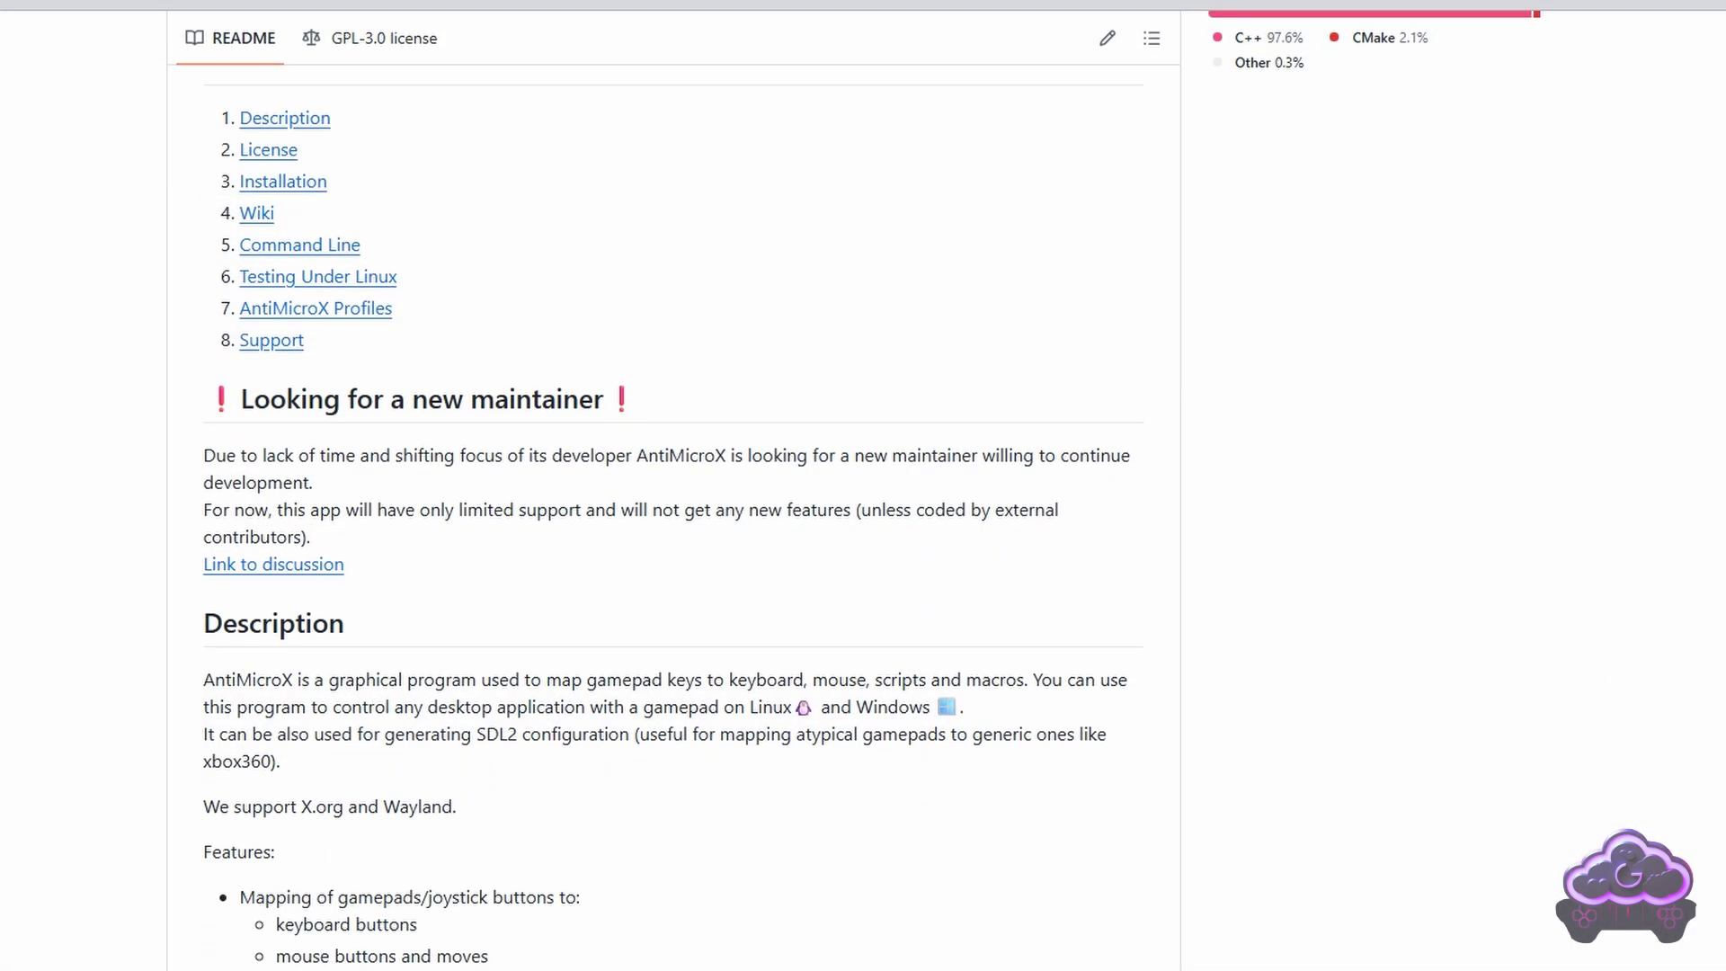
scroll(1079, 385, "down", 4)
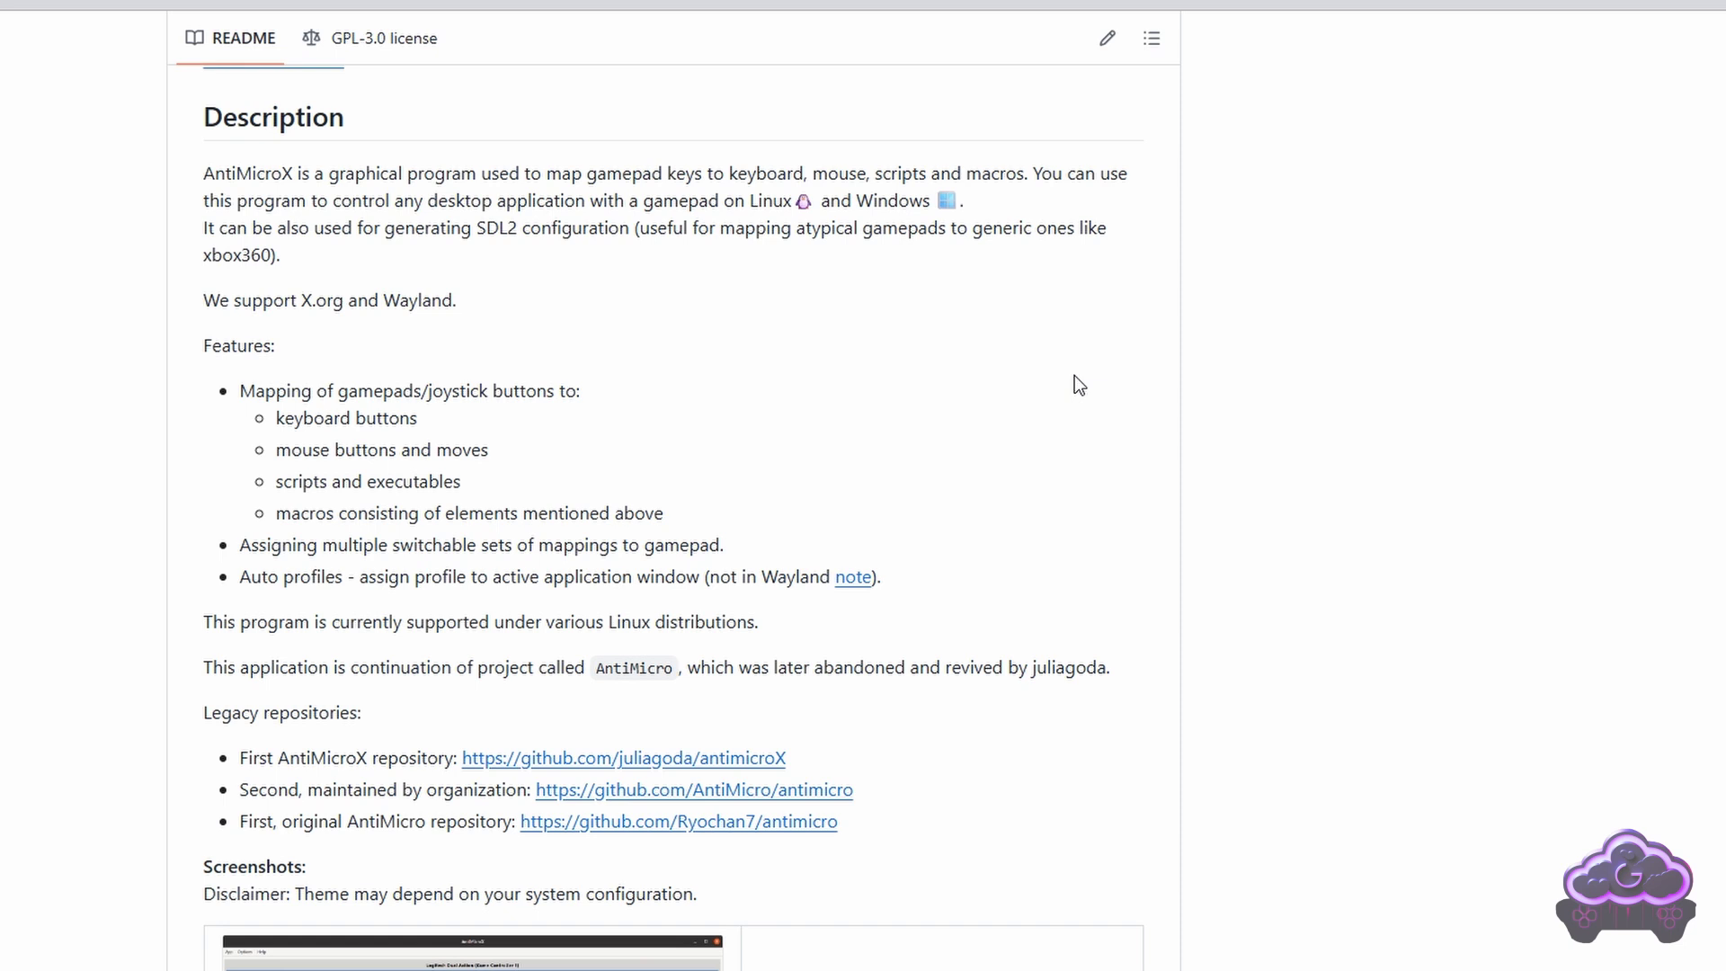
scroll(1079, 385, "up", 1)
scroll(1006, 370, "down", 1)
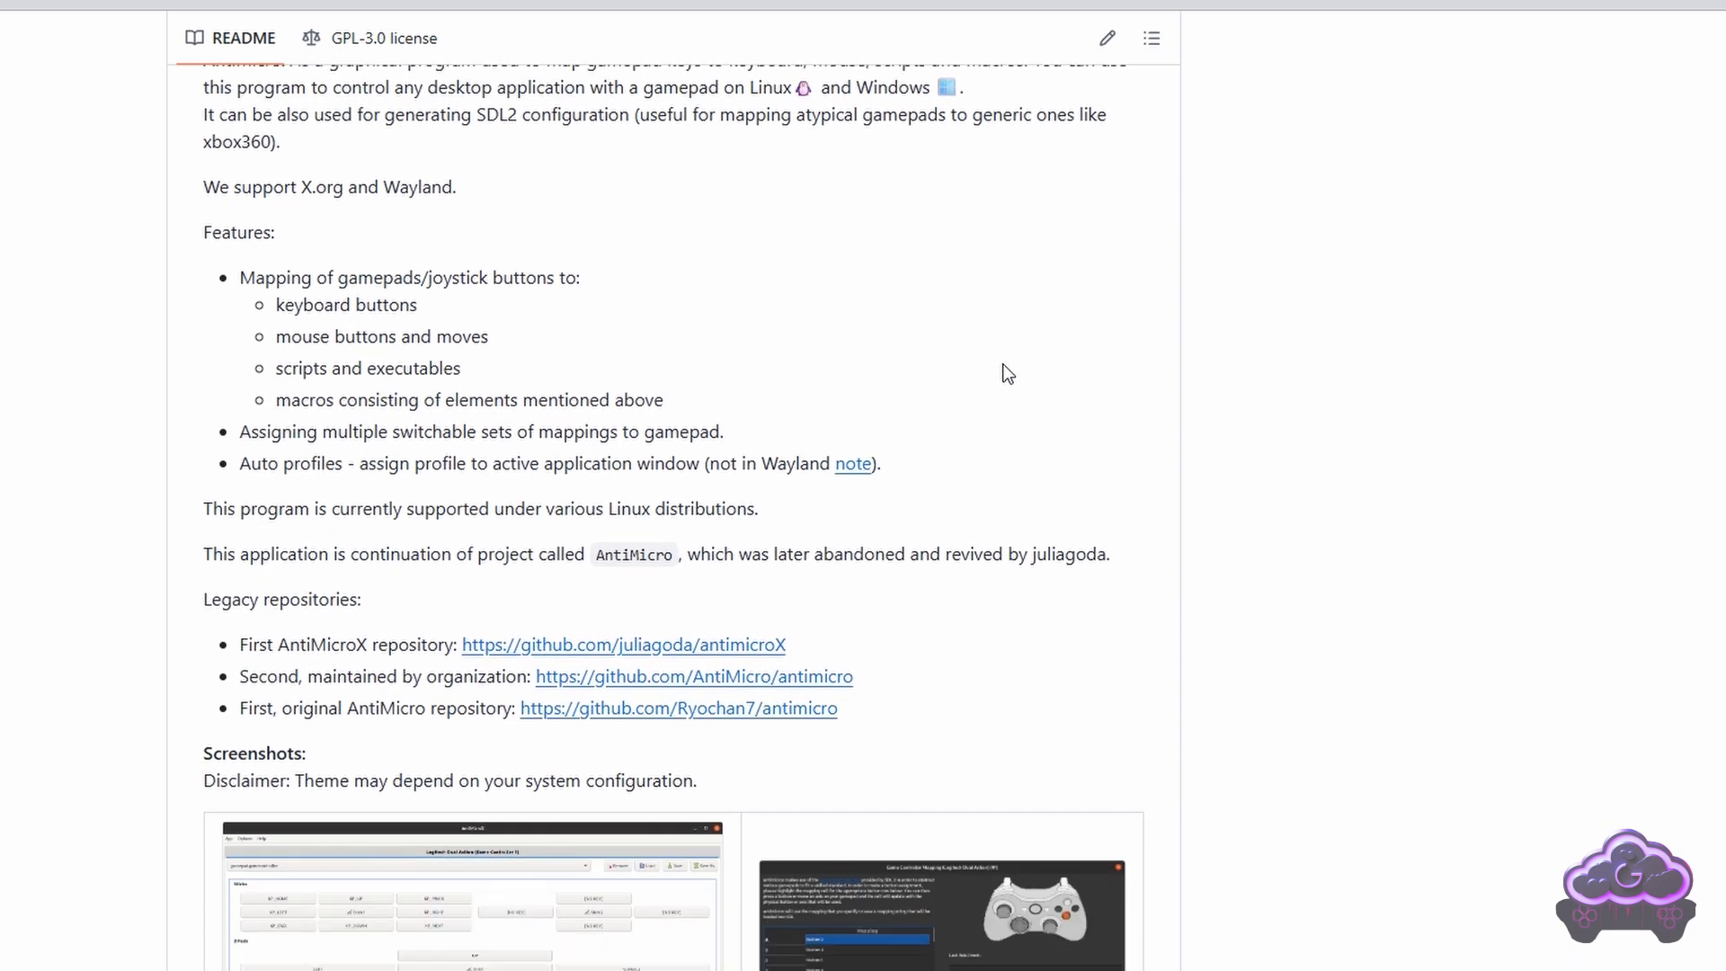
scroll(1007, 373, "down", 6)
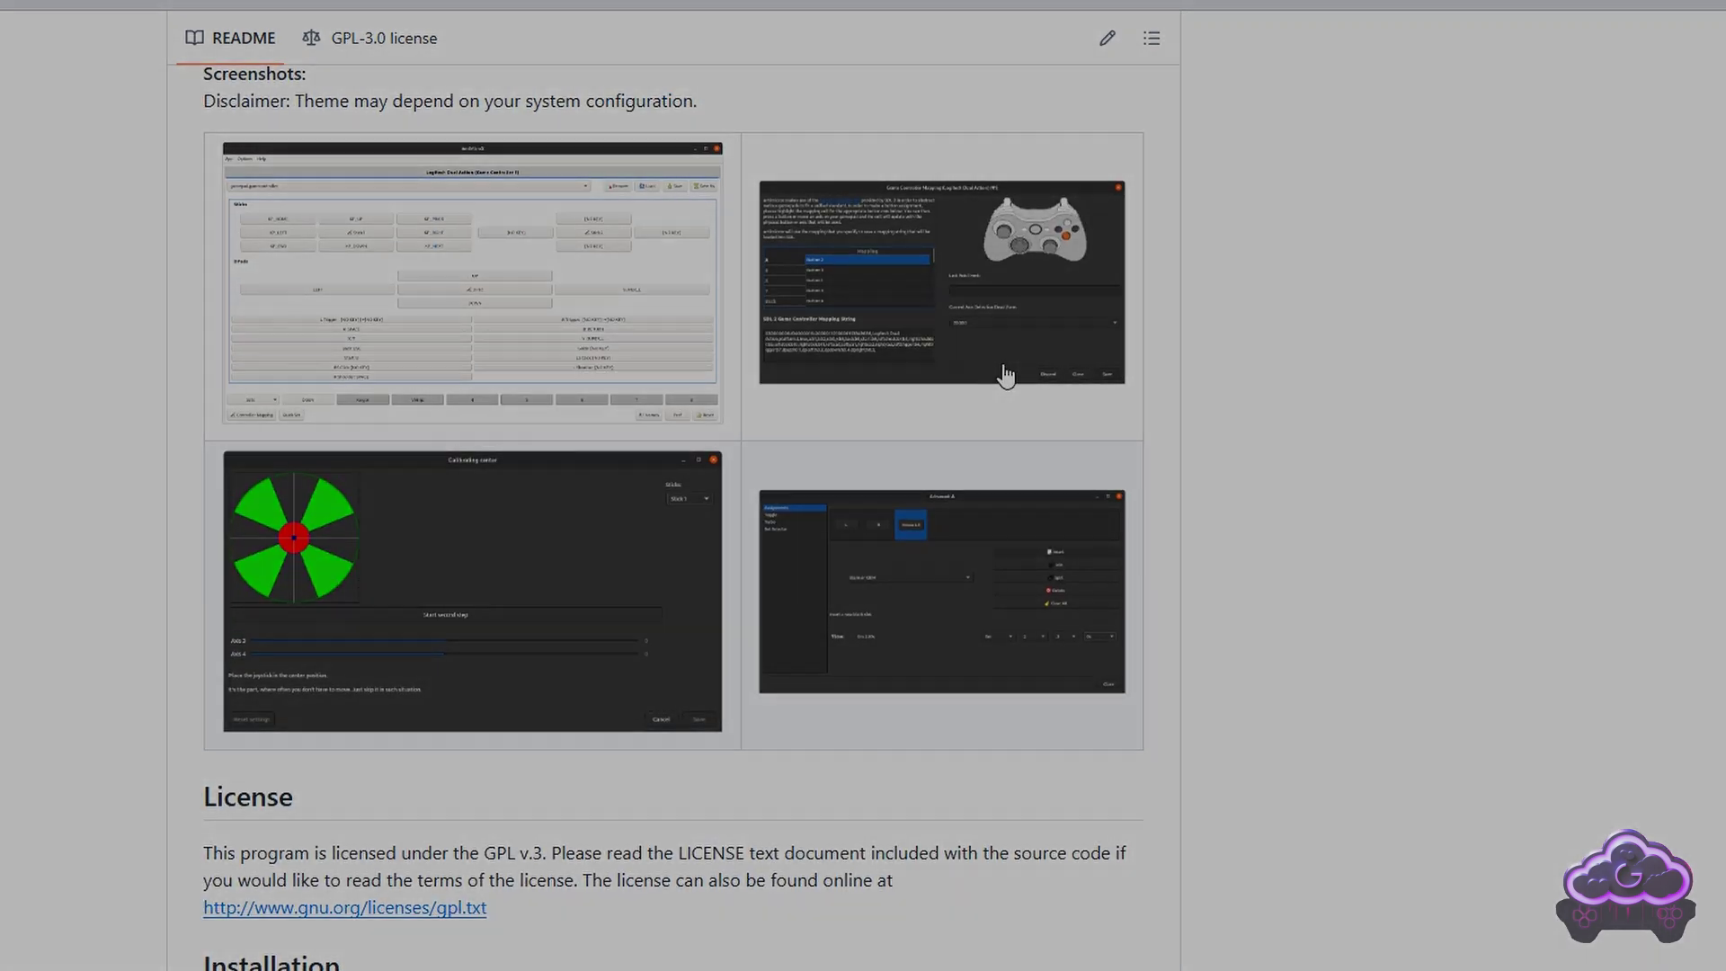
scroll(1003, 365, "up", 1)
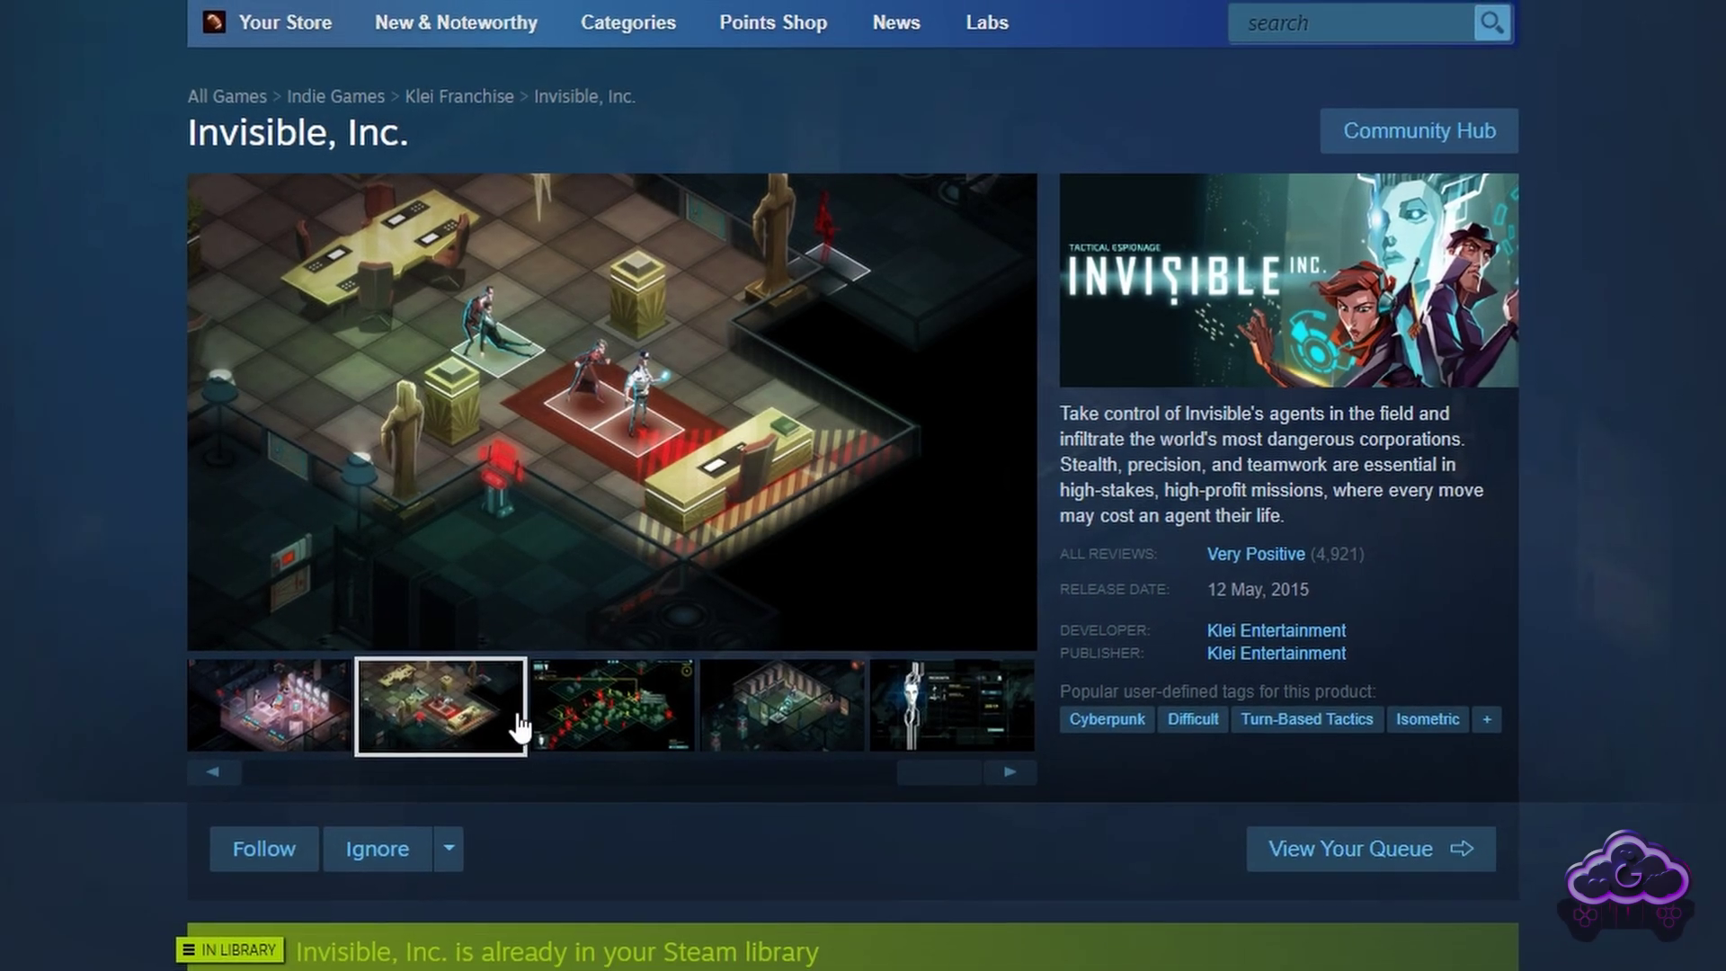
Step: Page through the Invisible, Inc. store screenshots, ending on the fifth screenshot
left_click(796, 727)
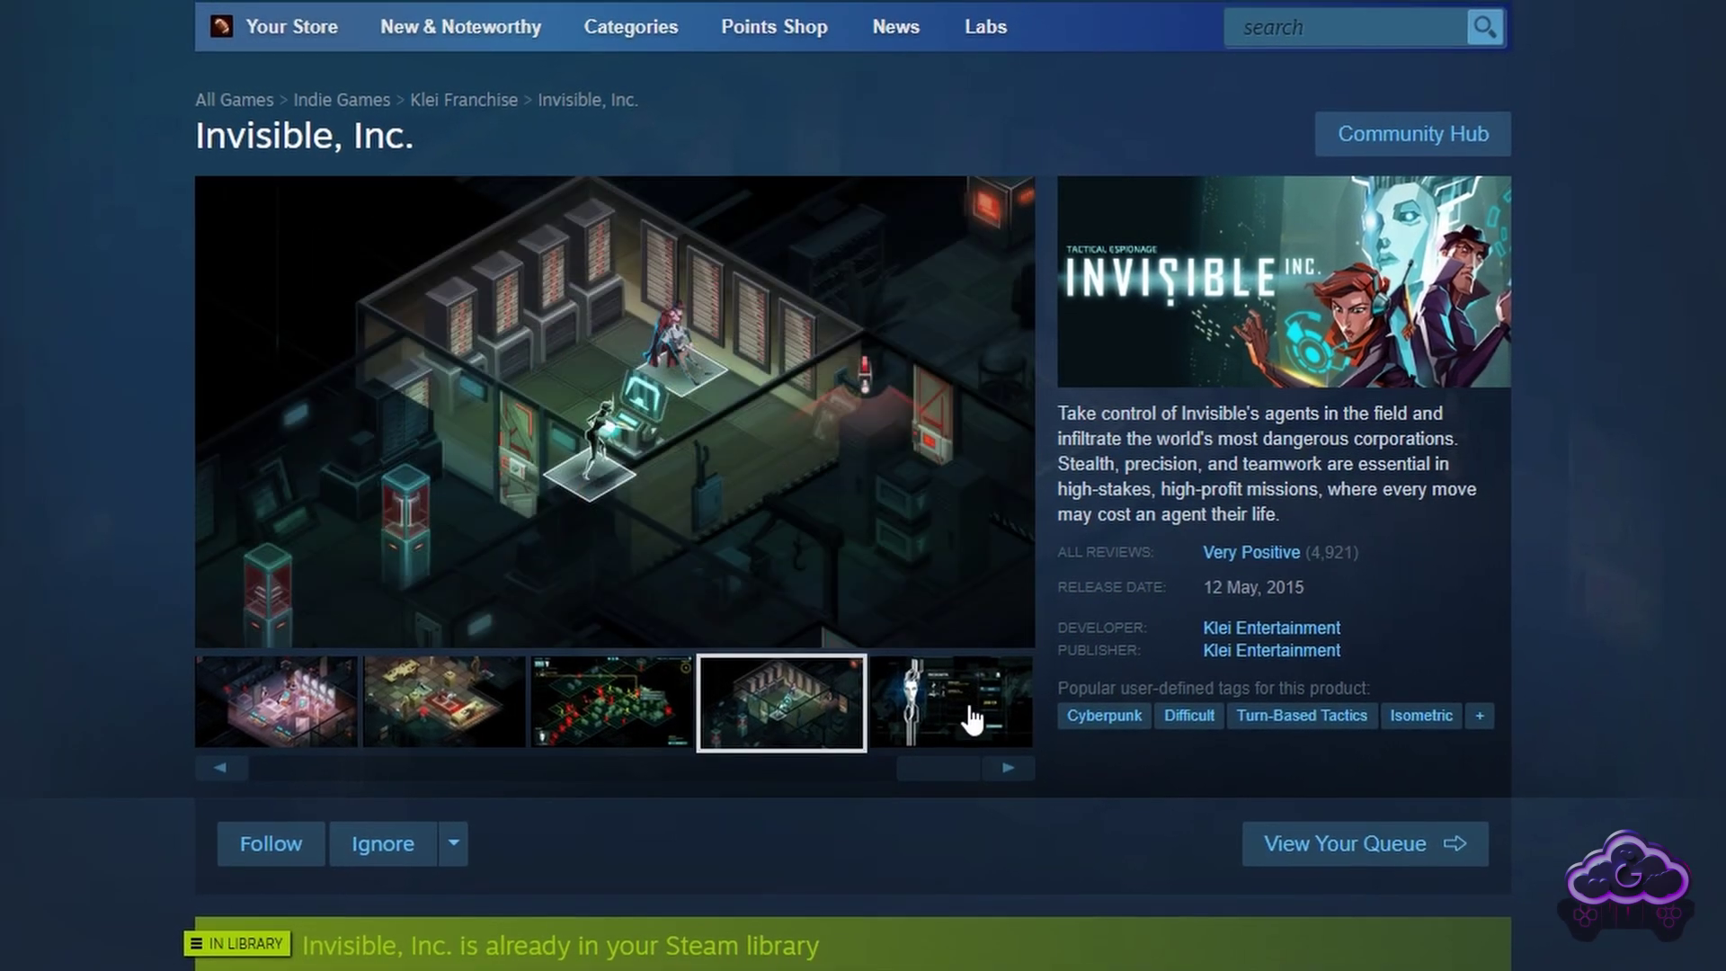
left_click(994, 716)
left_click(1006, 766)
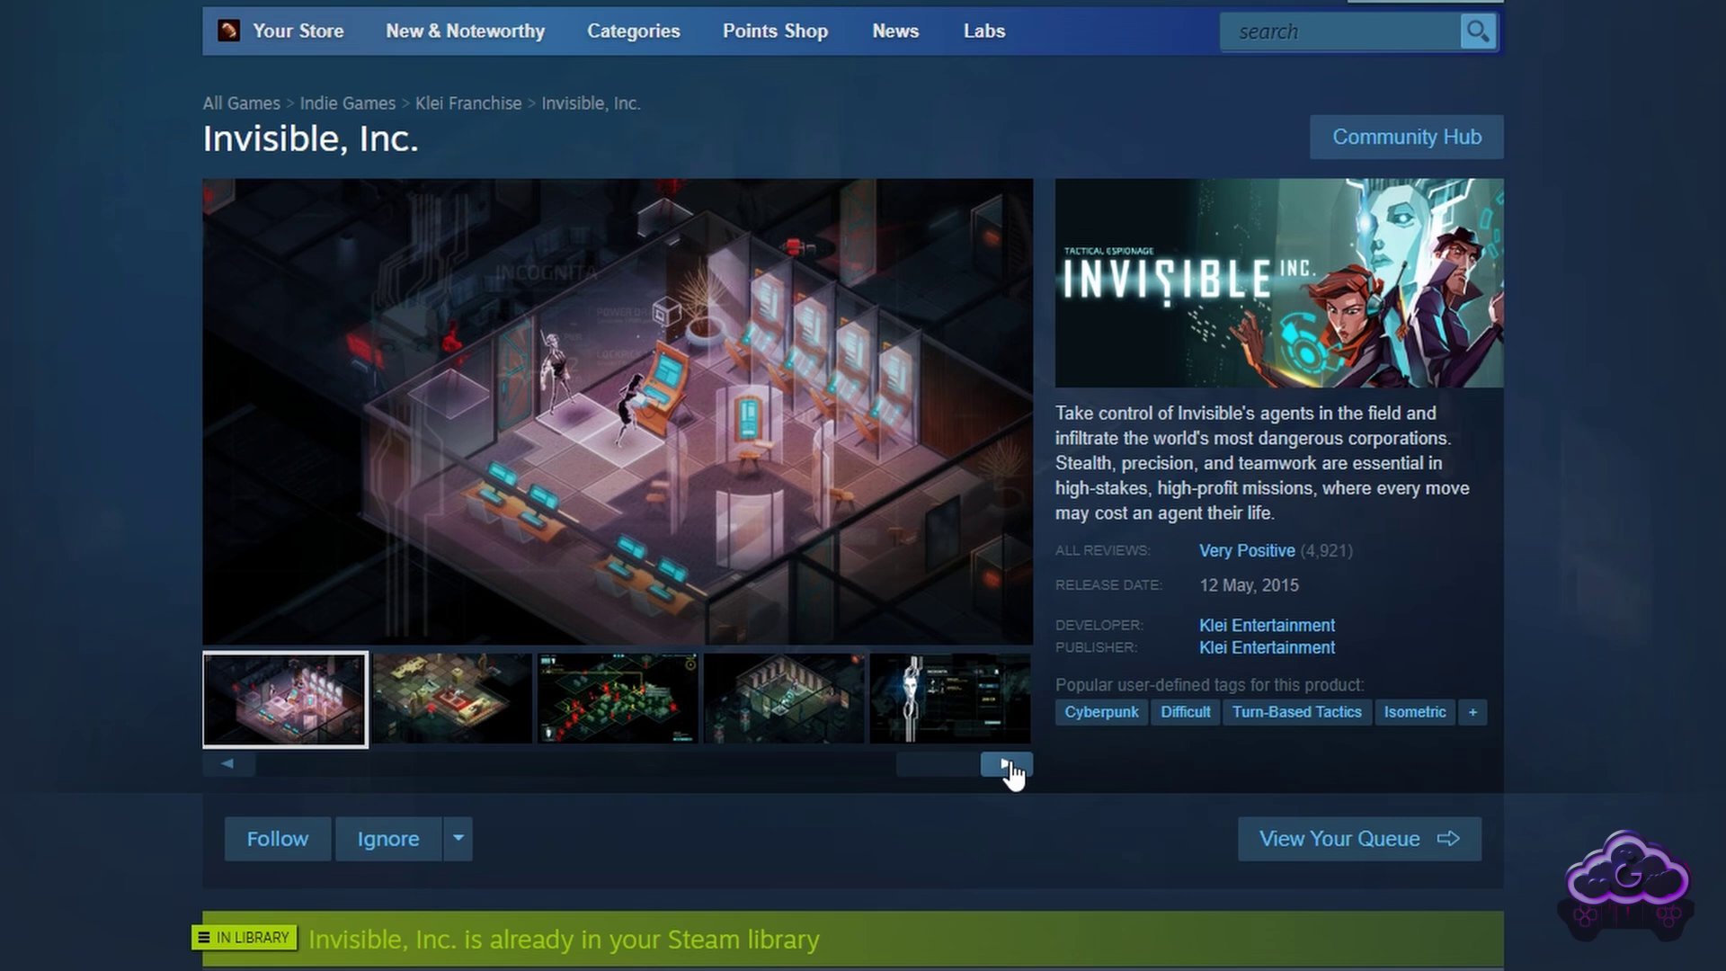
left_click(1007, 766)
left_click(1007, 766)
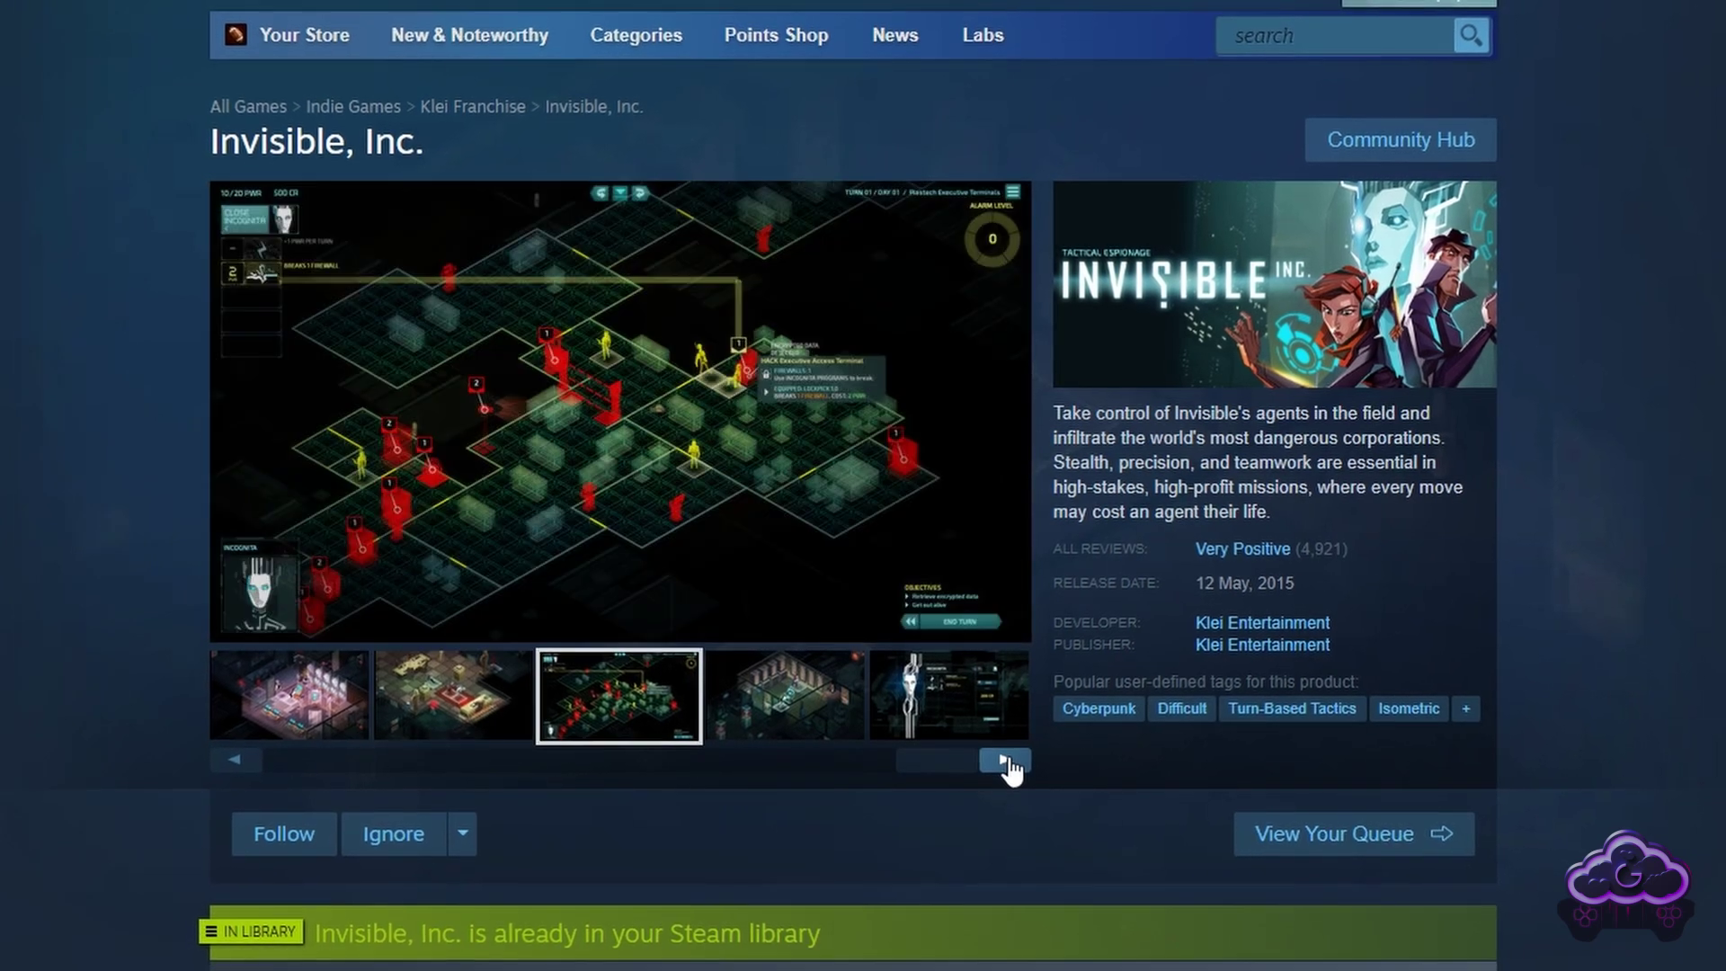
left_click(1007, 766)
left_click(1007, 766)
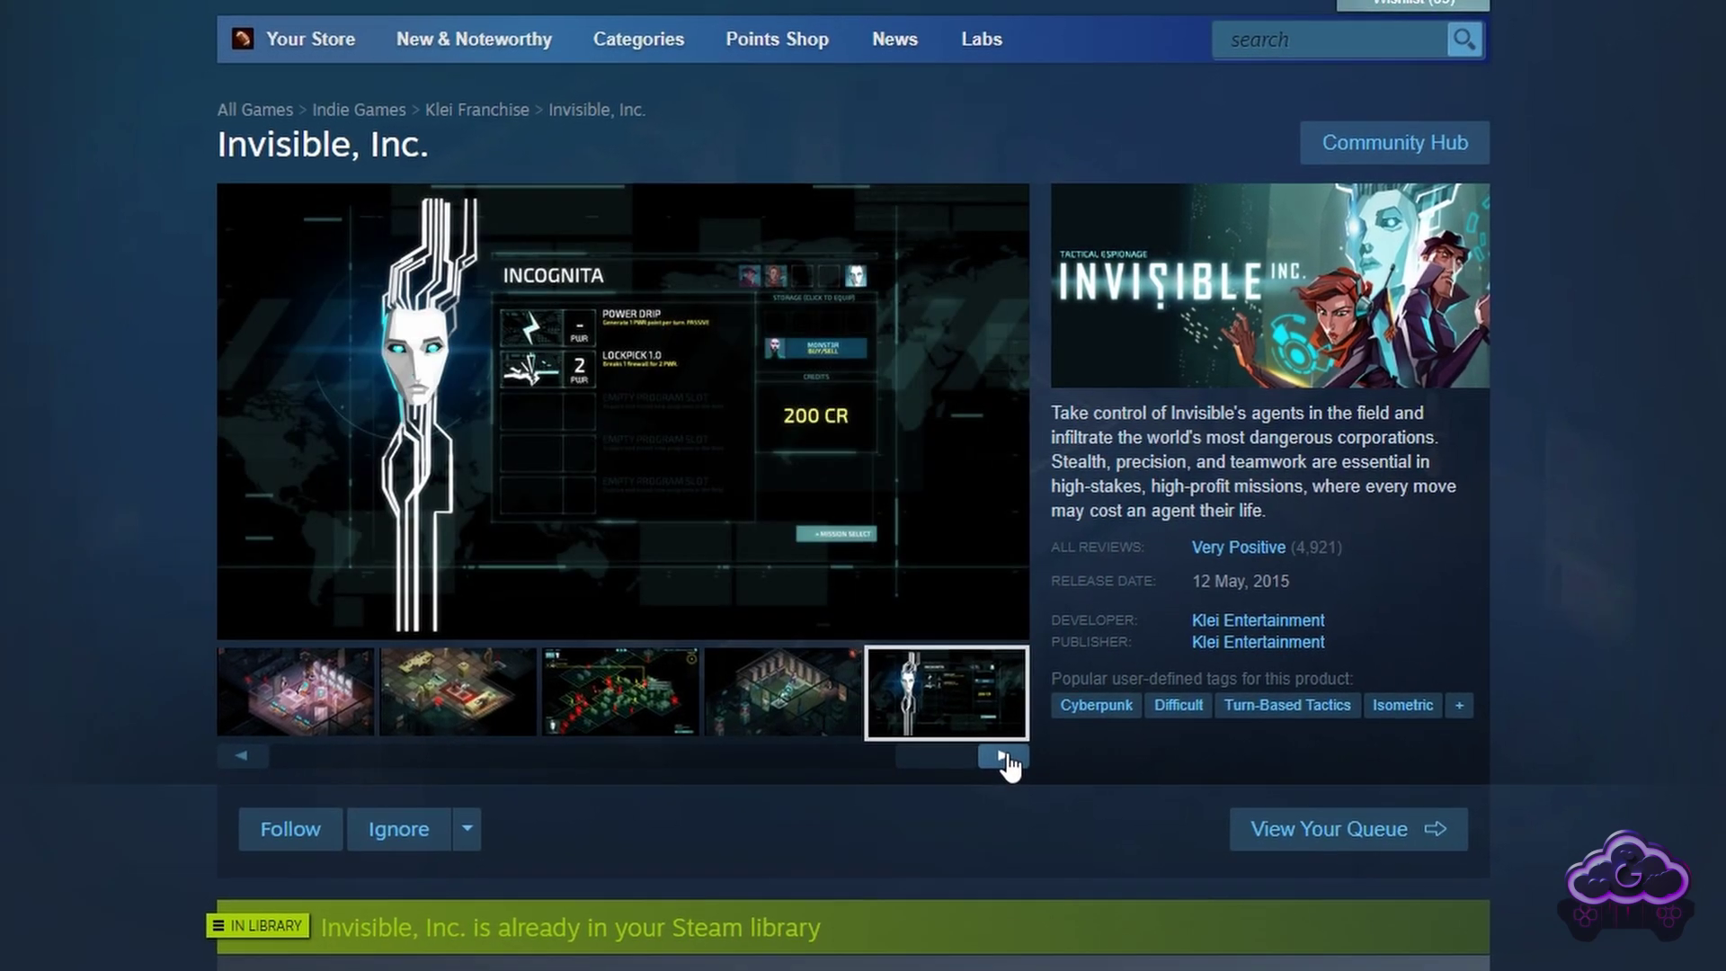
left_click(1007, 766)
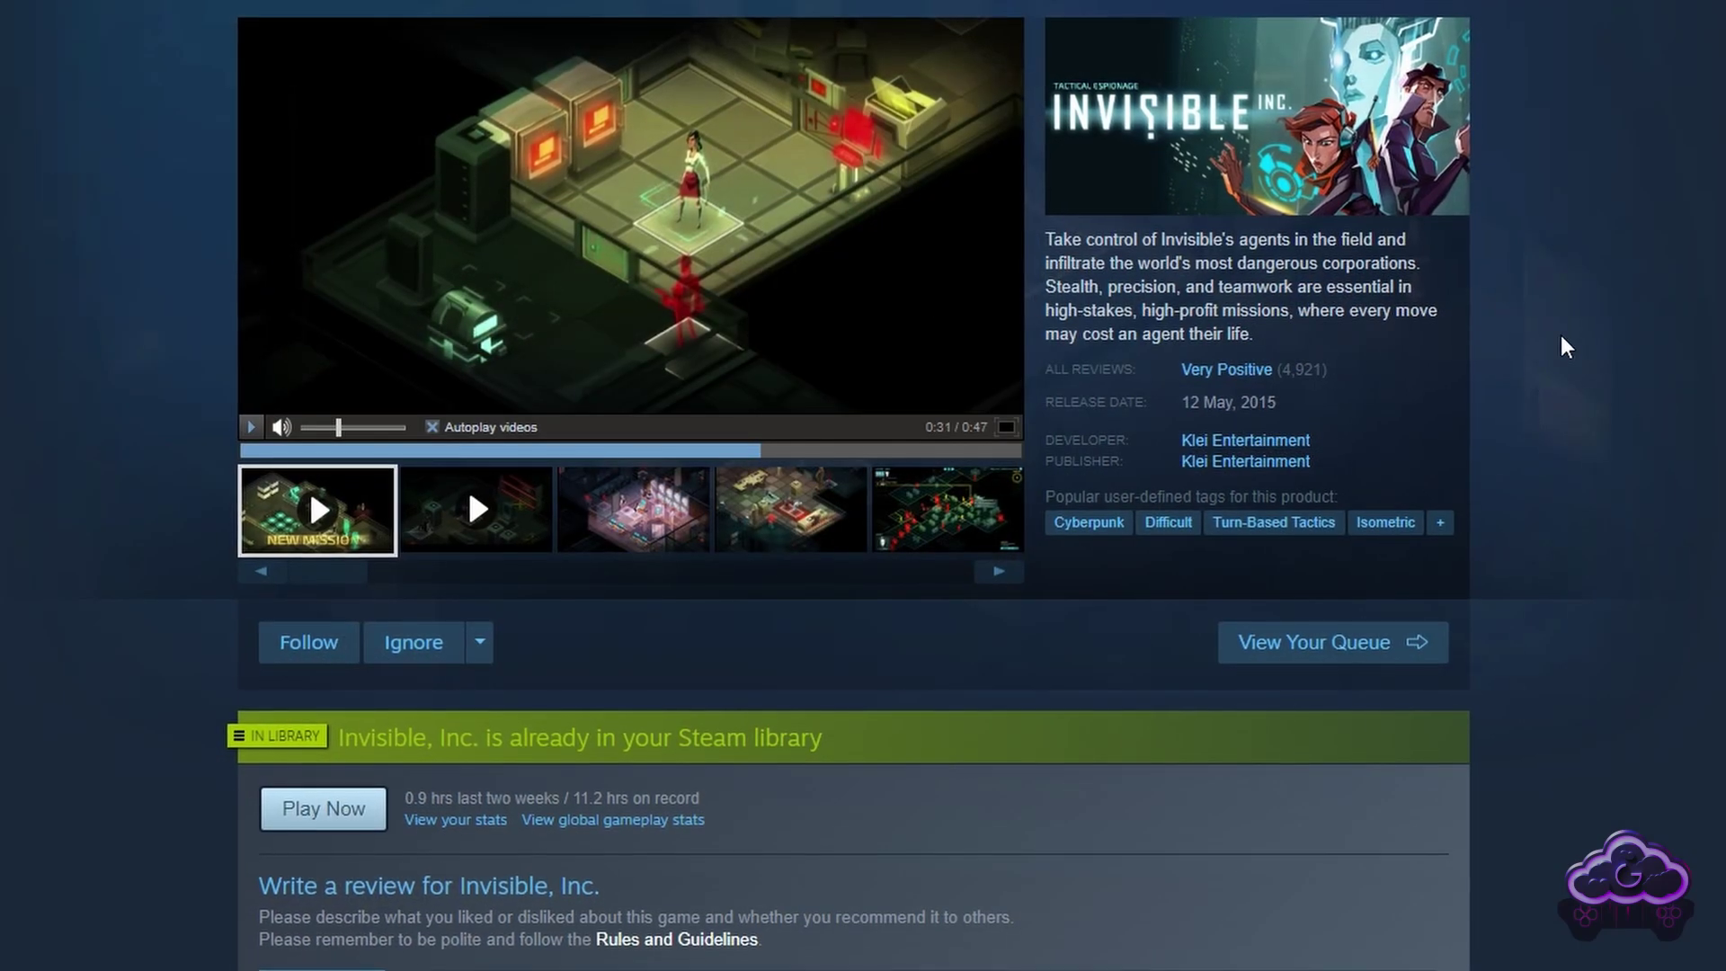
left_click(642, 531)
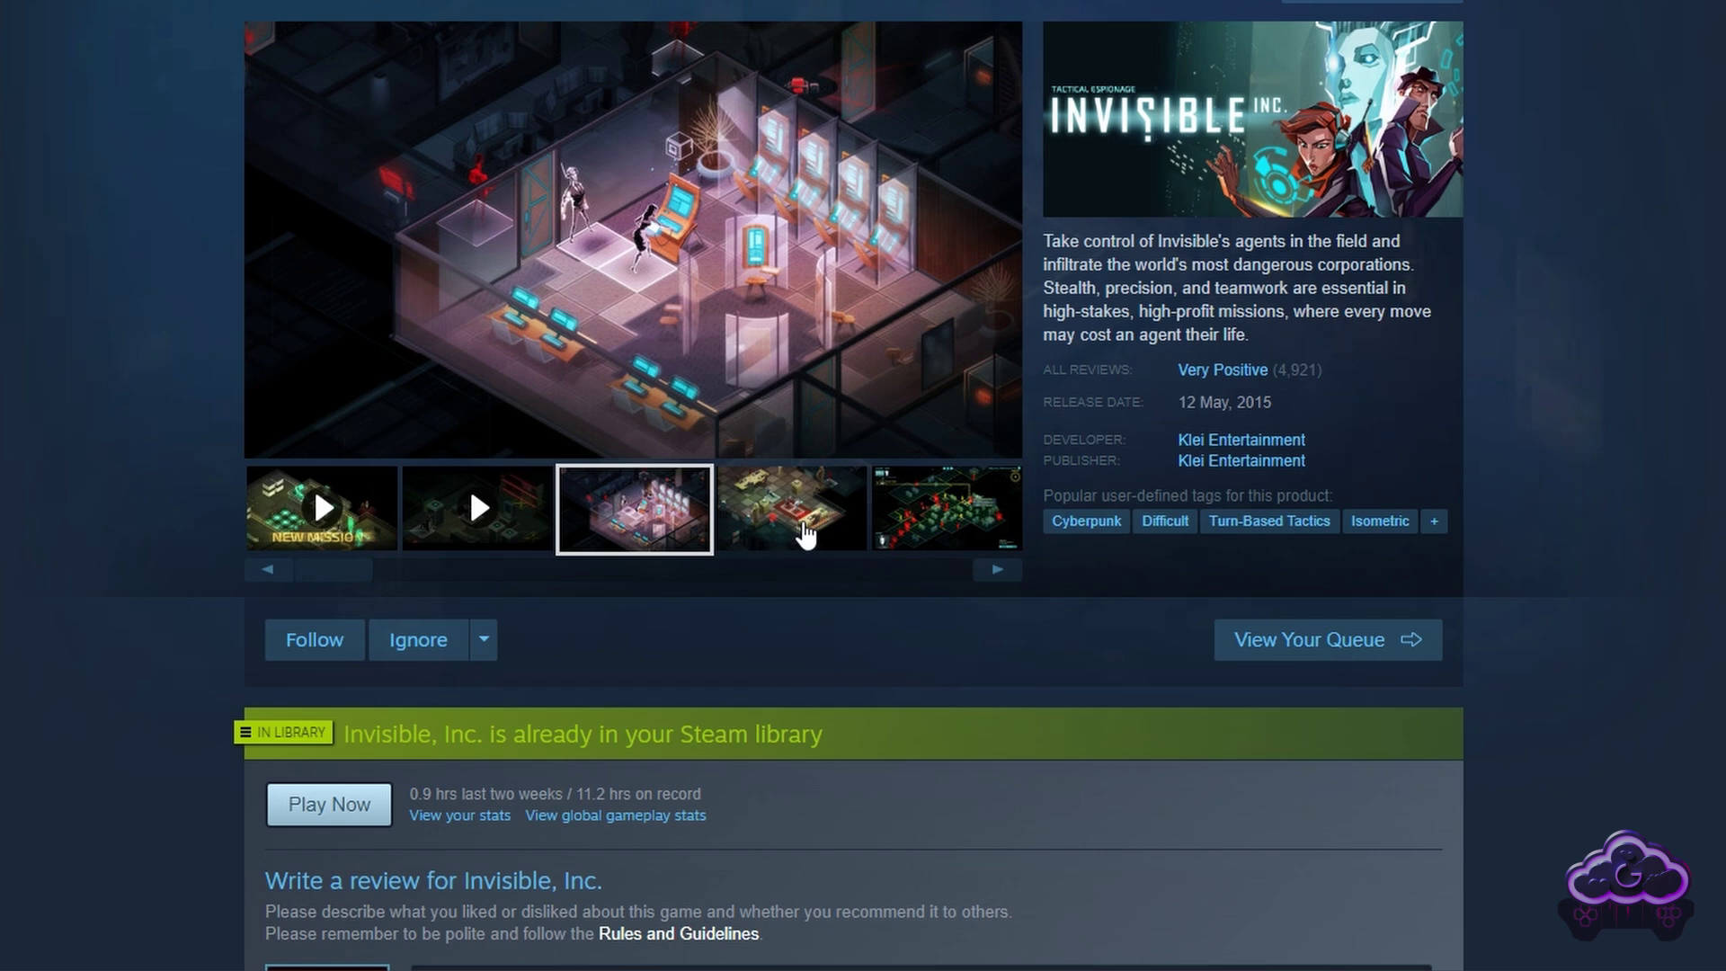
left_click(806, 535)
left_click(944, 517)
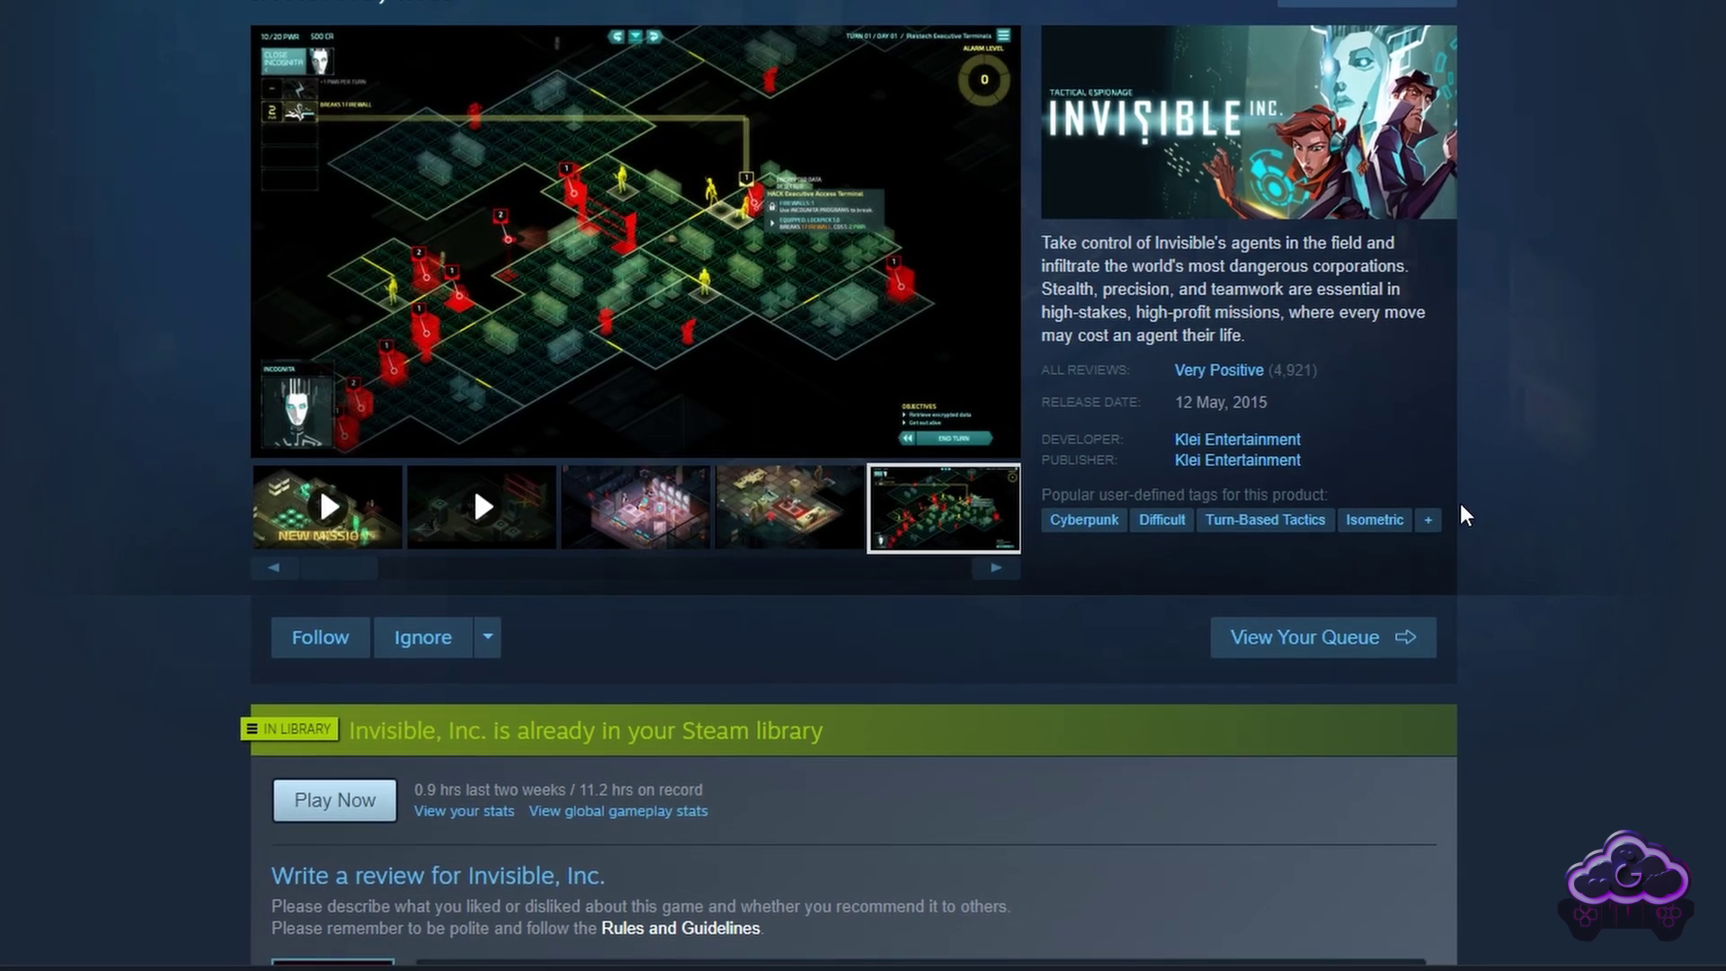
Step: Review the Gamepad and Keyboard (WASD) and Mouse layout templates, then close the layout browser
scroll(1529, 477, "down", 3)
scroll(1592, 443, "down", 5)
scroll(1588, 441, "down", 5)
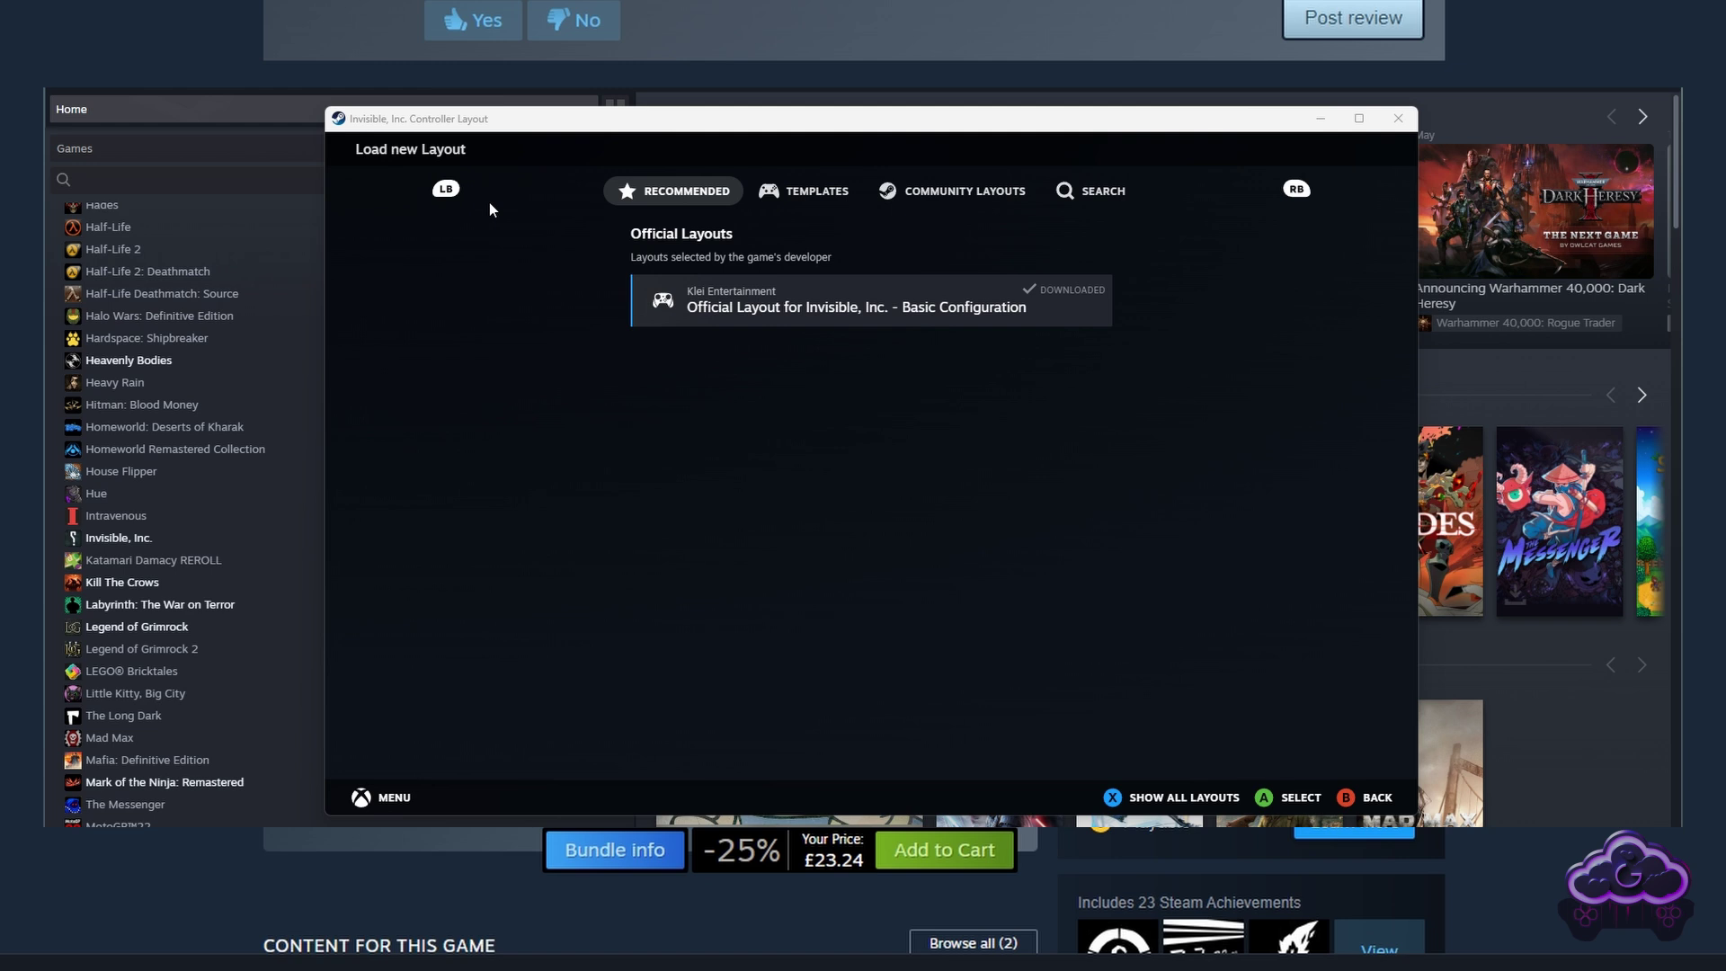
key("Right")
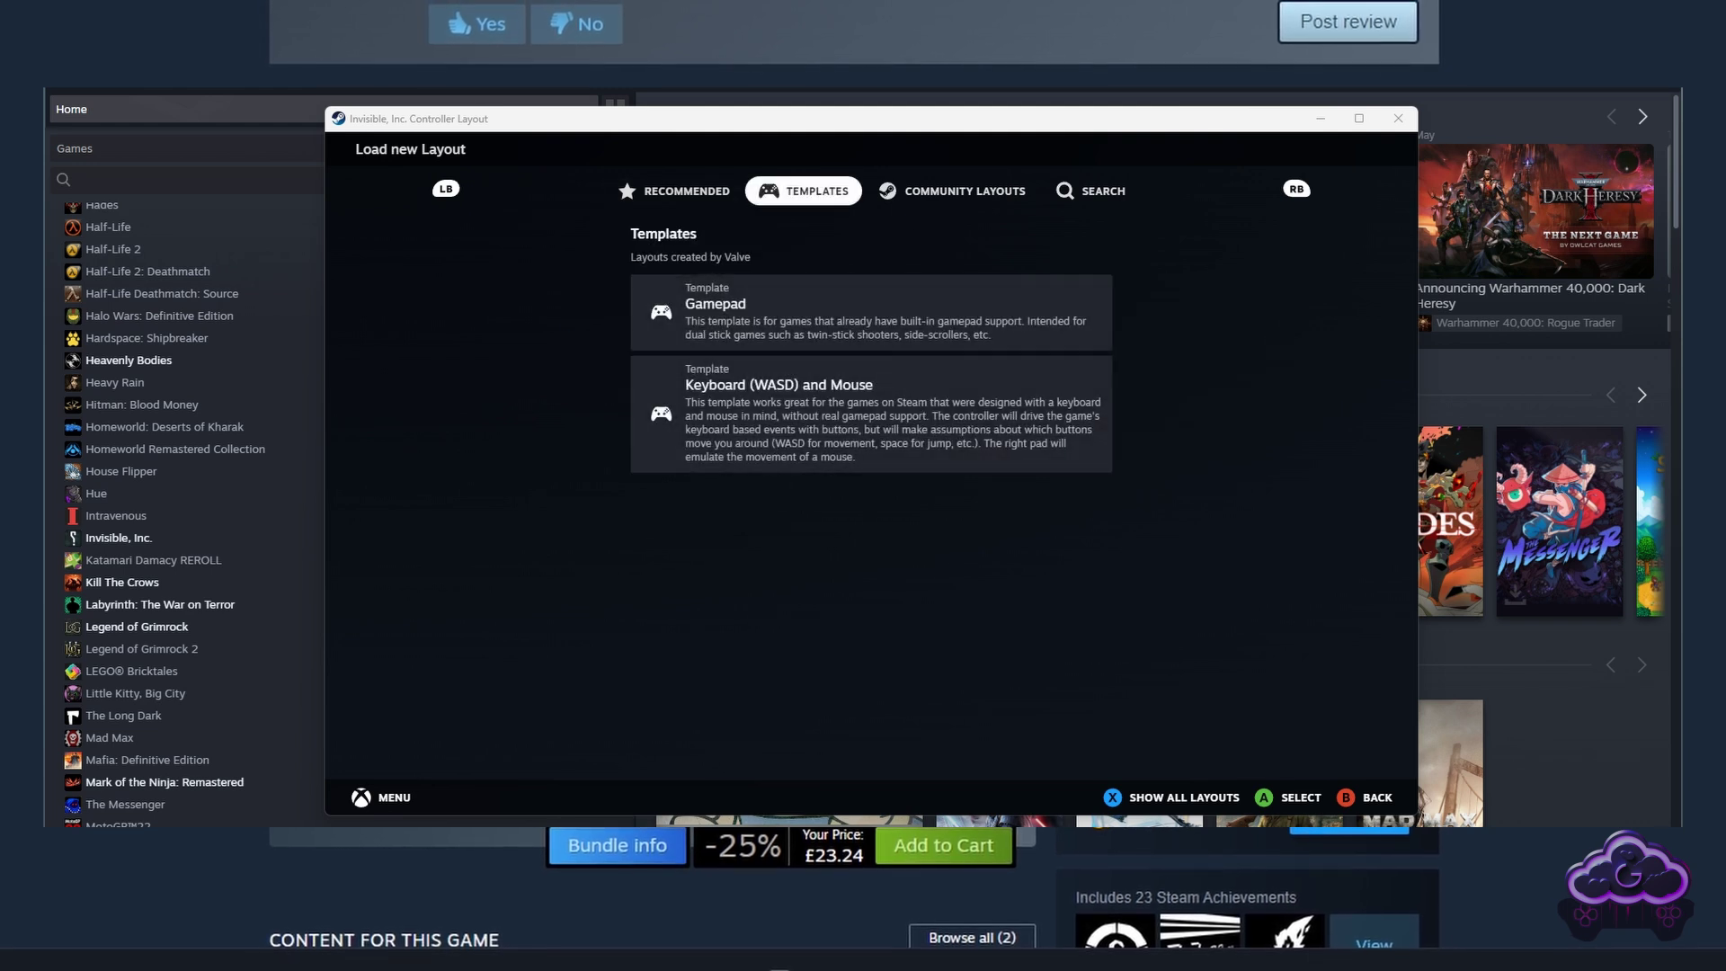
key("Escape")
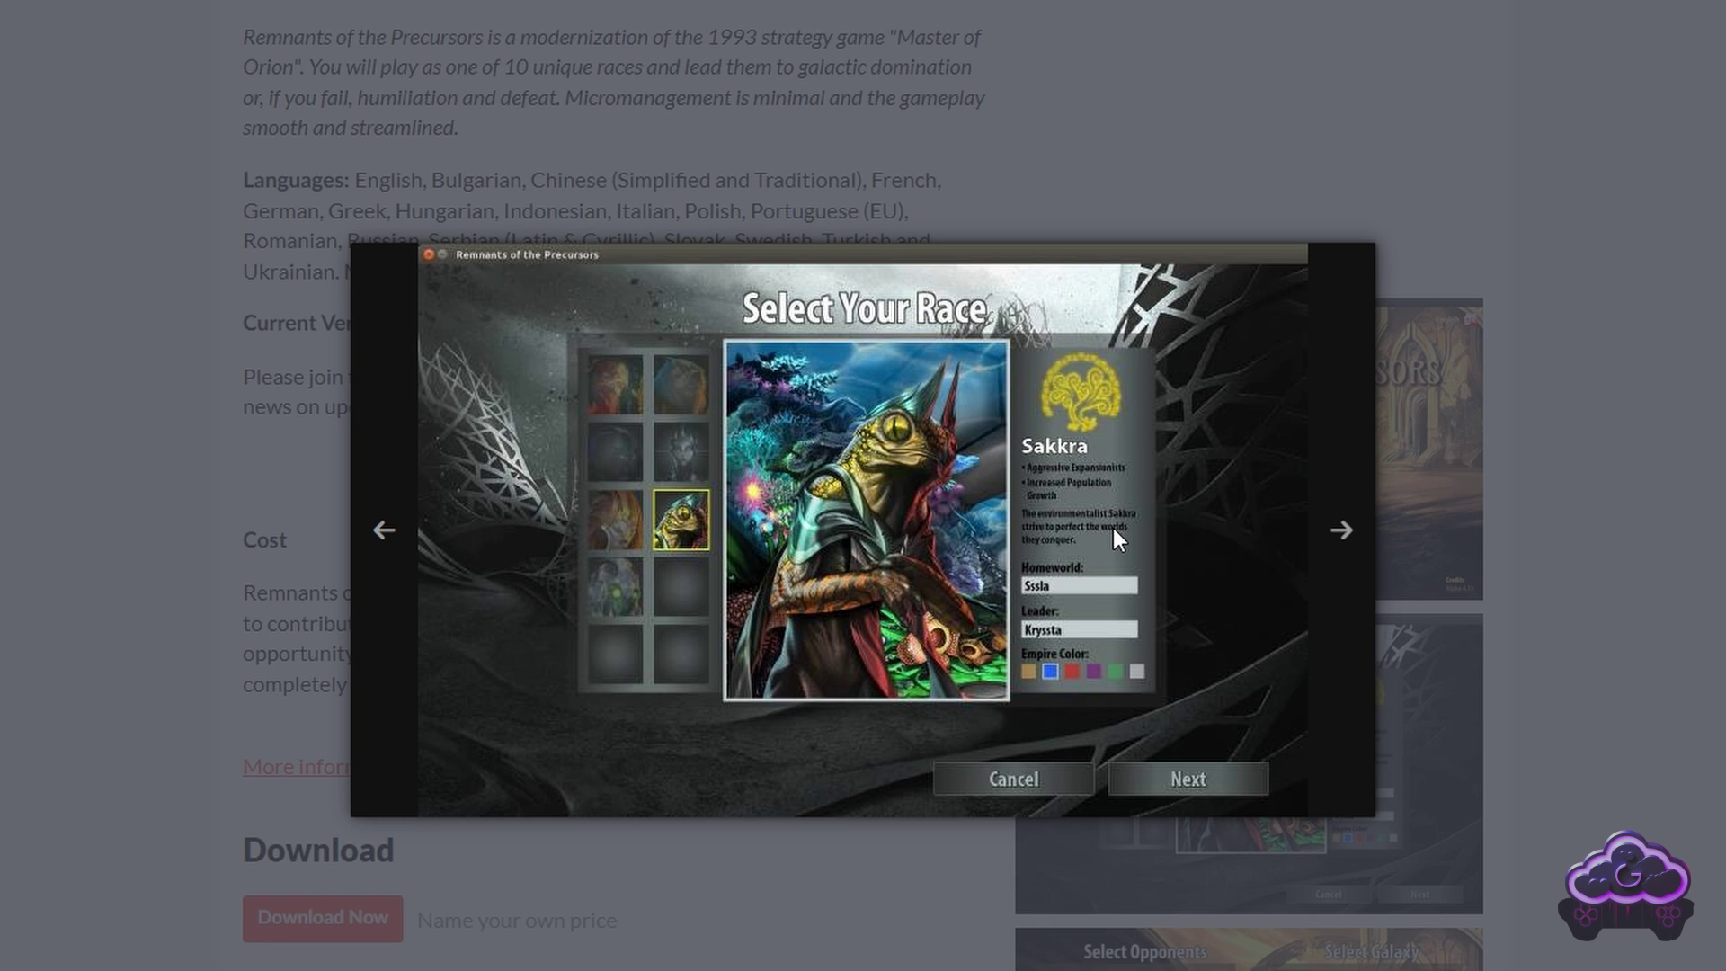
Step: Advance the lightbox seven images to the Bulrathi council screenshot with 5 votes for Bullux
left_click(1342, 531)
left_click(1345, 535)
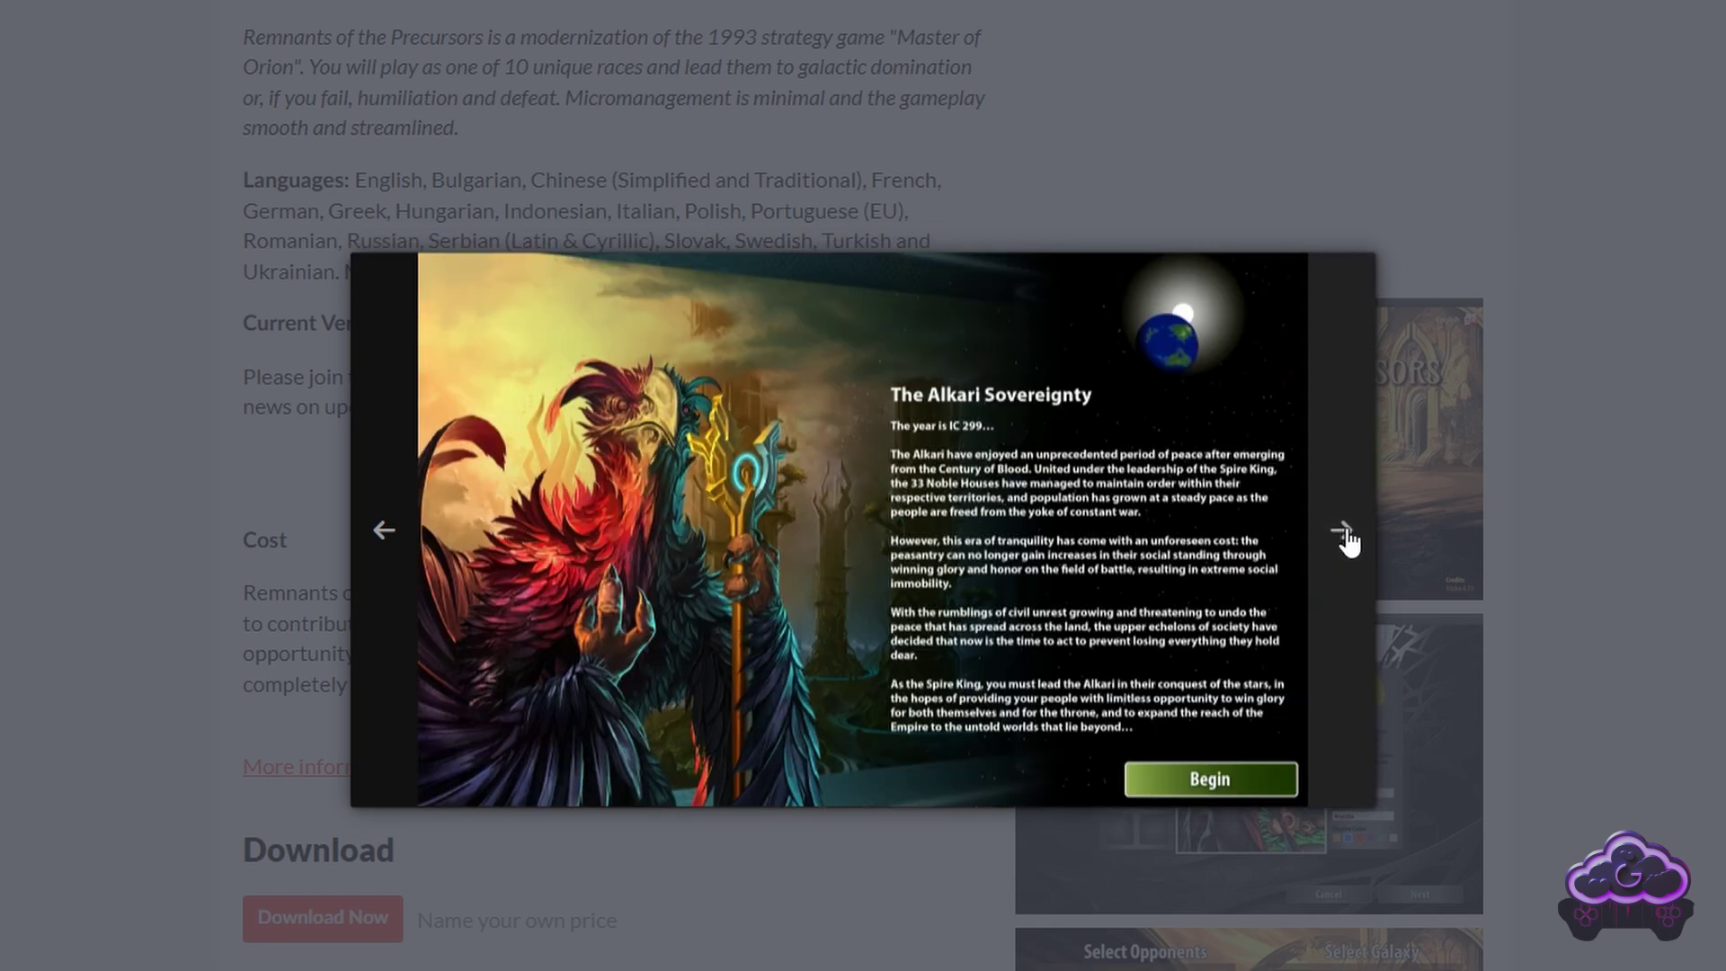
left_click(1345, 535)
left_click(1345, 536)
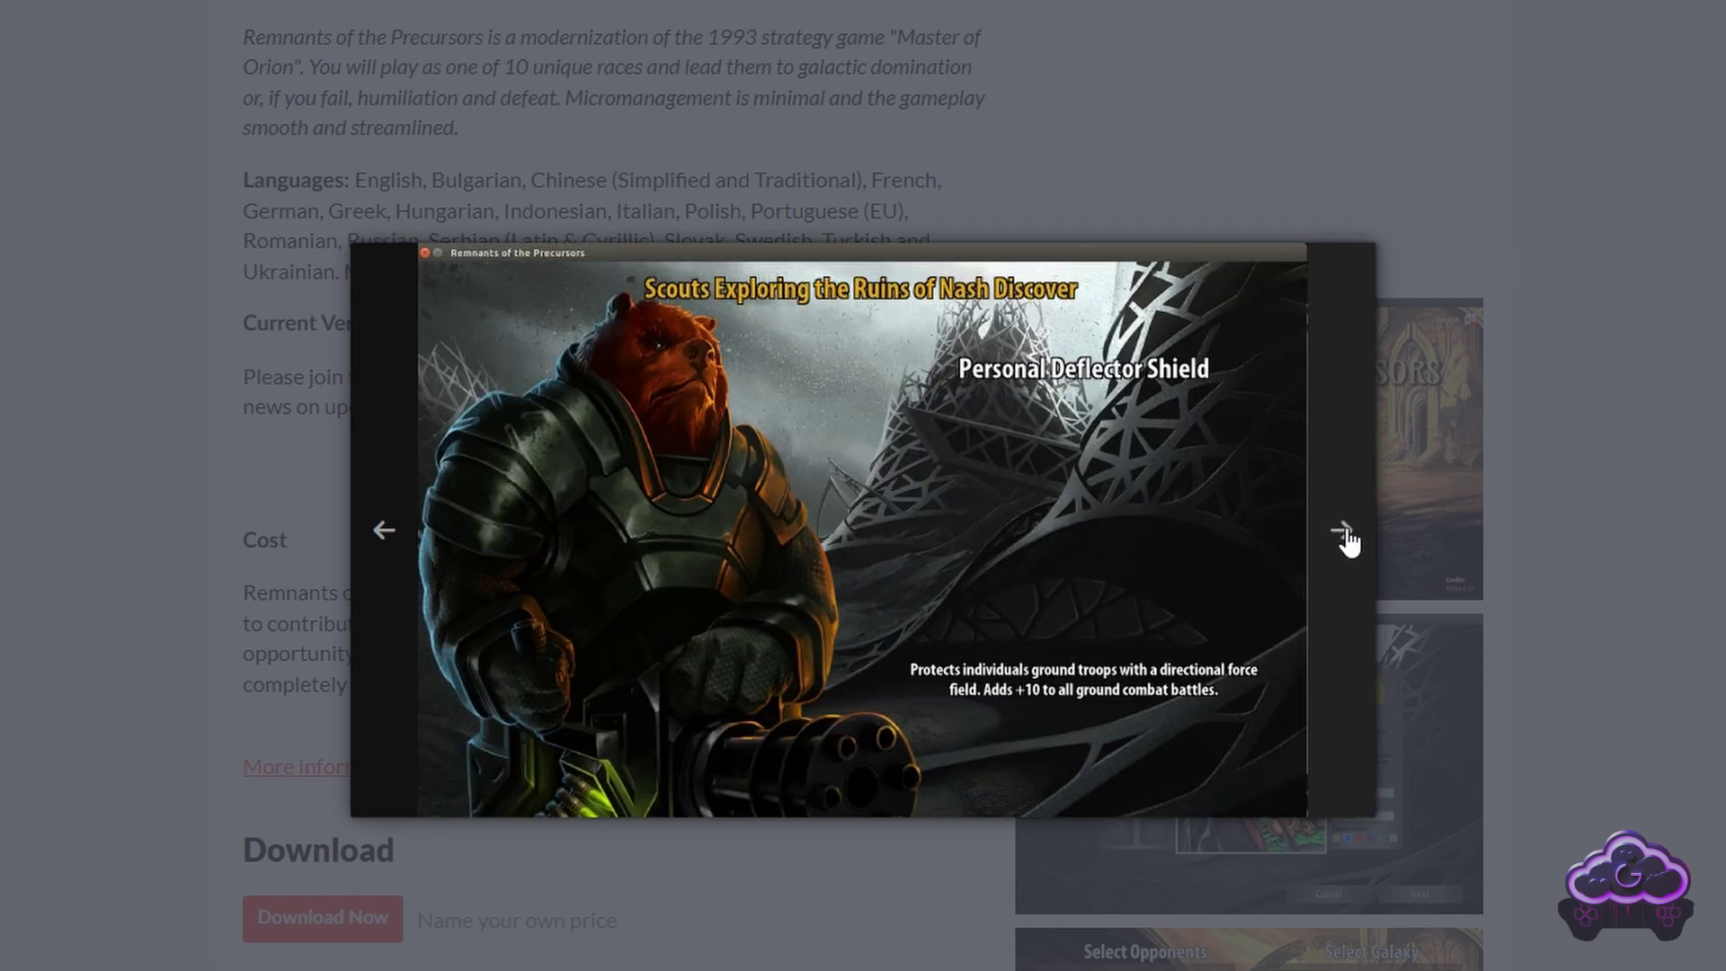
left_click(1345, 536)
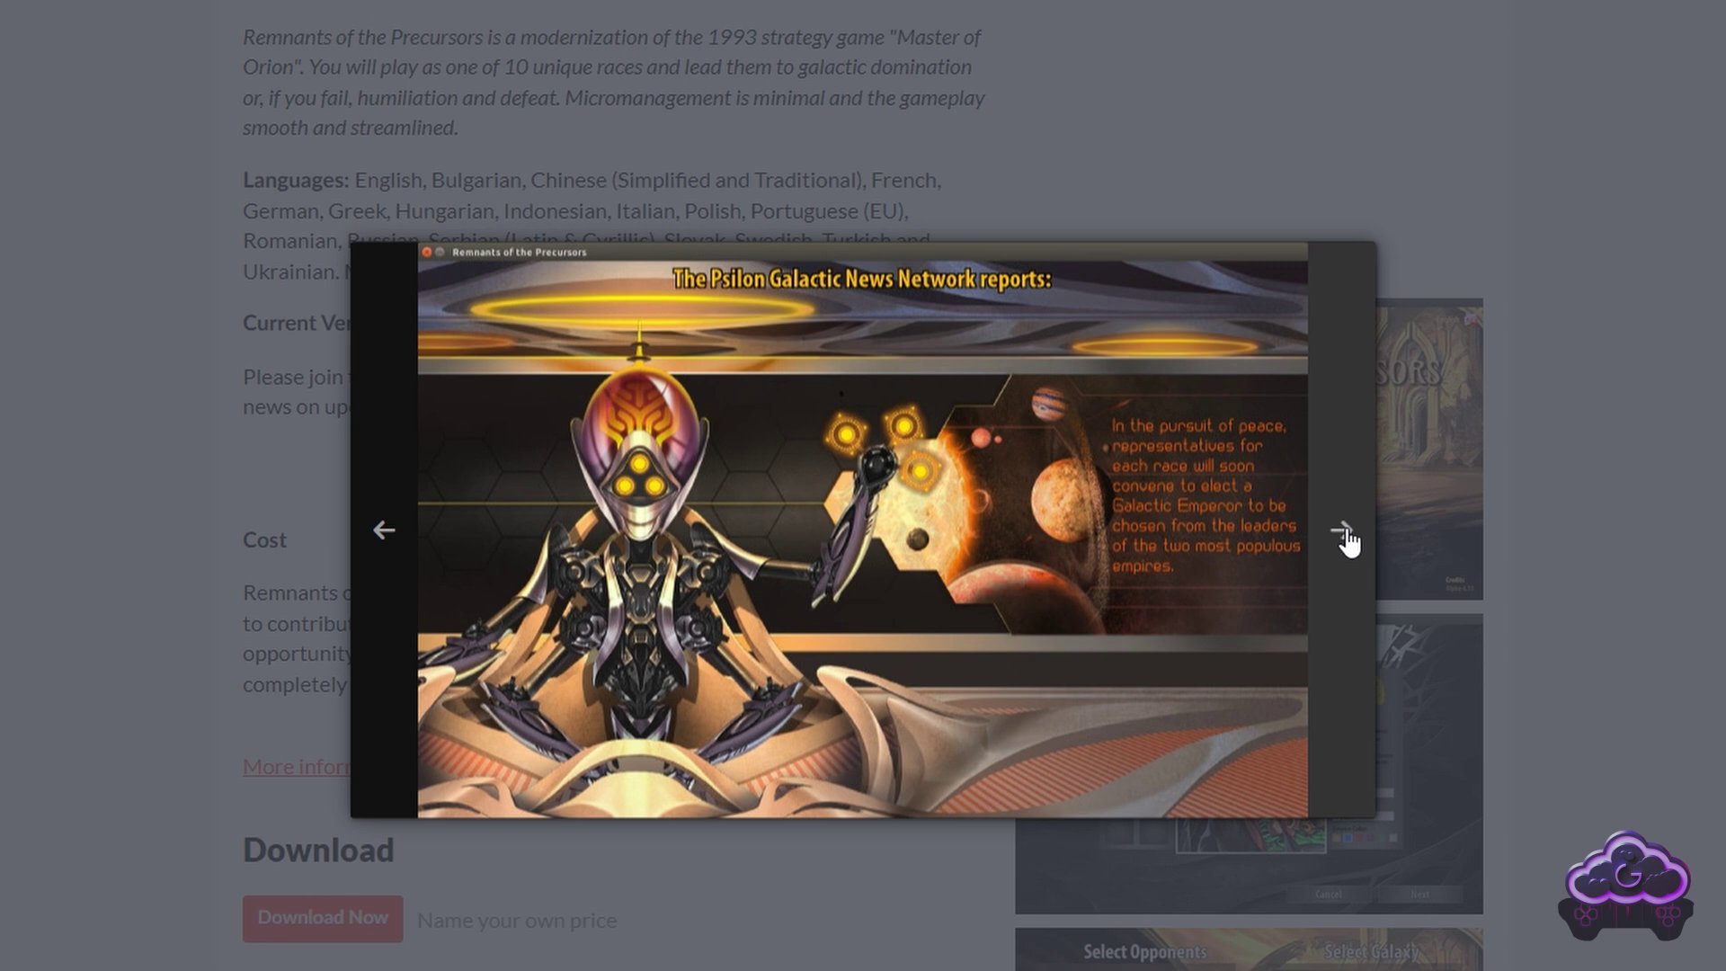
left_click(1345, 536)
left_click(1345, 536)
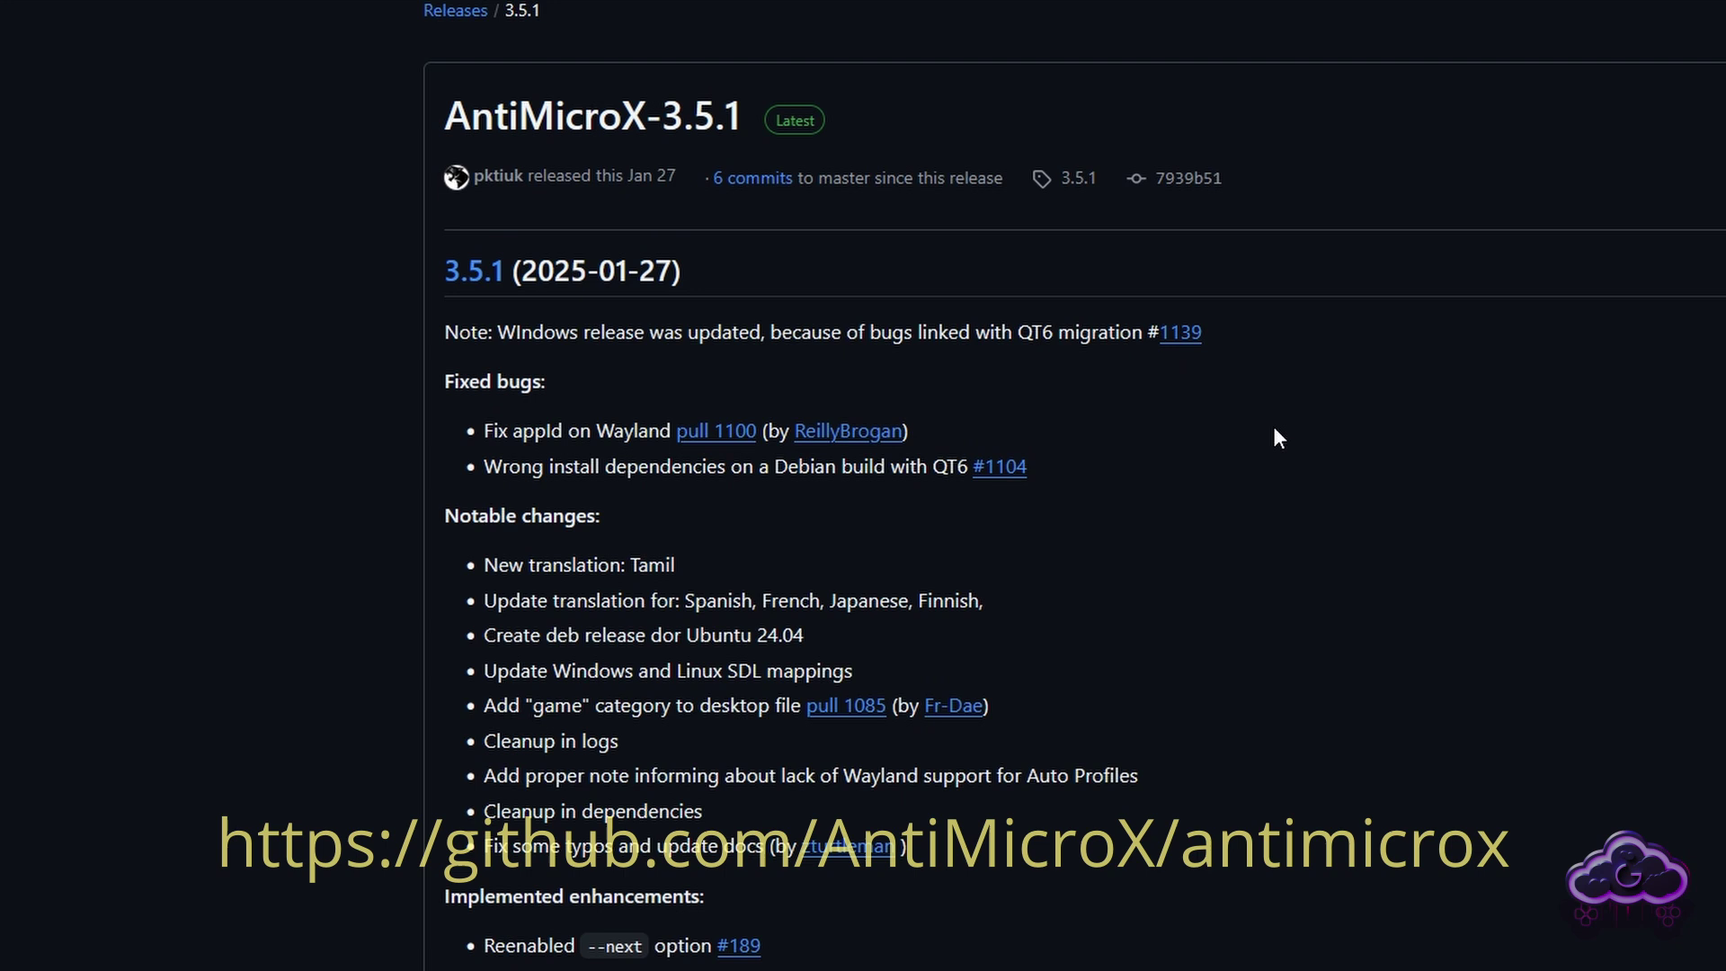
Step: Download antimicrox-3.5.1-Windows-AMD64.exe from the release assets, then view AntiMicroX's controller profile list
scroll(1071, 370, "down", 1)
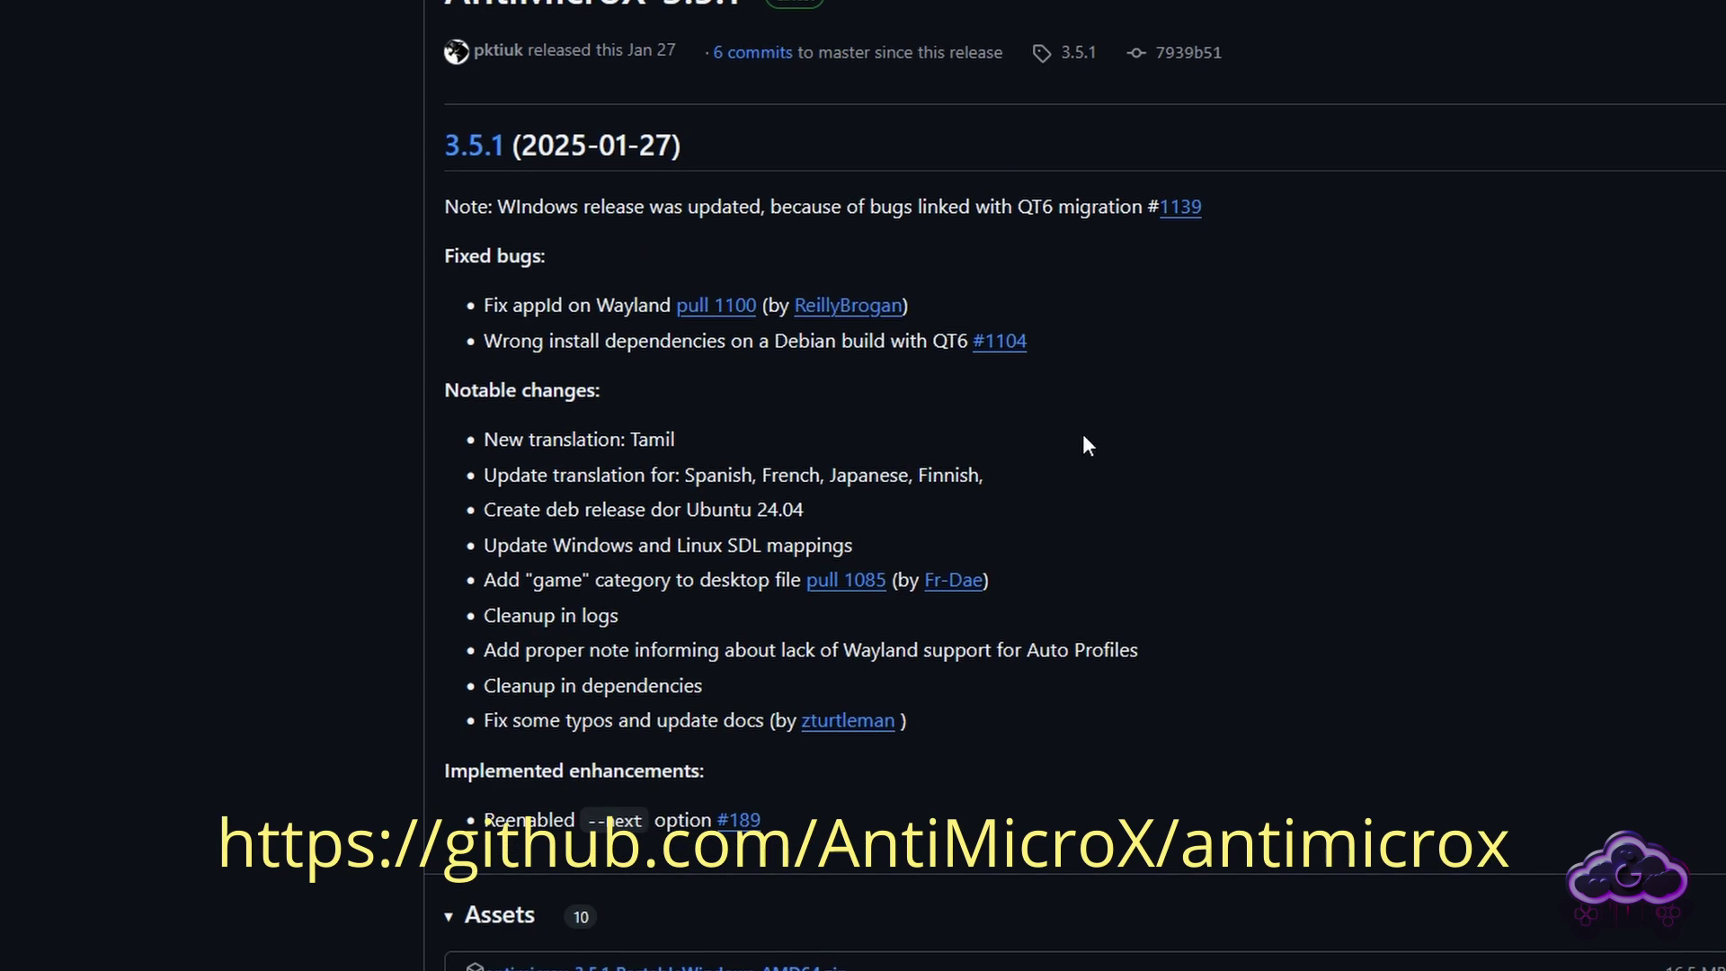
scroll(1345, 438, "down", 5)
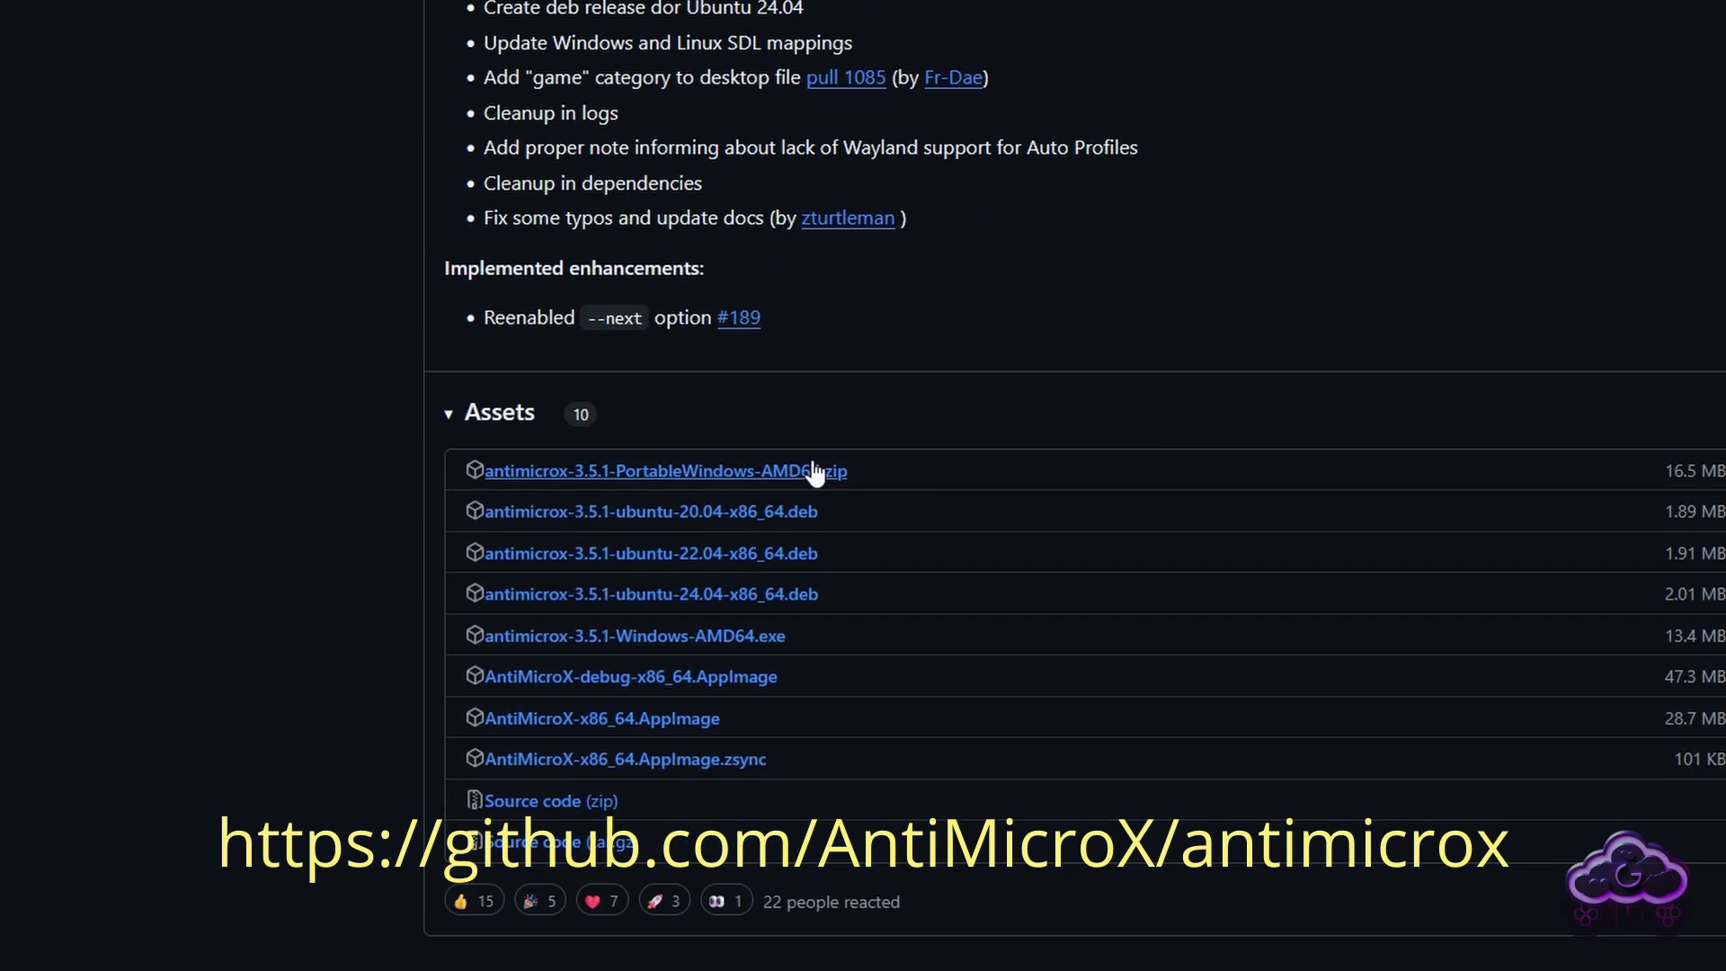
left_click(644, 638)
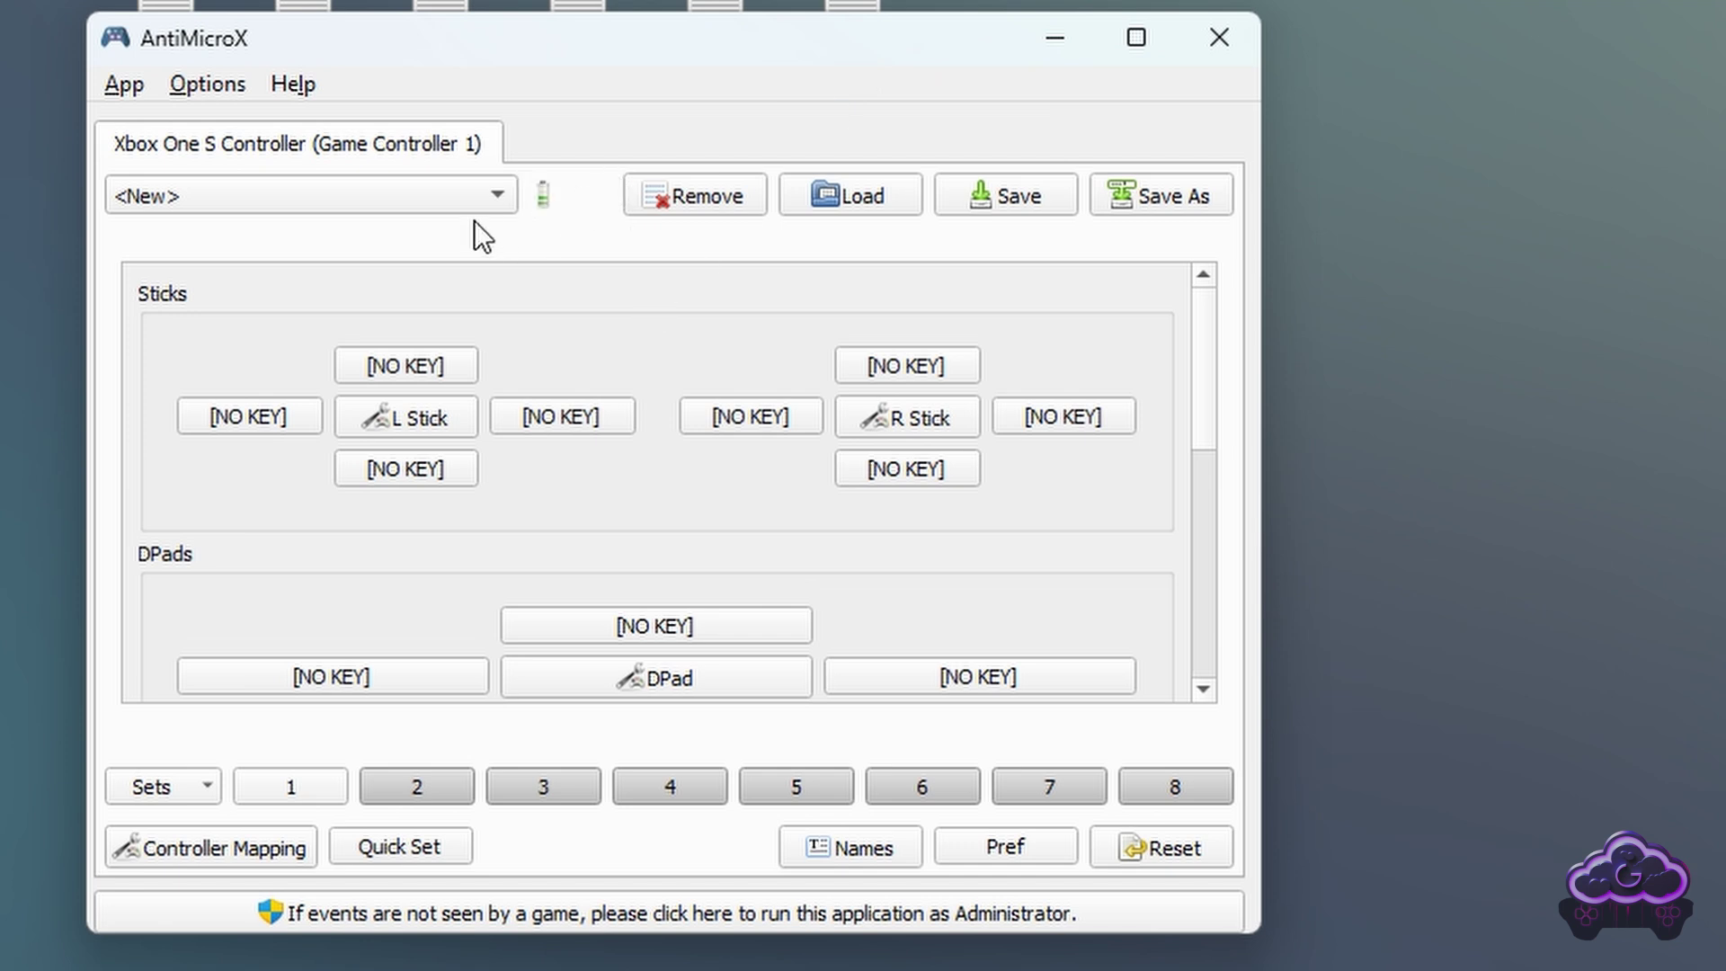
left_click(472, 191)
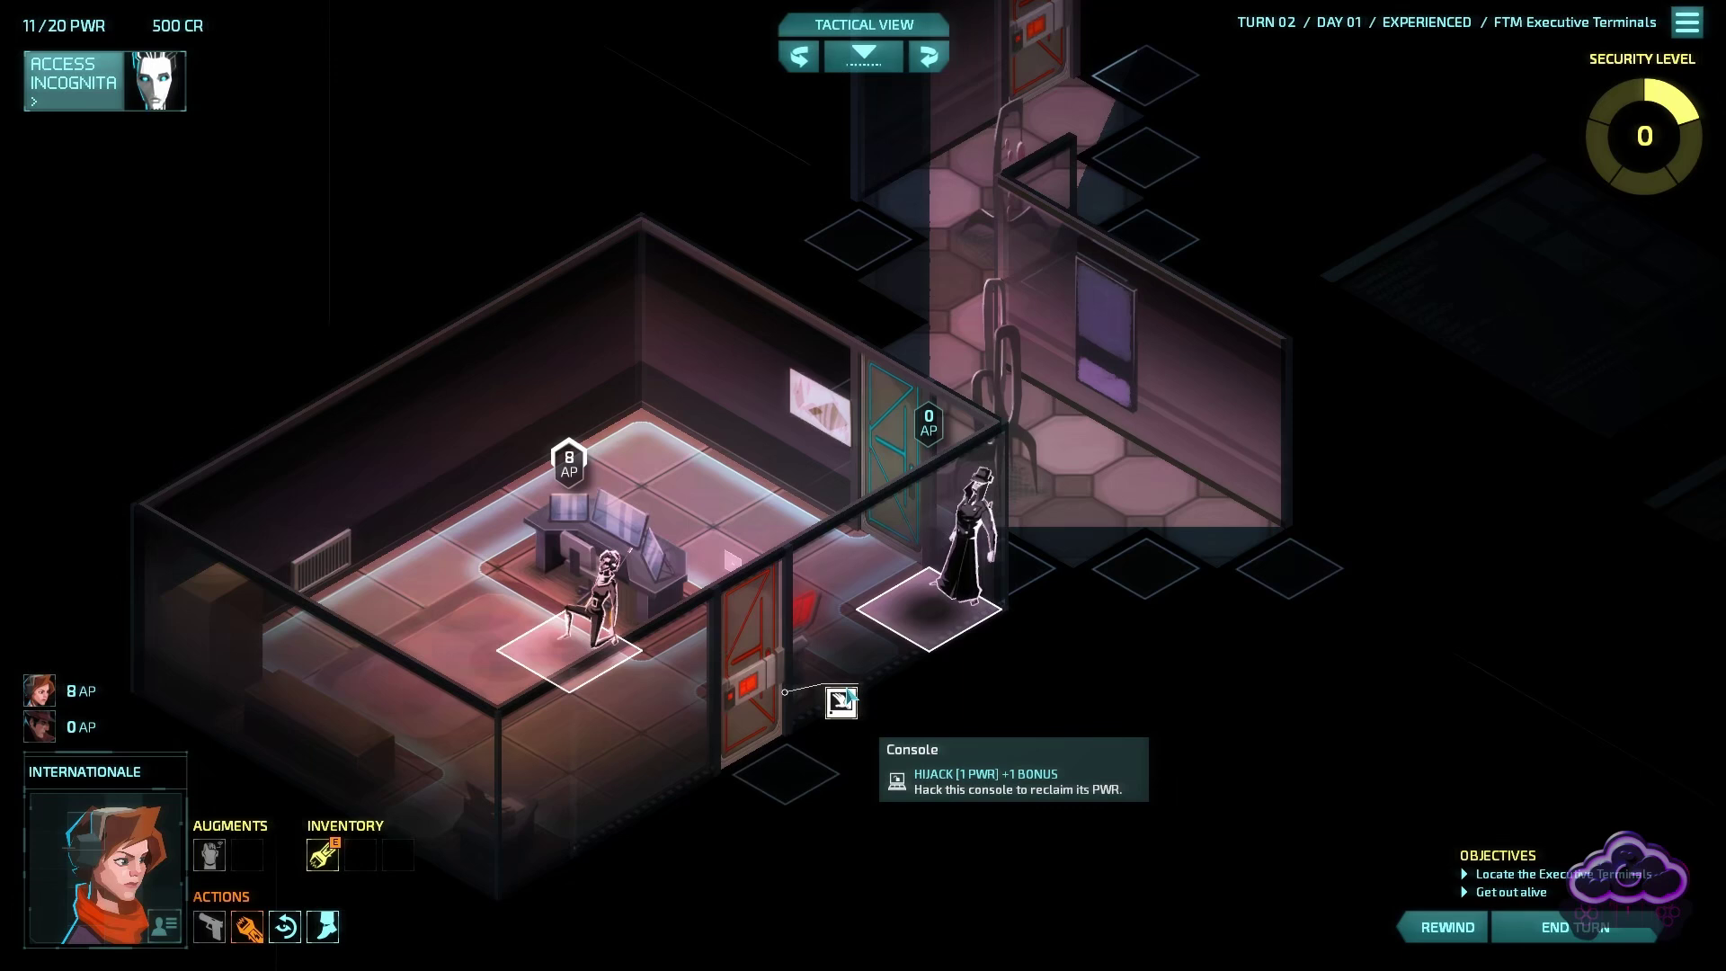
Step: Move Internationale to the console, hijack it for +2 power, check the mainframe, then join the other agent
right_click(621, 676)
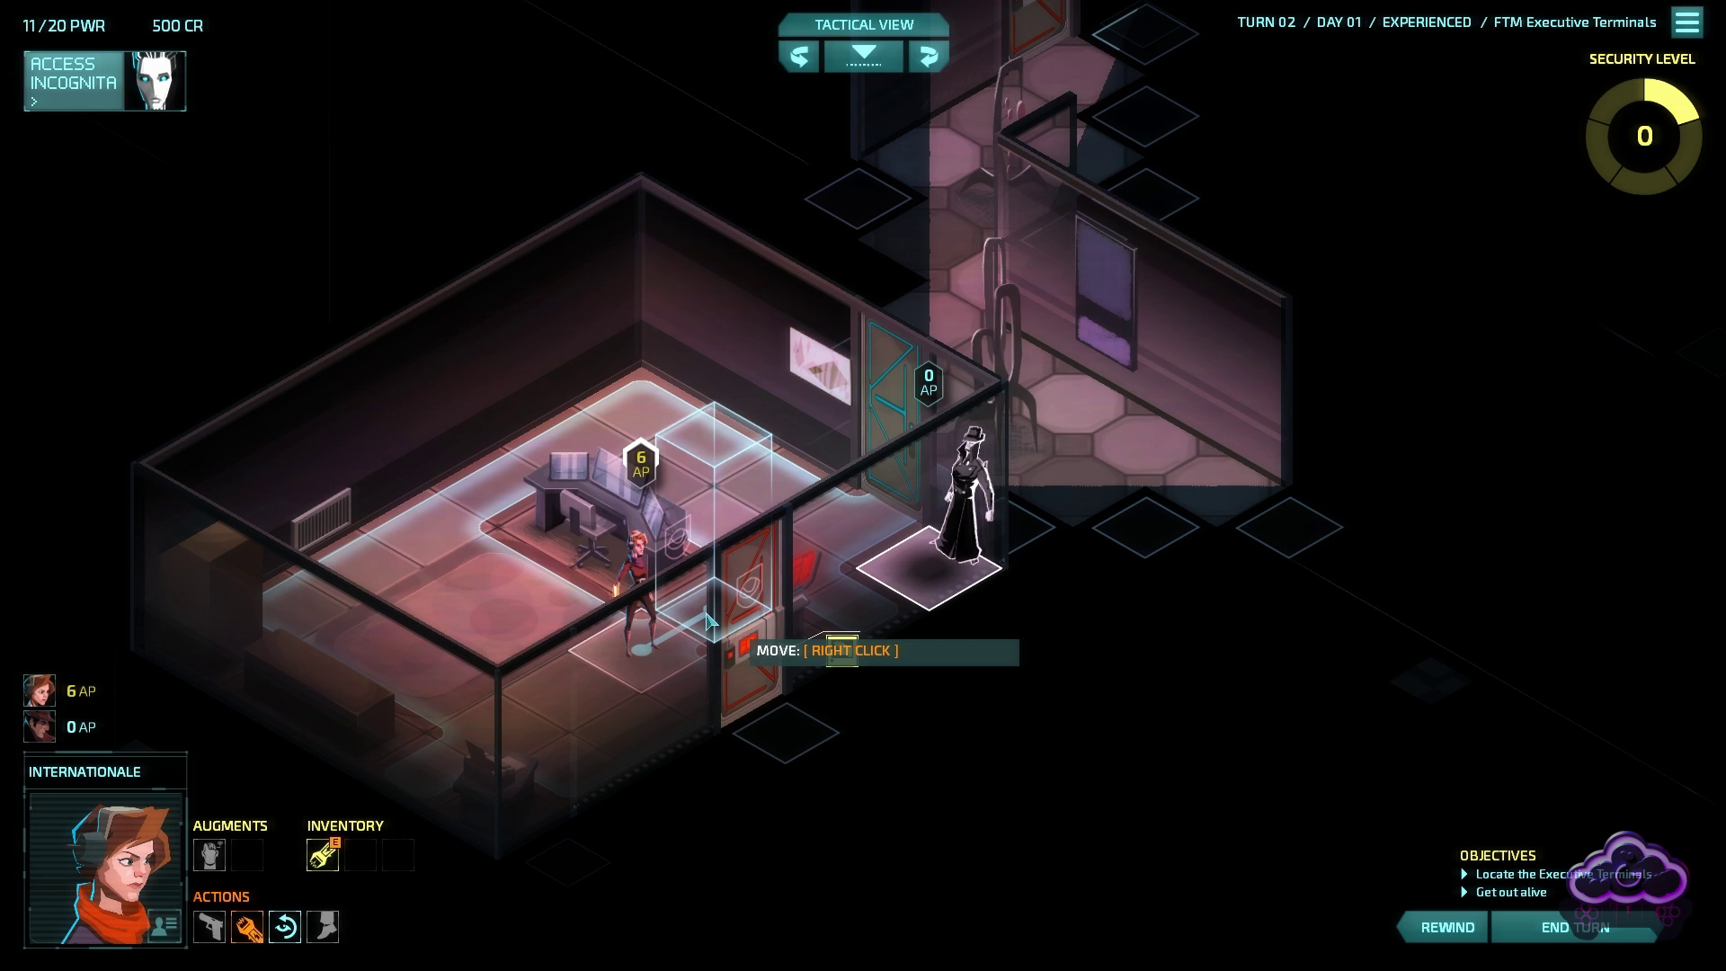
right_click(706, 620)
left_click(831, 682)
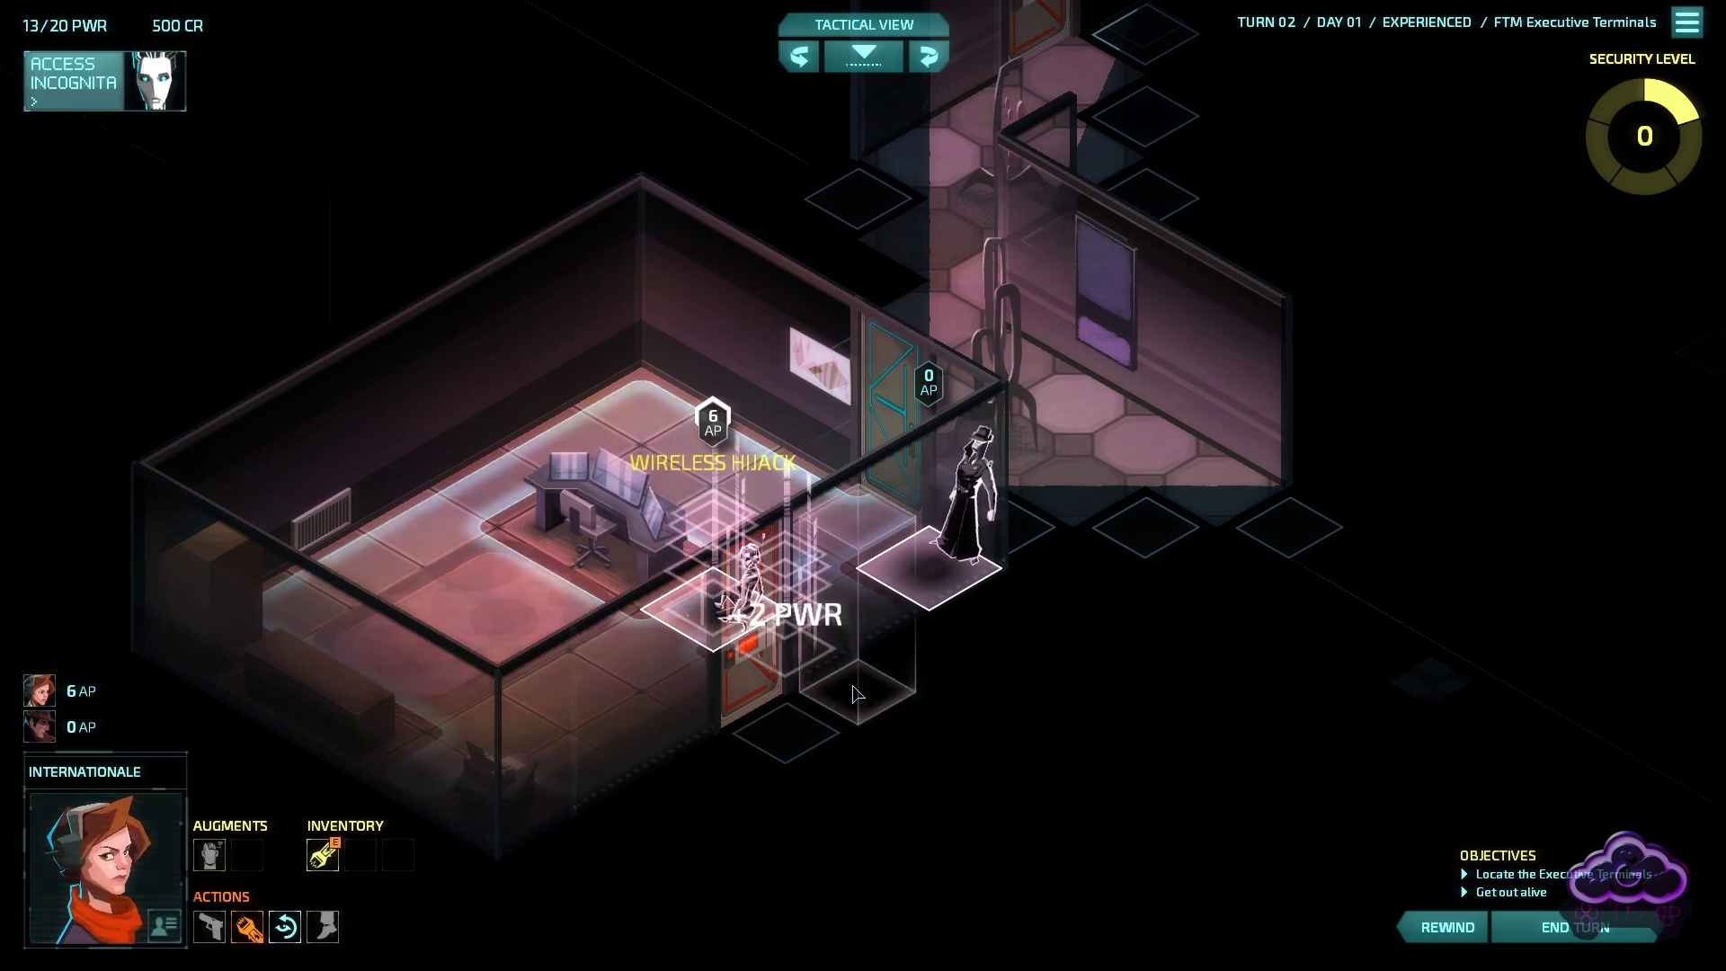
left_click(106, 106)
key("space")
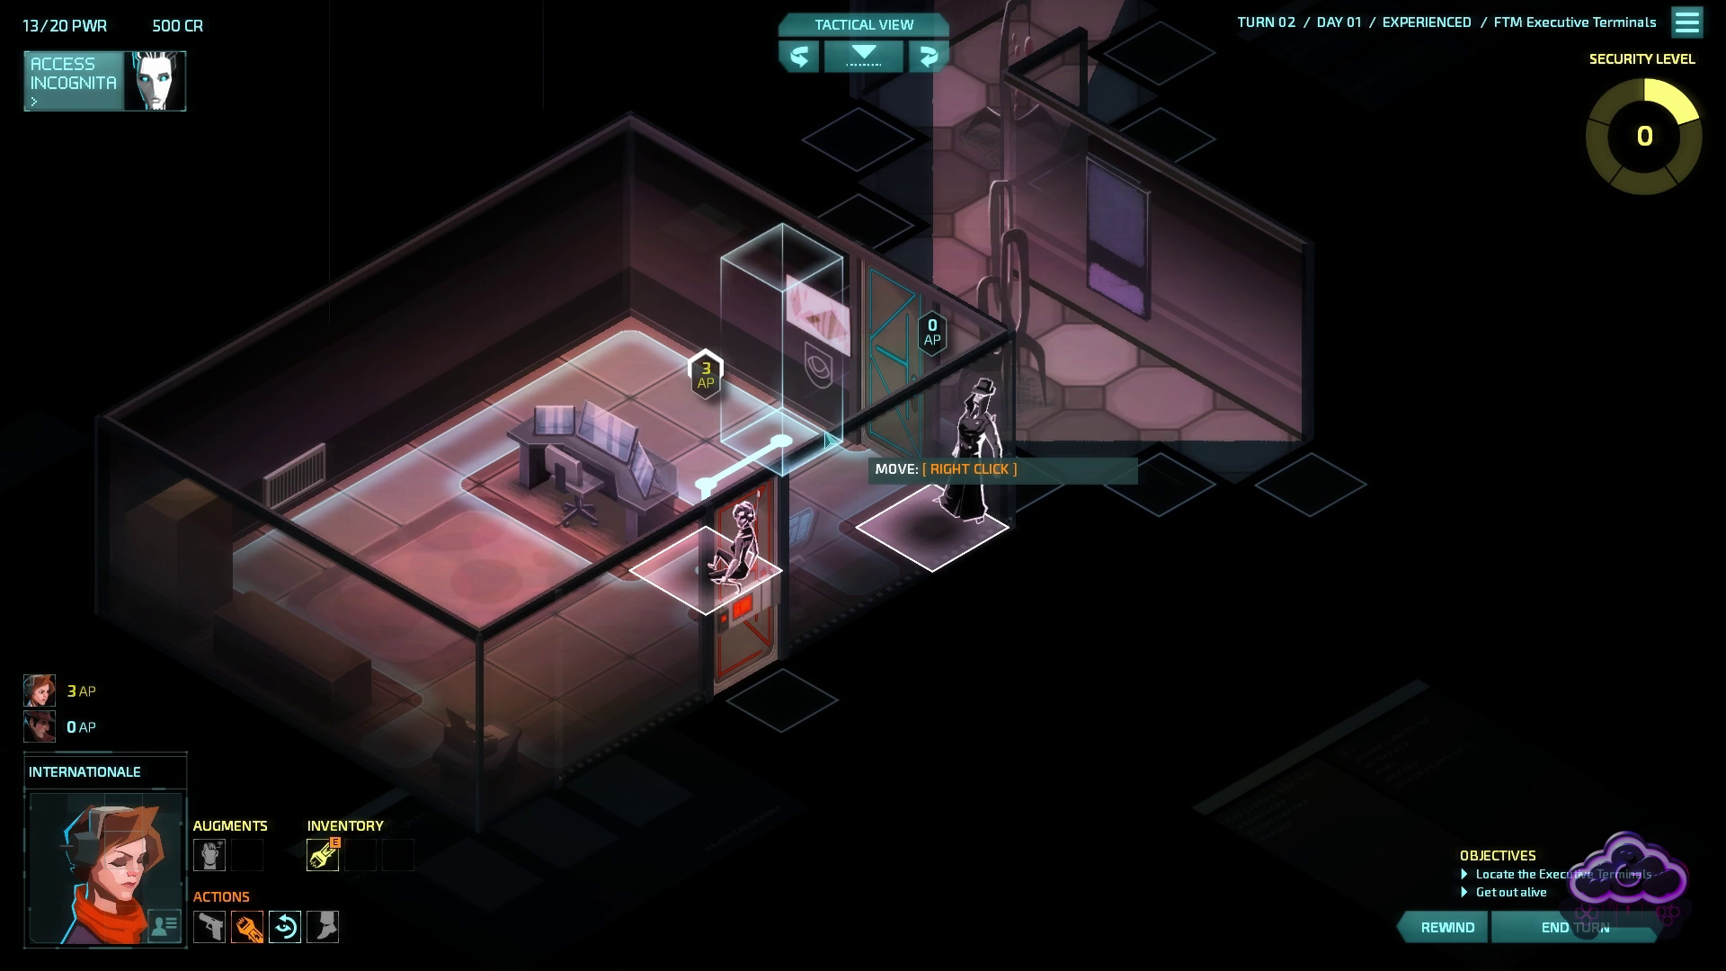
right_click(827, 440)
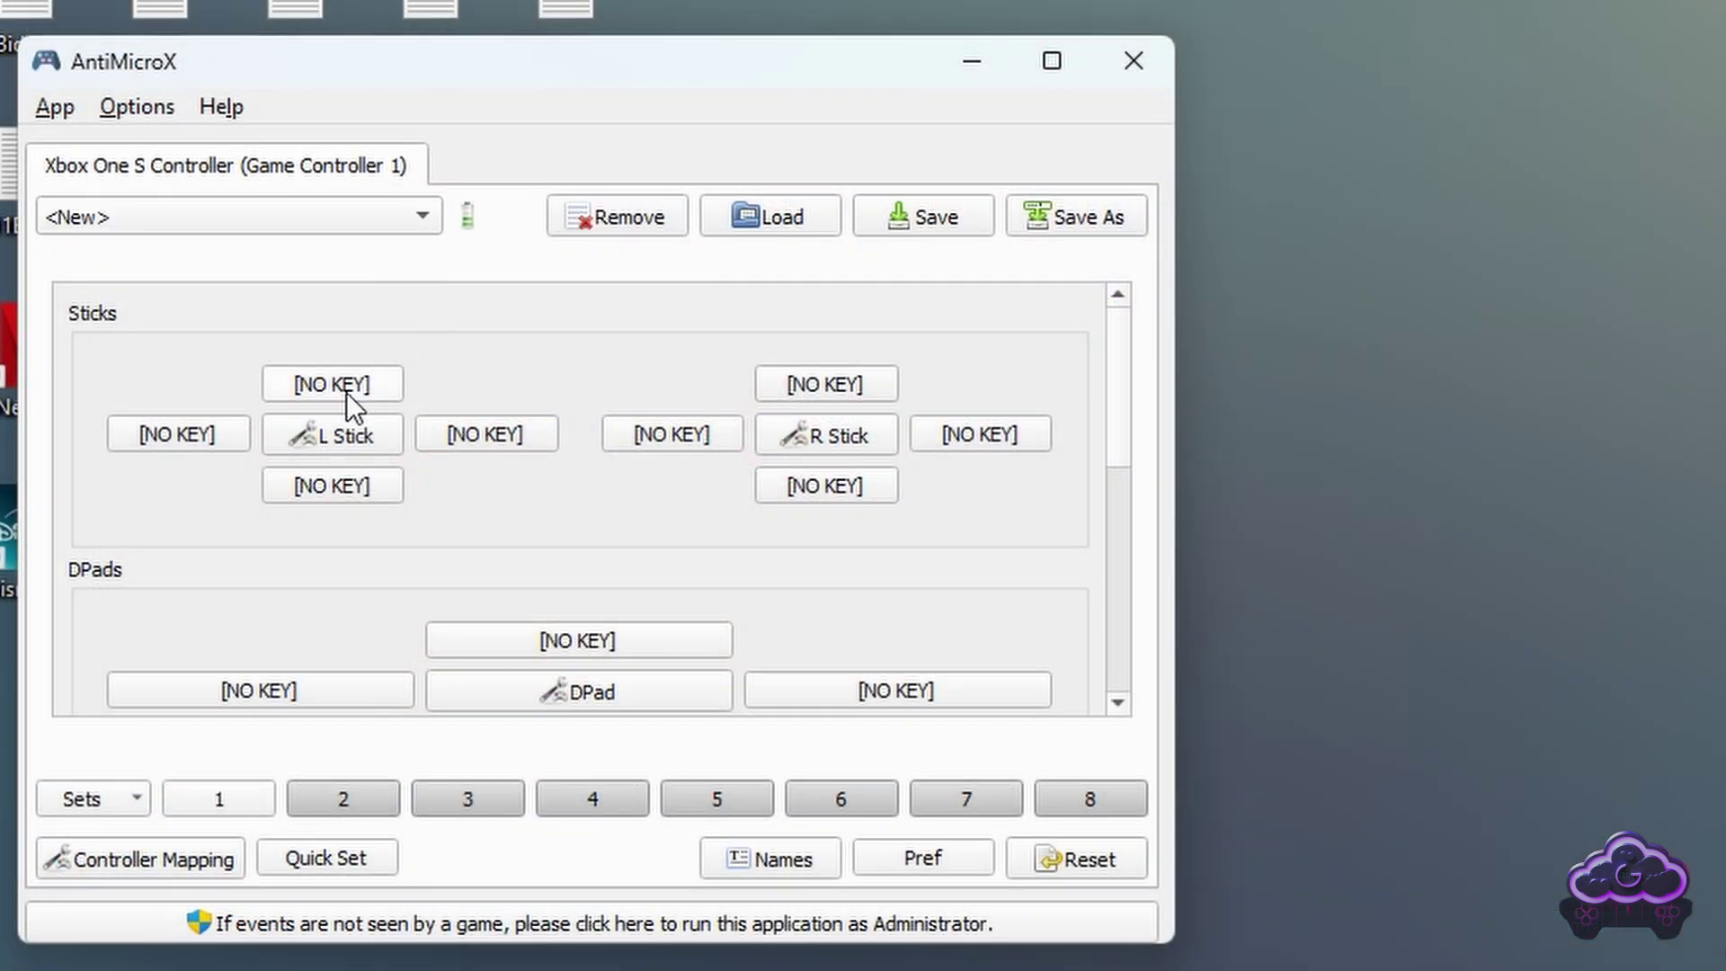
Step: Map the left stick to W|A|S|D and the right stick to Mouse (Normal), then bring up button A's mouse options
left_click(359, 435)
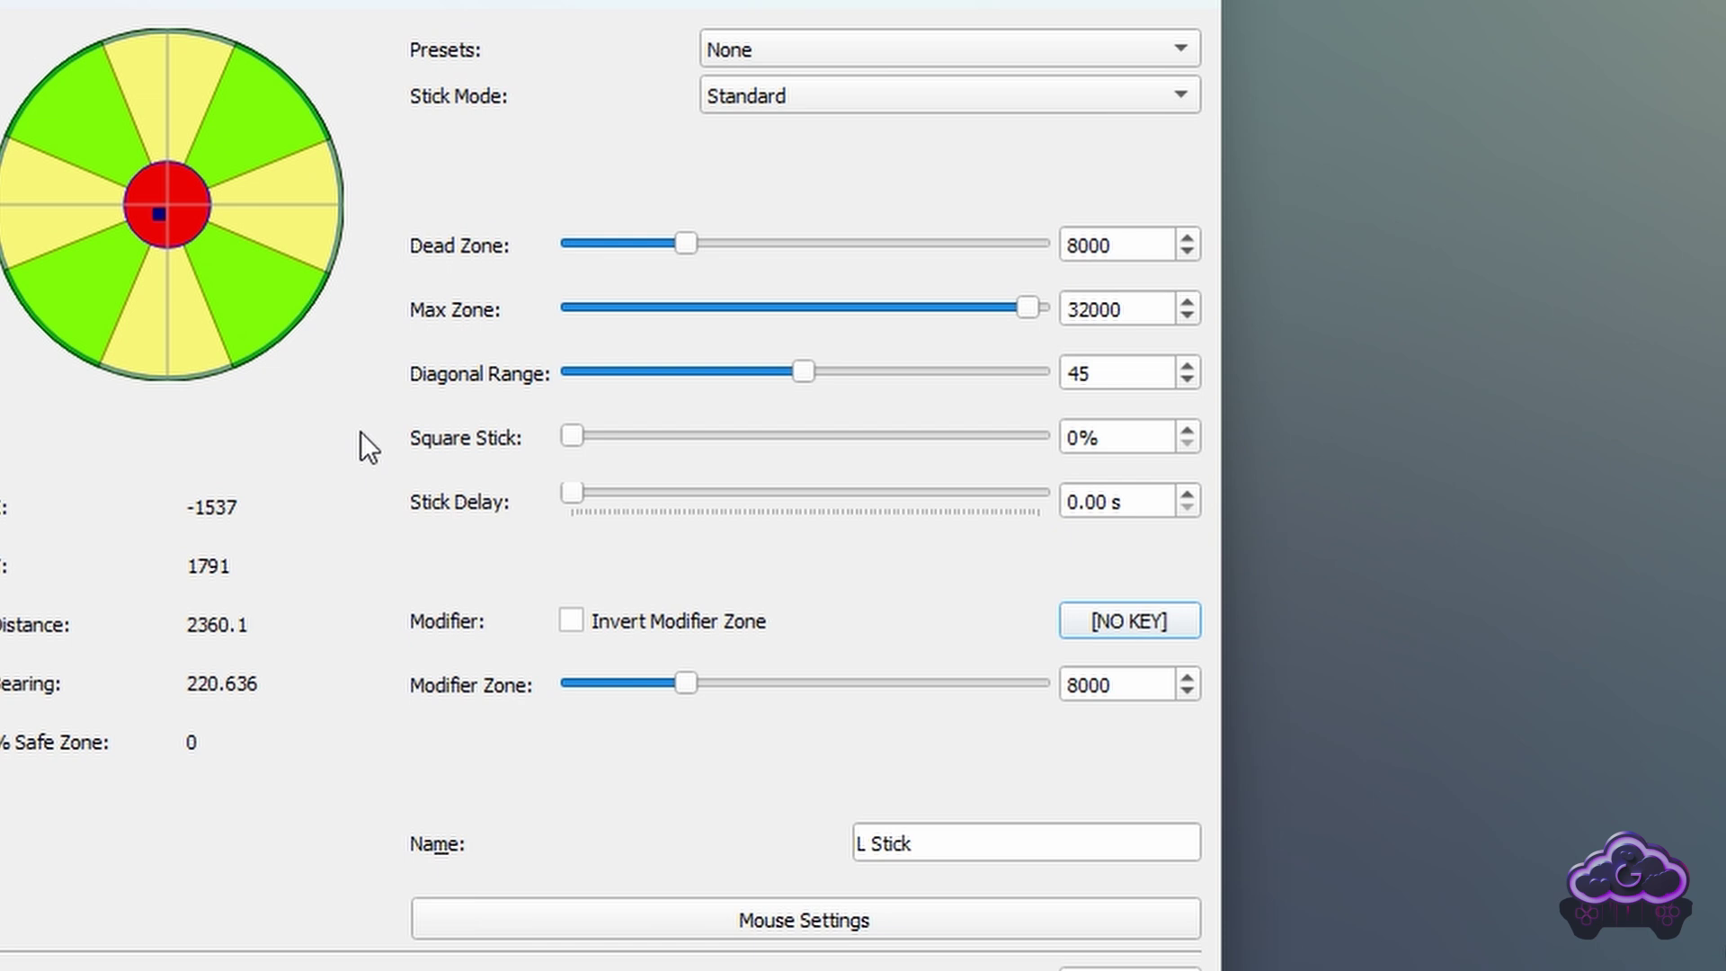
left_click(789, 49)
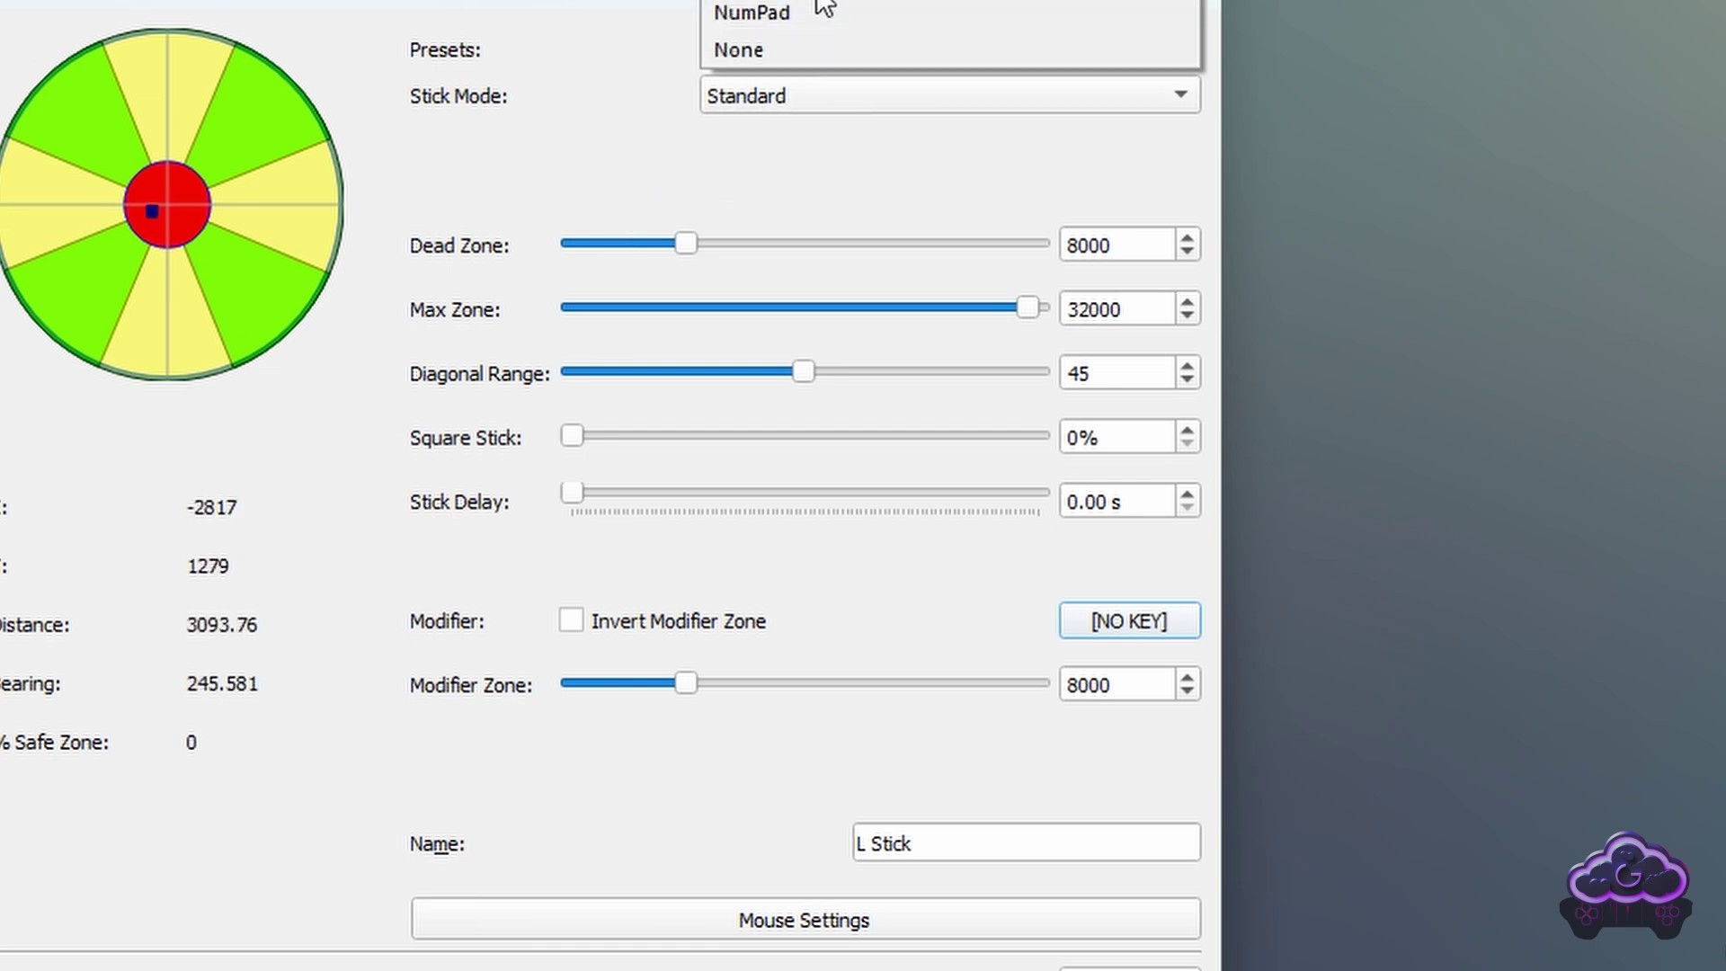
left_click(819, 3)
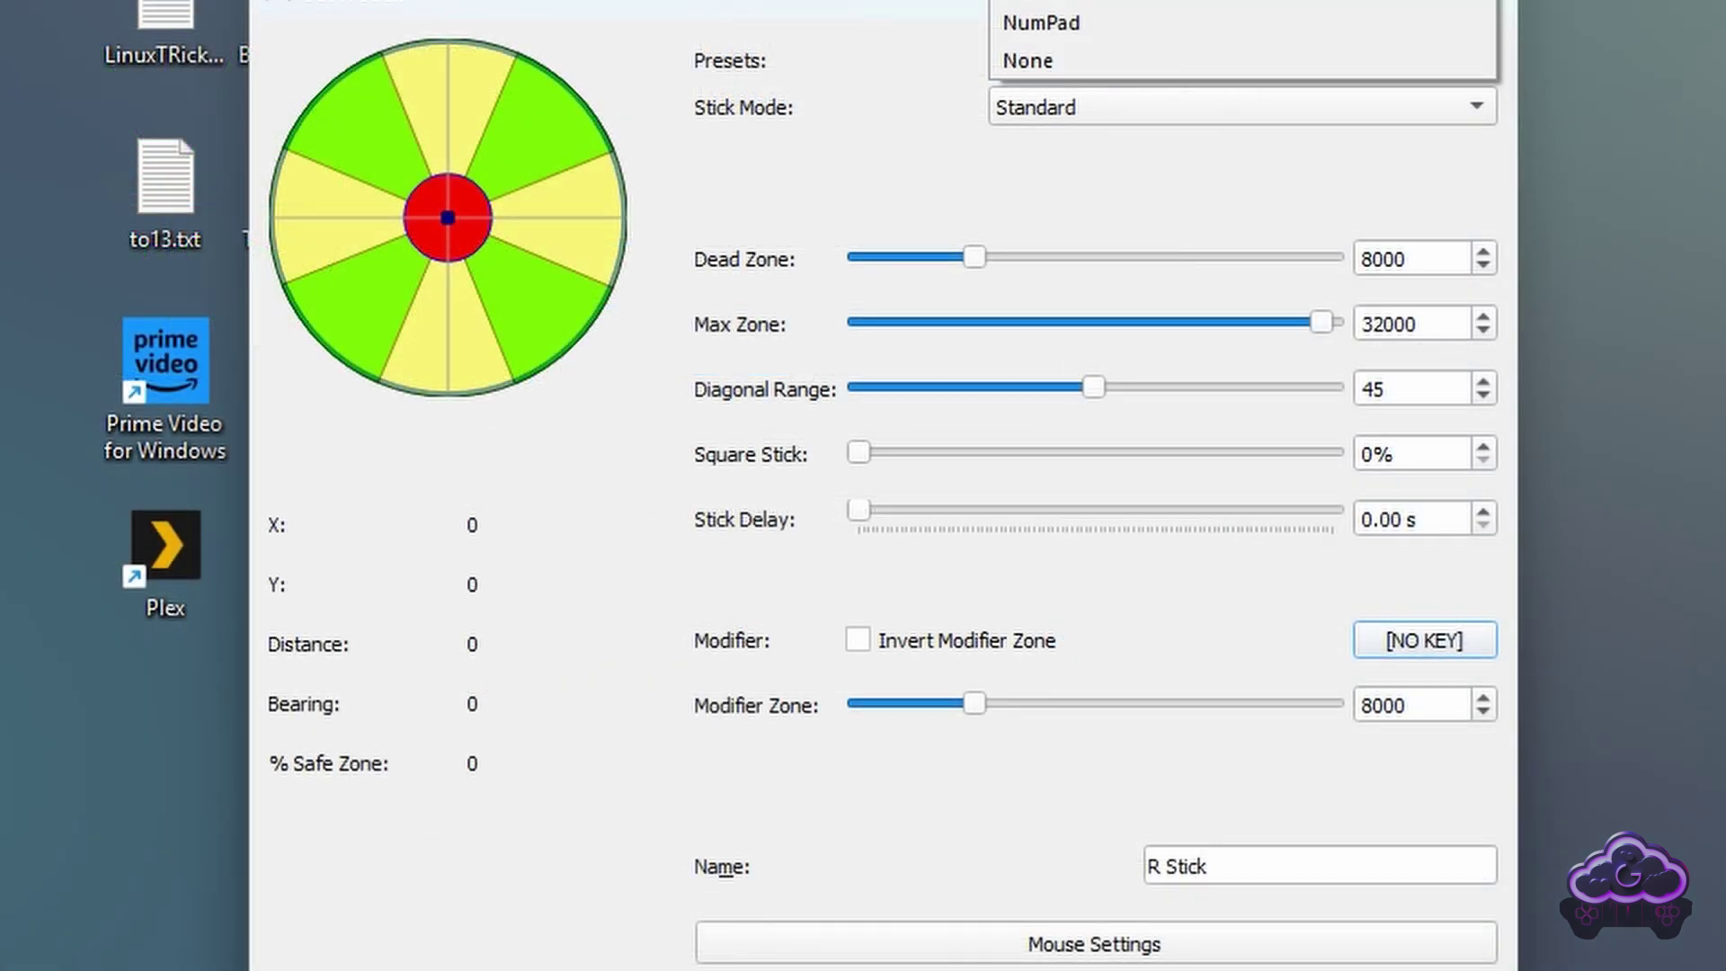
left_click(1061, 1)
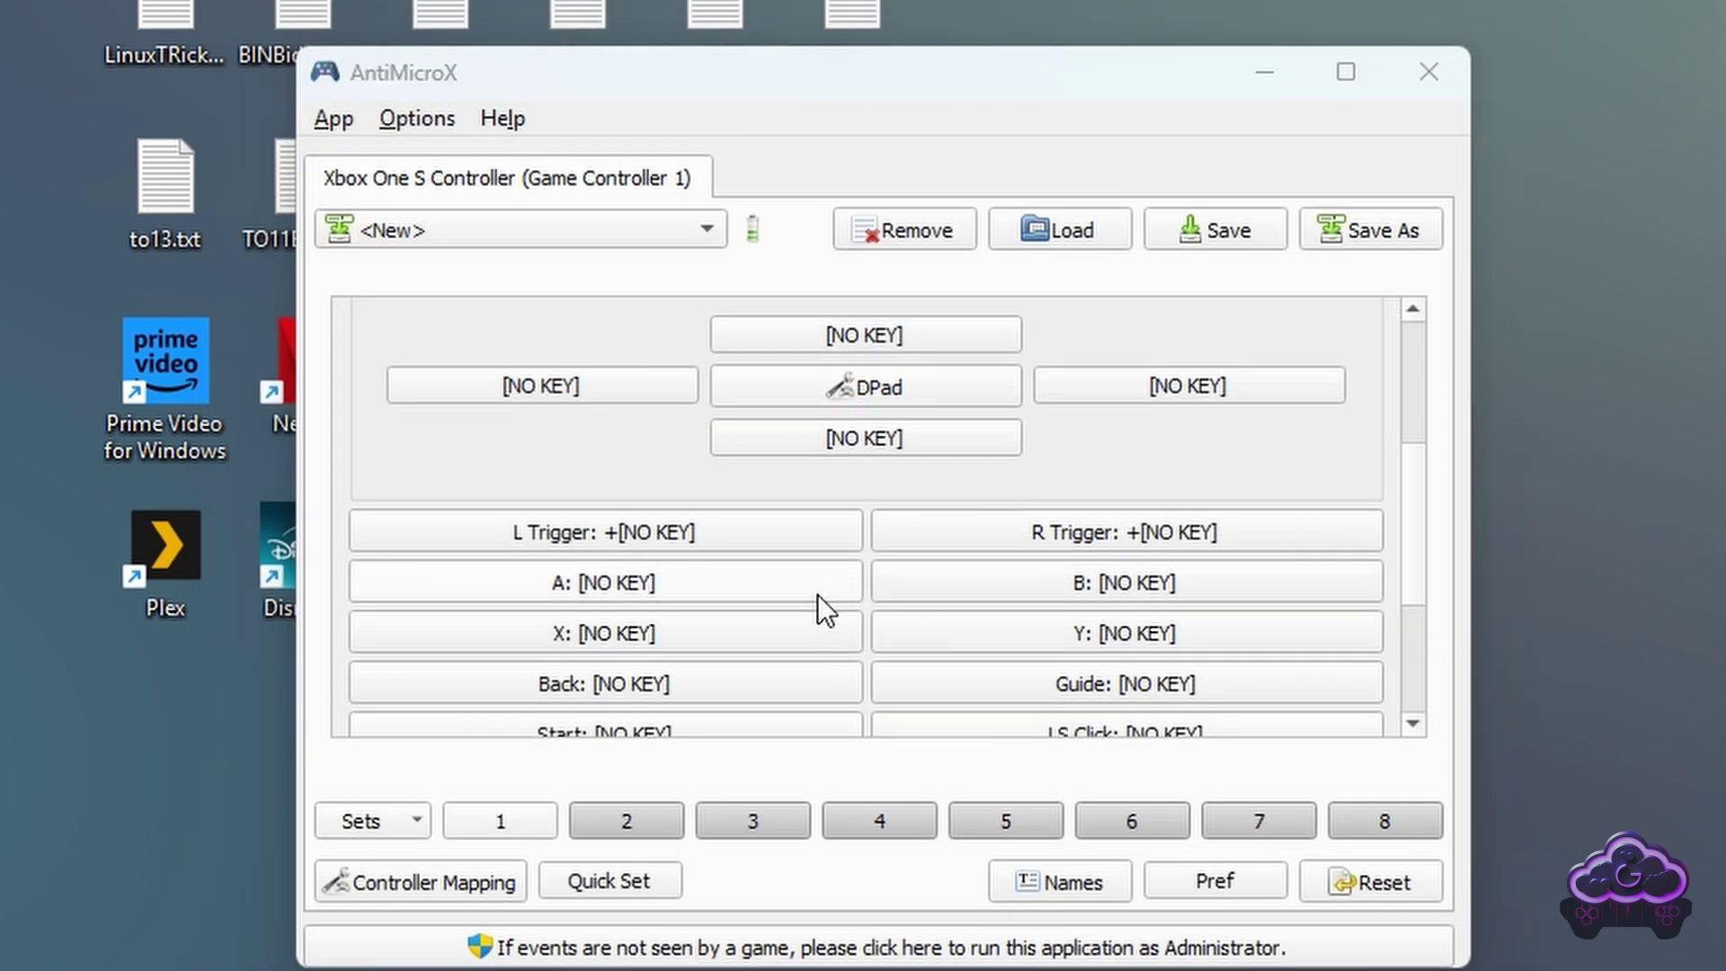
left_click(818, 598)
left_click(358, 830)
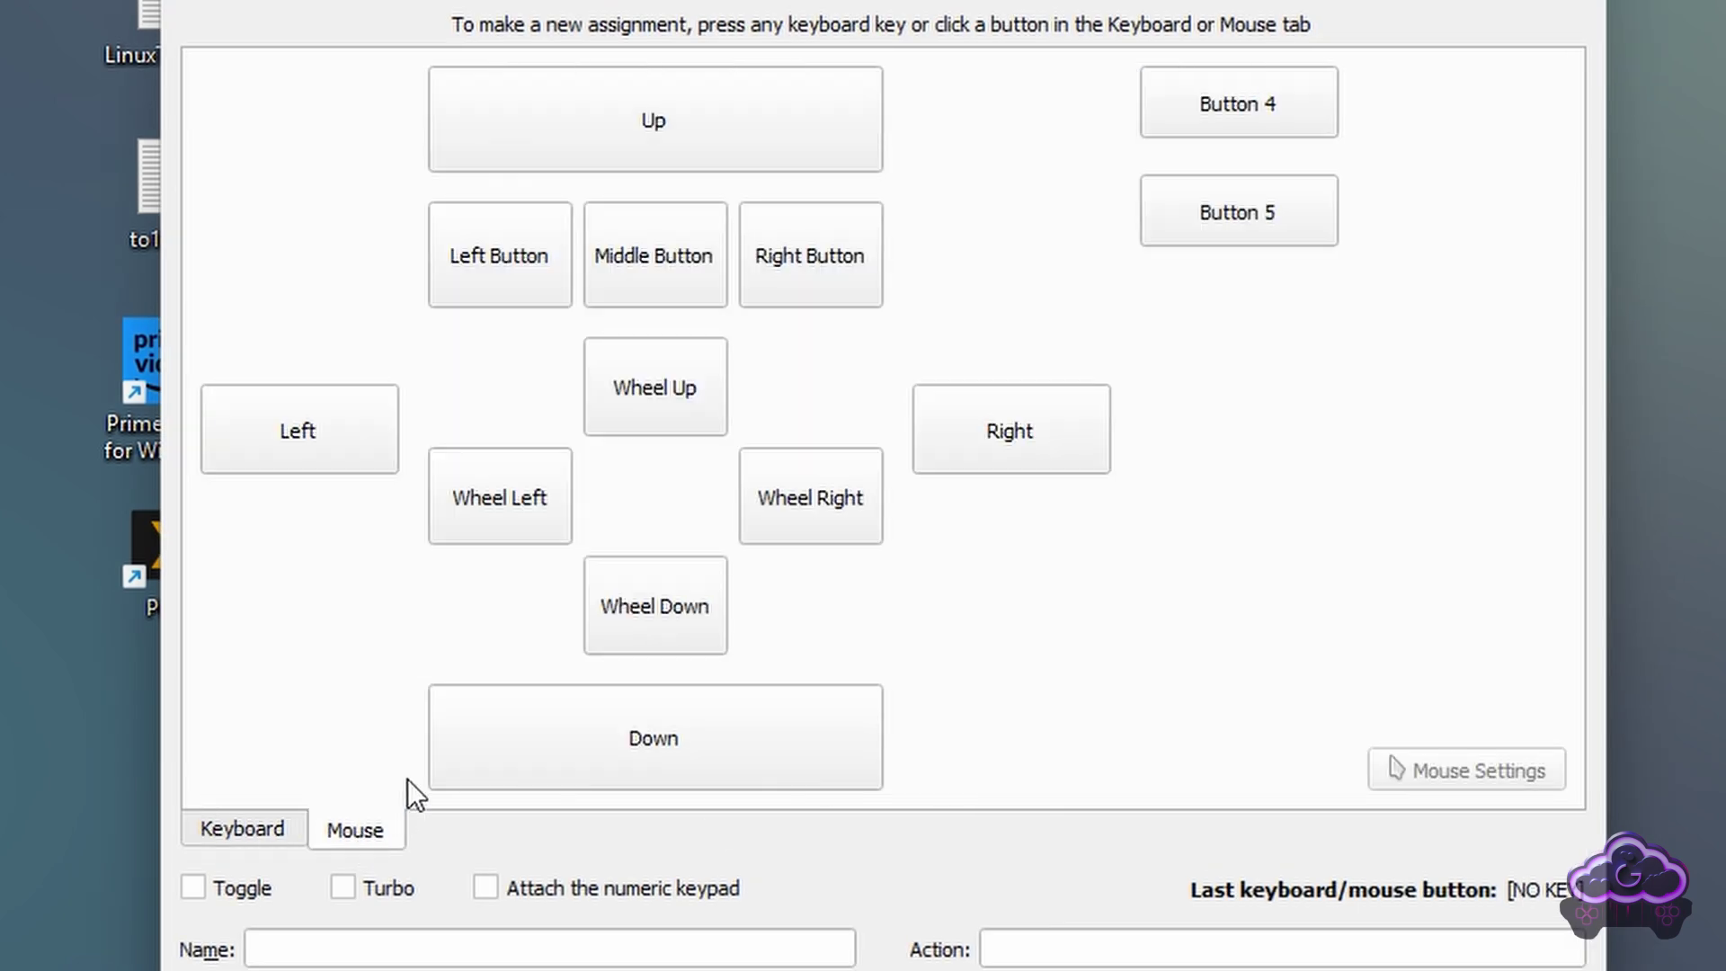
Step: Assign button A to Mouse LB and button B to Mouse RB
left_click(534, 283)
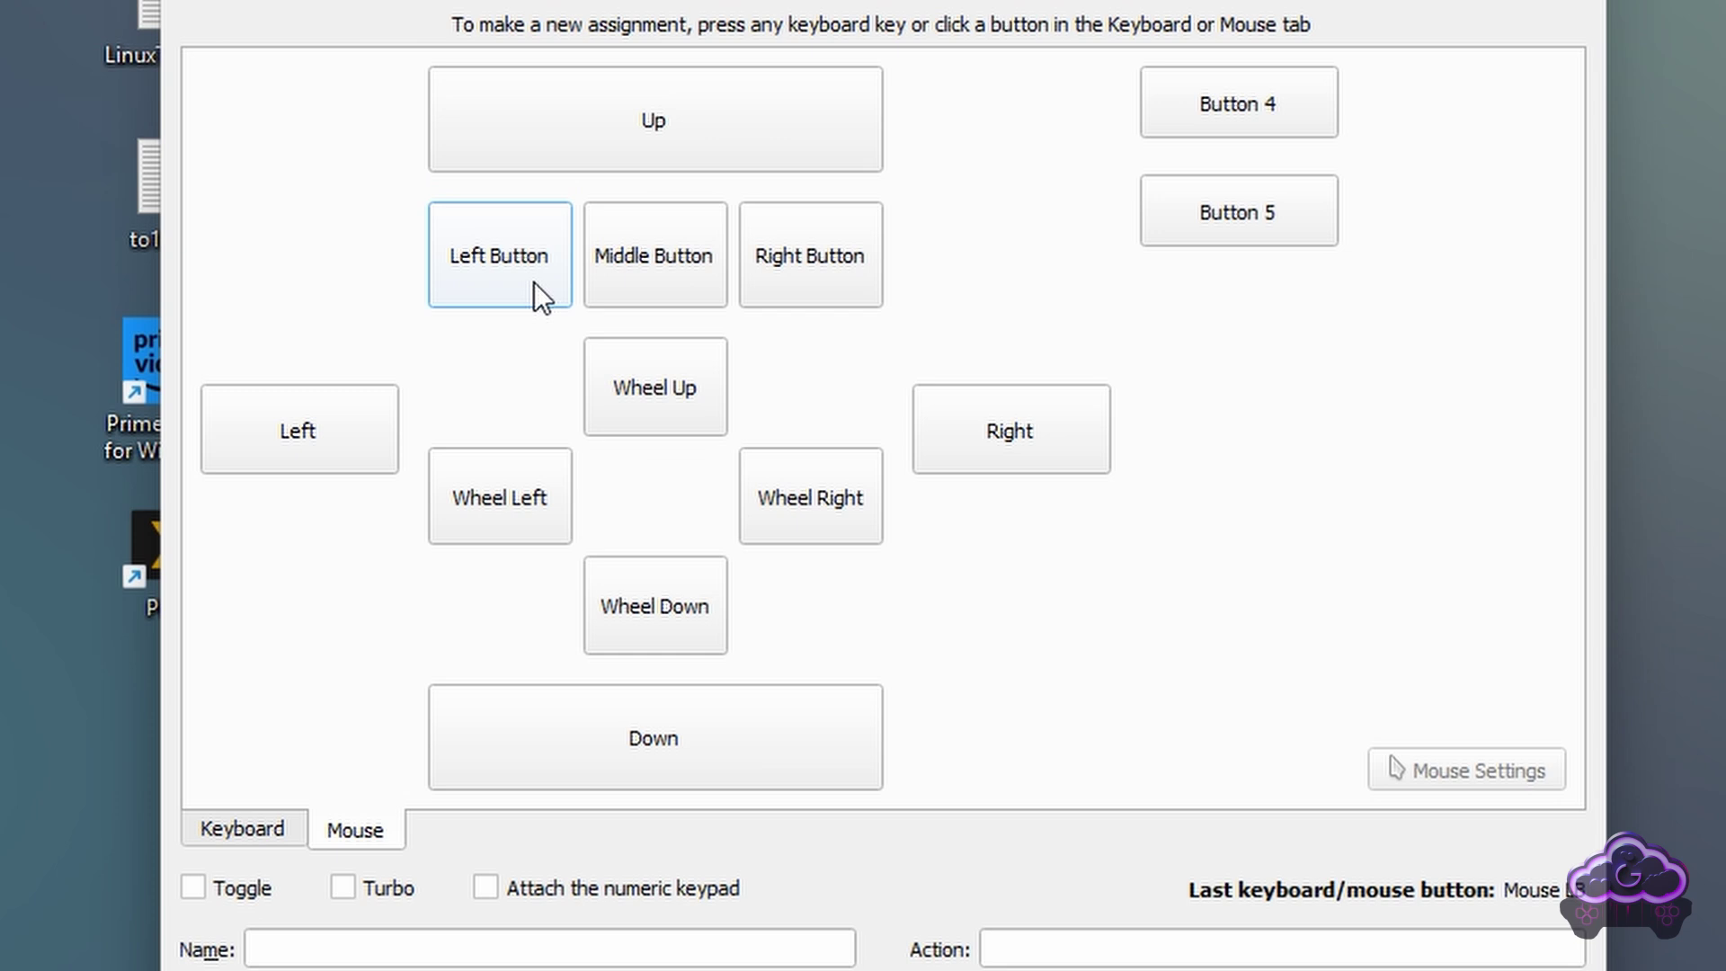
key("Escape")
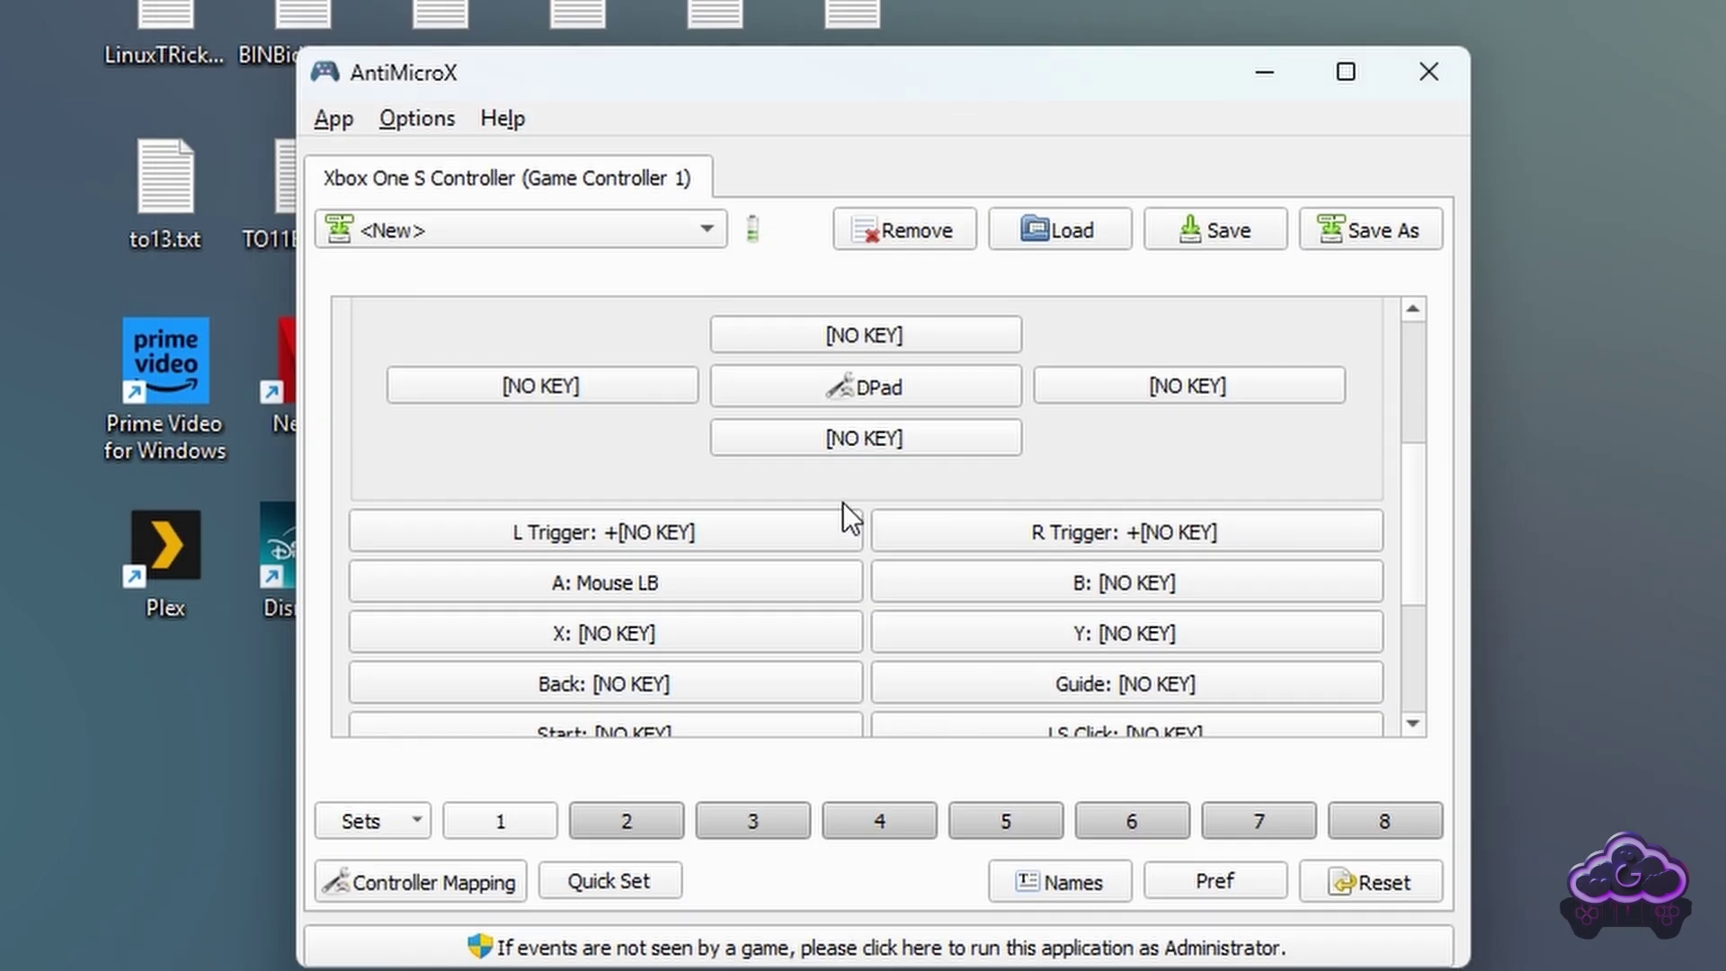
left_click(1102, 585)
left_click(358, 831)
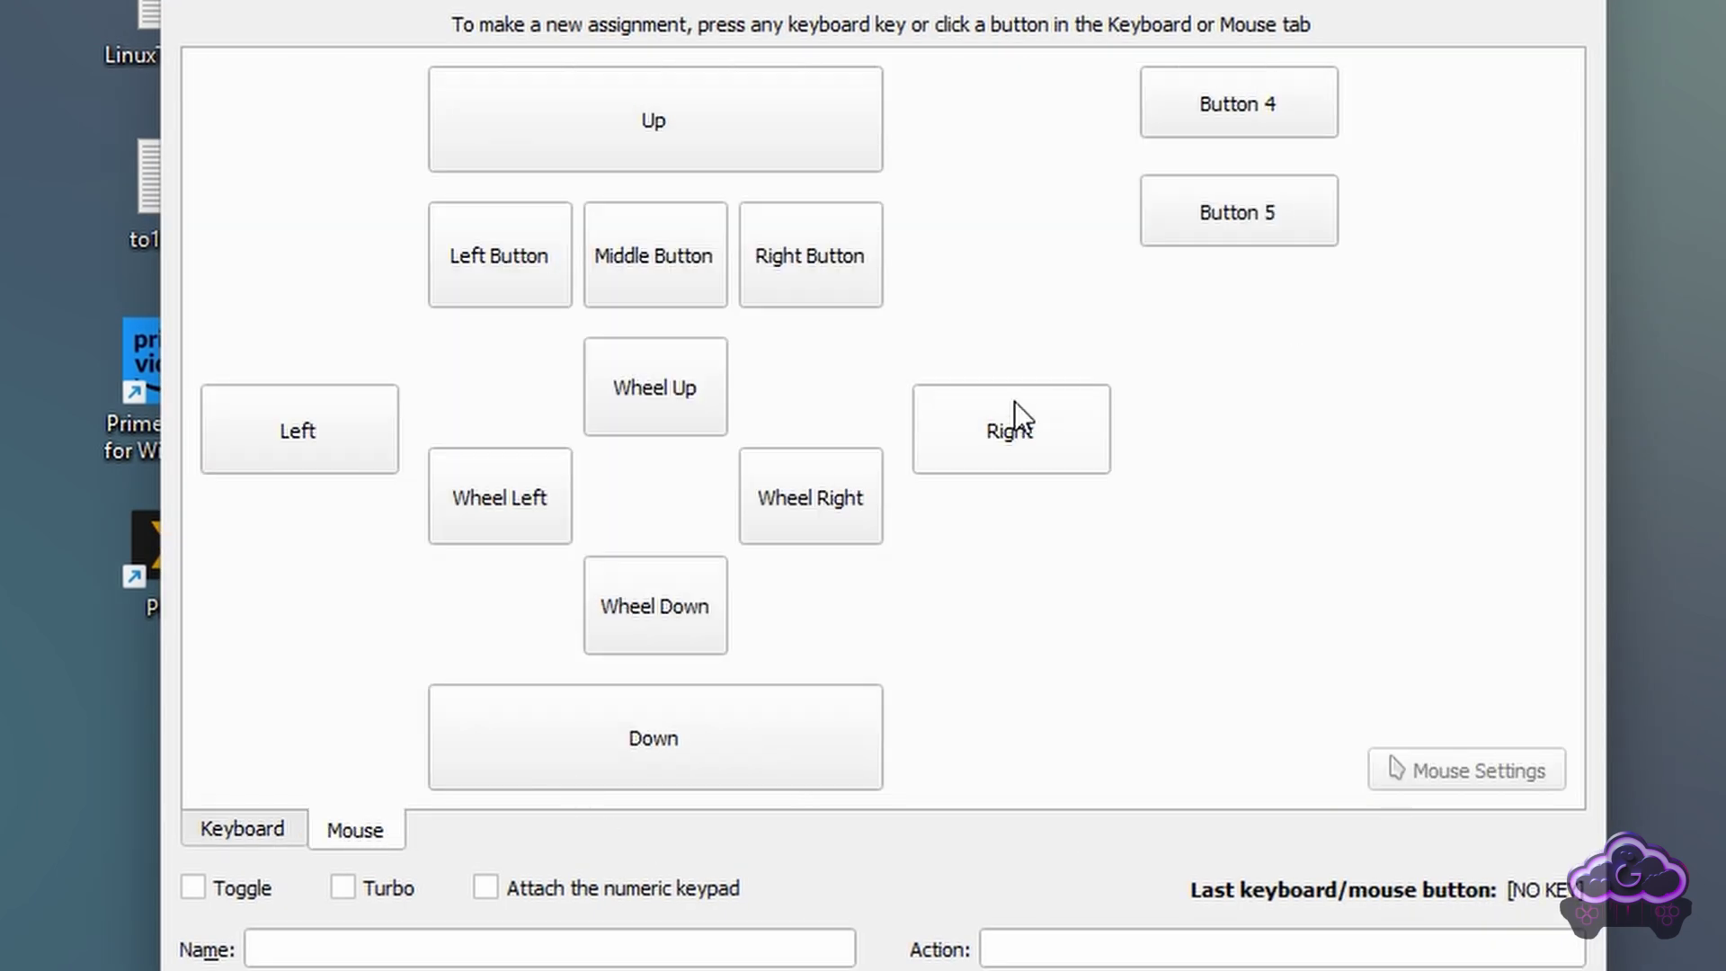
left_click(854, 277)
key("Escape")
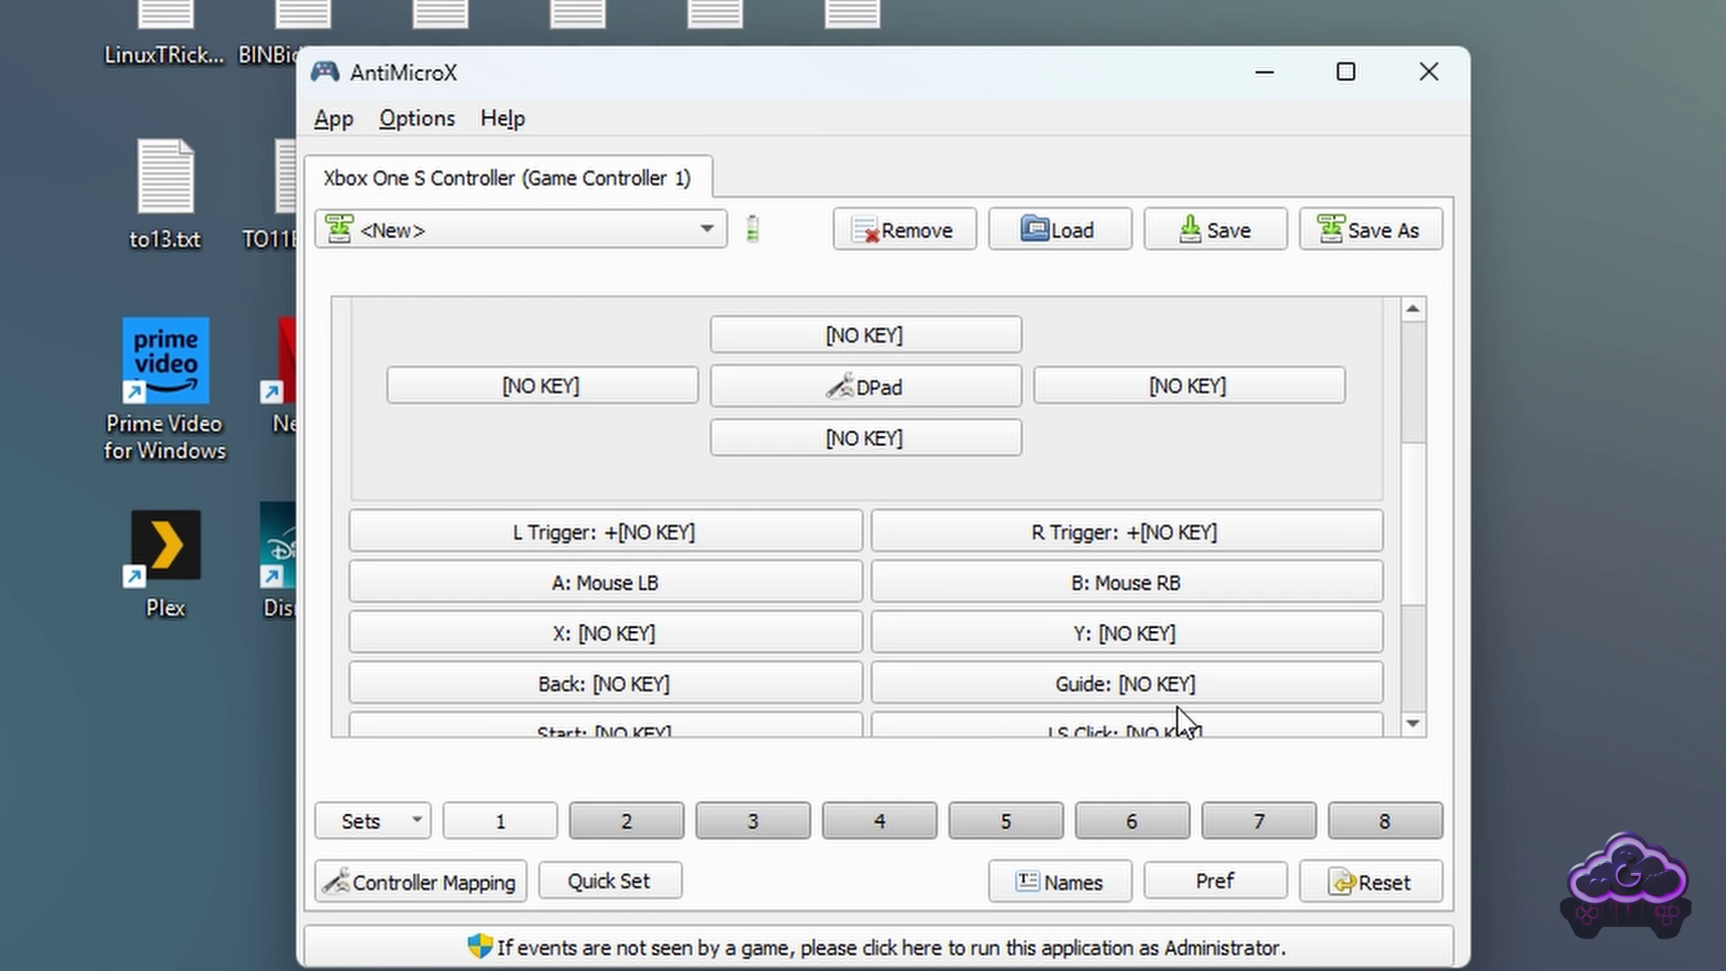
Step: Assign ENTRAR to the Start button and ESC to the Back button
scroll(705, 622, "down", 2)
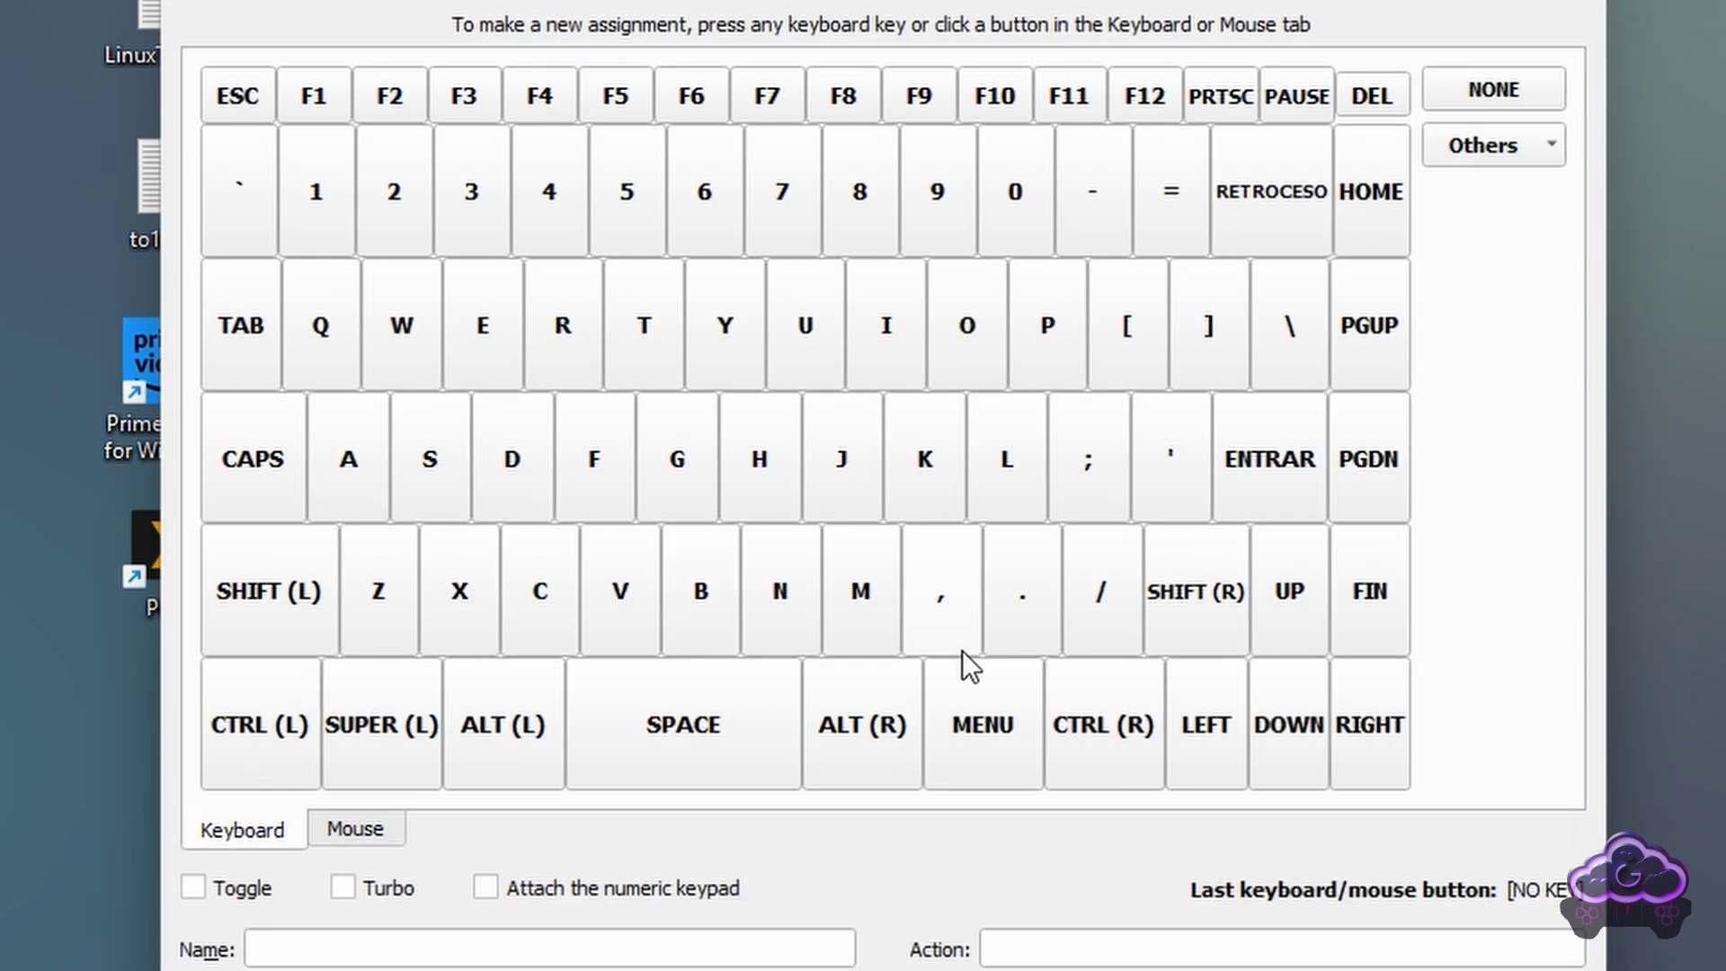
key("Return")
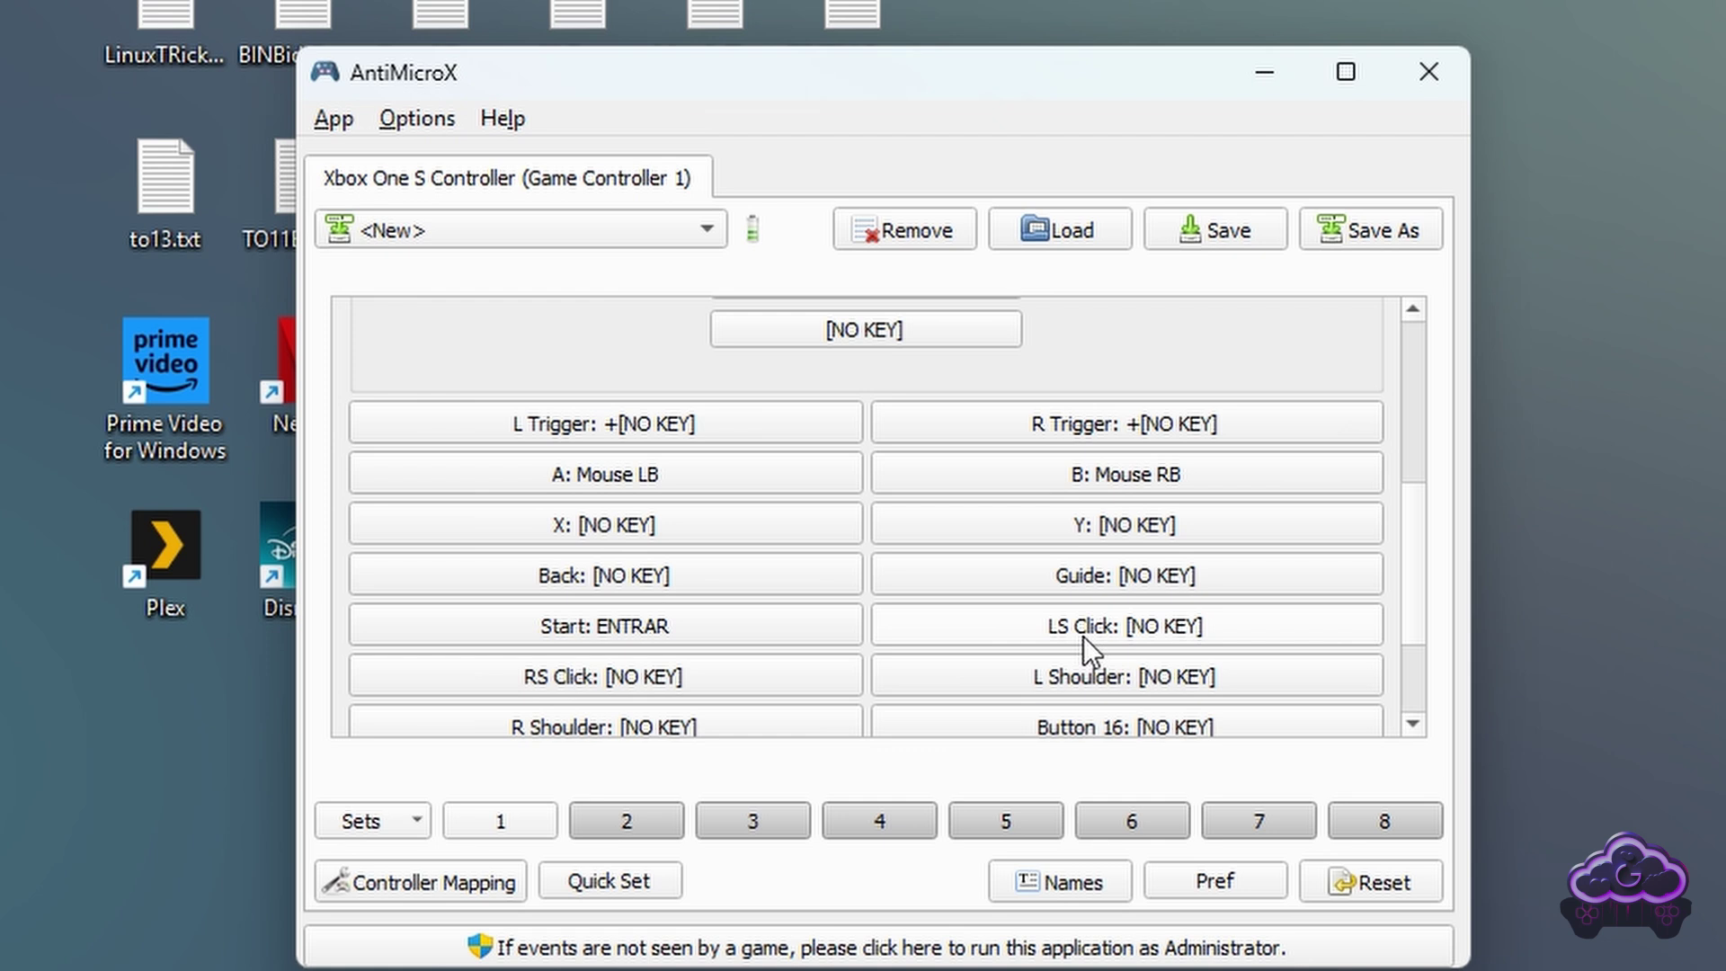
scroll(1083, 637, "down", 2)
left_click(669, 460)
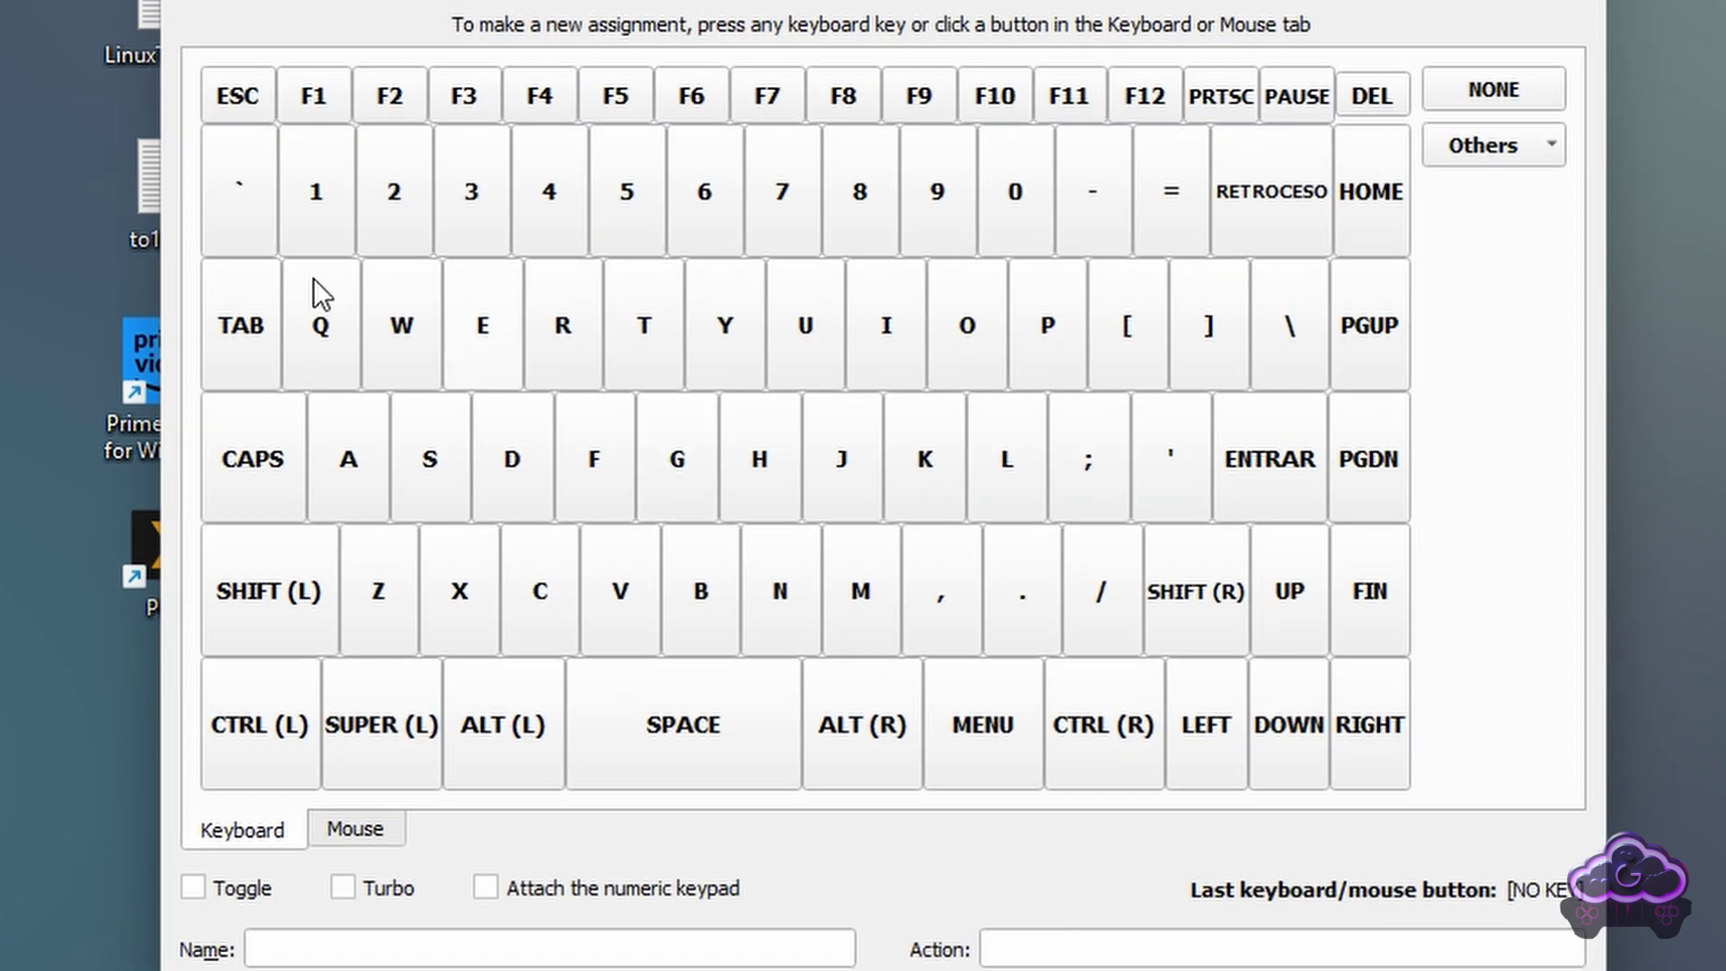
key("Escape")
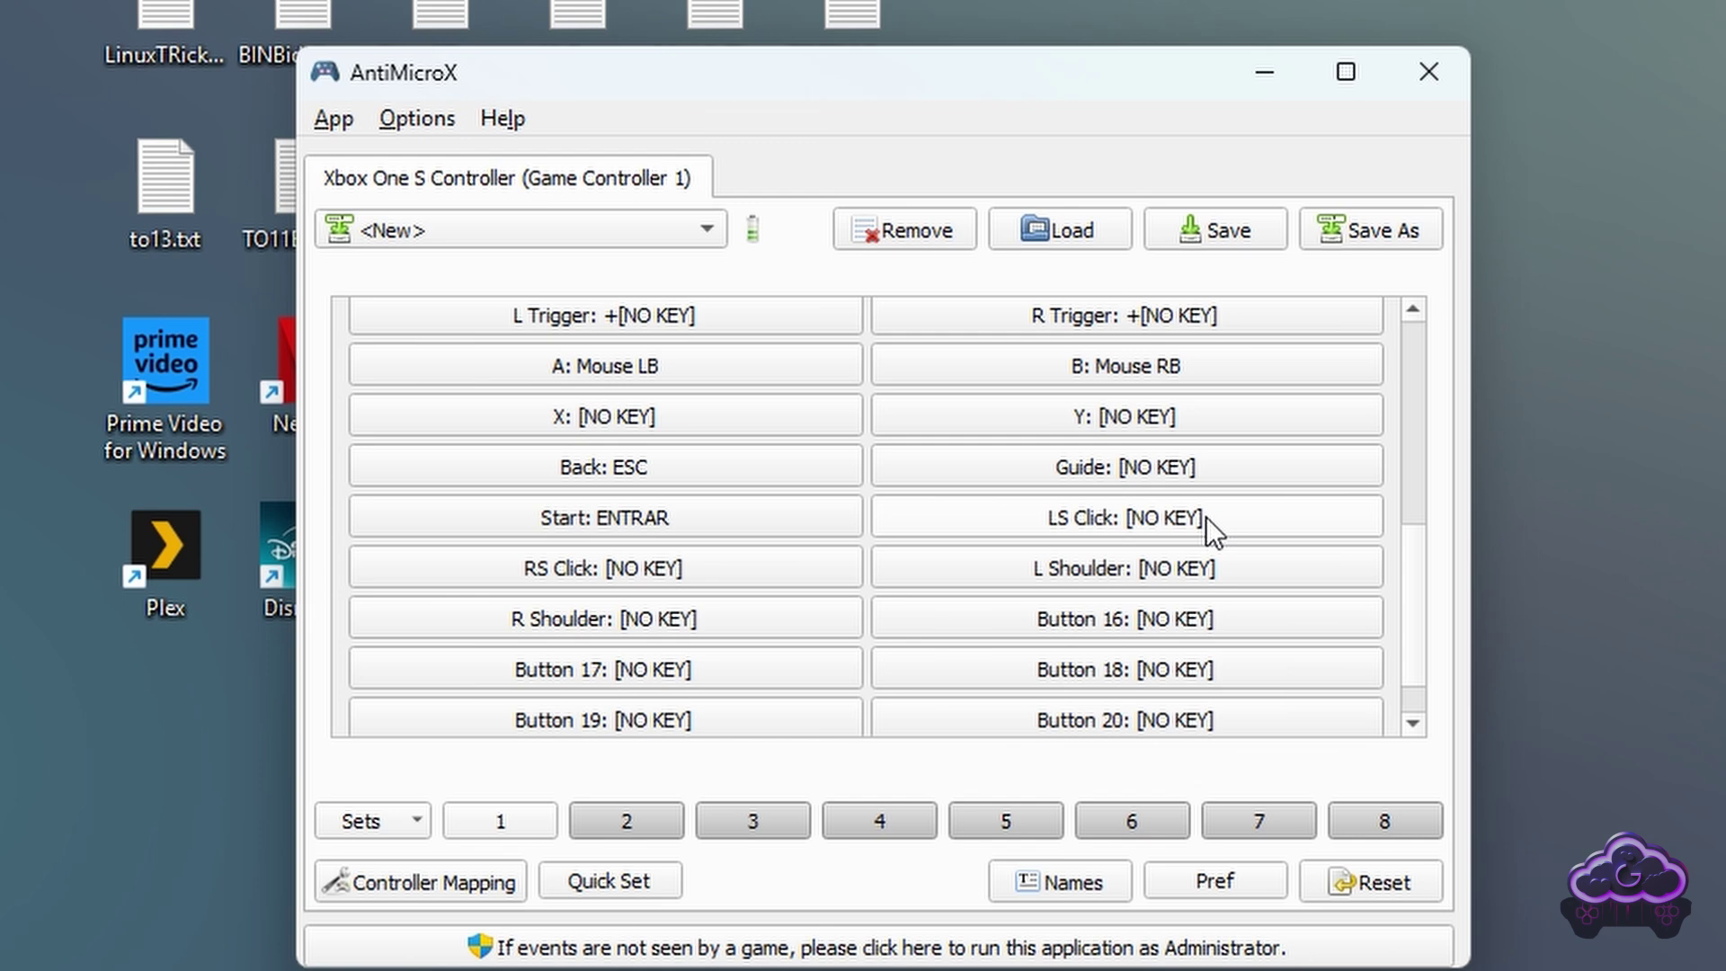
right_click(1205, 516)
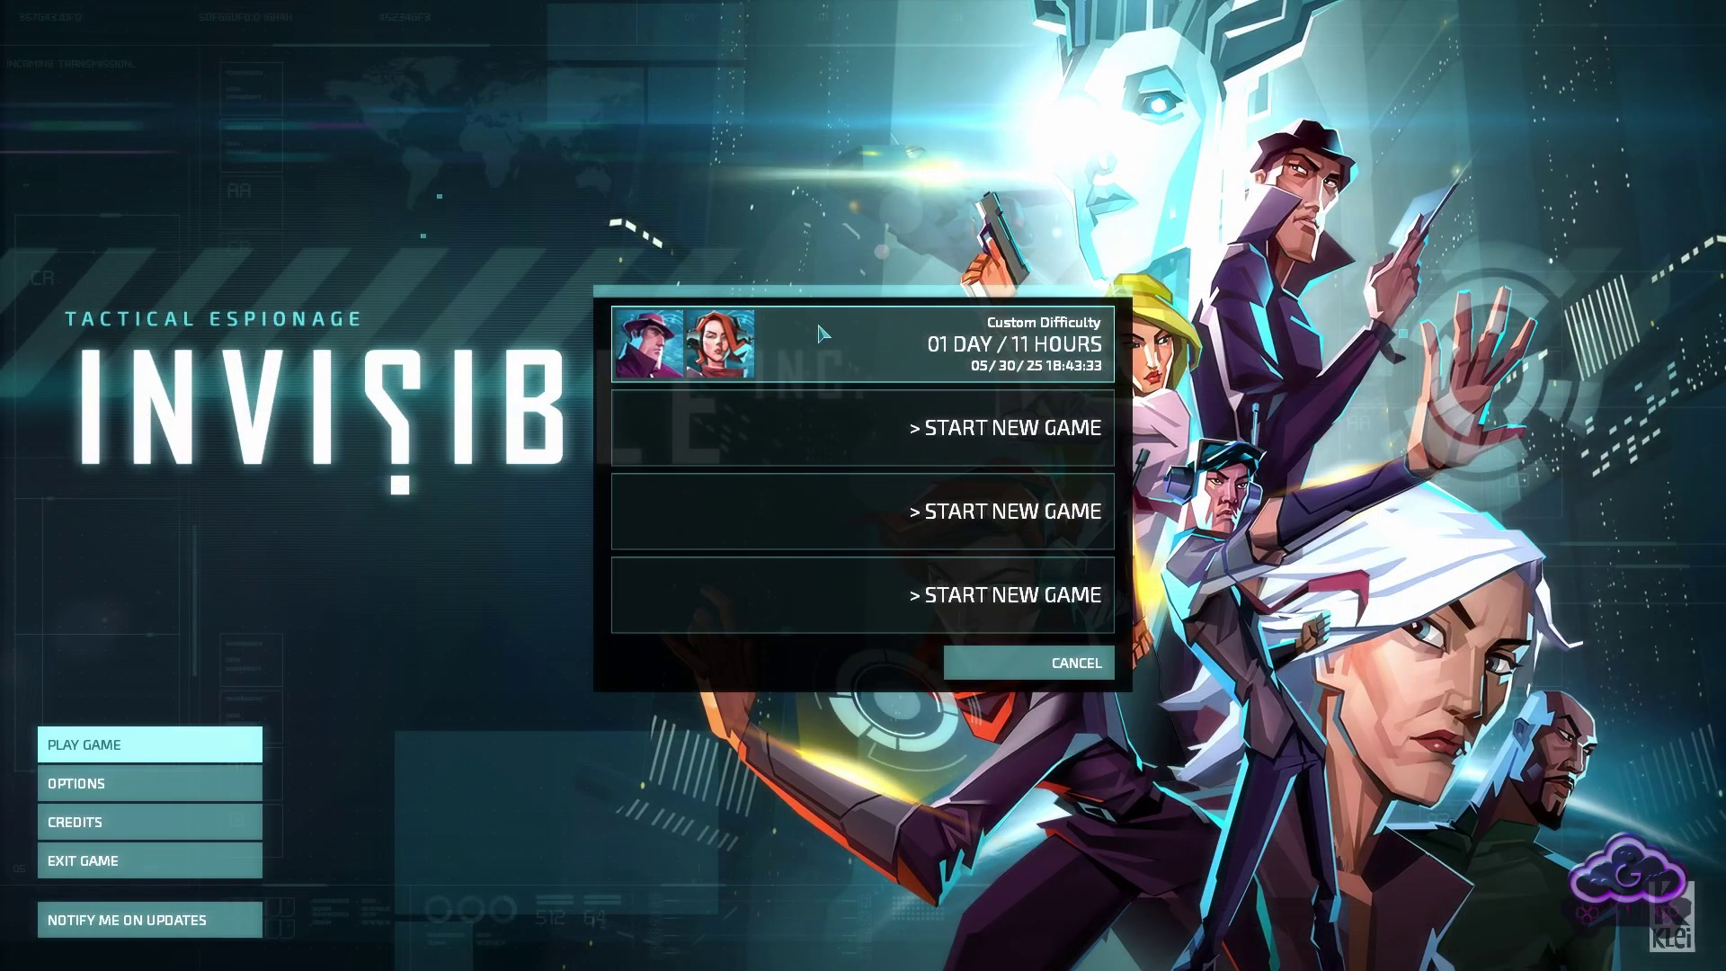
Step: Continue the existing save and skip the intro into the FTM Executive Terminals mission
left_click(899, 351)
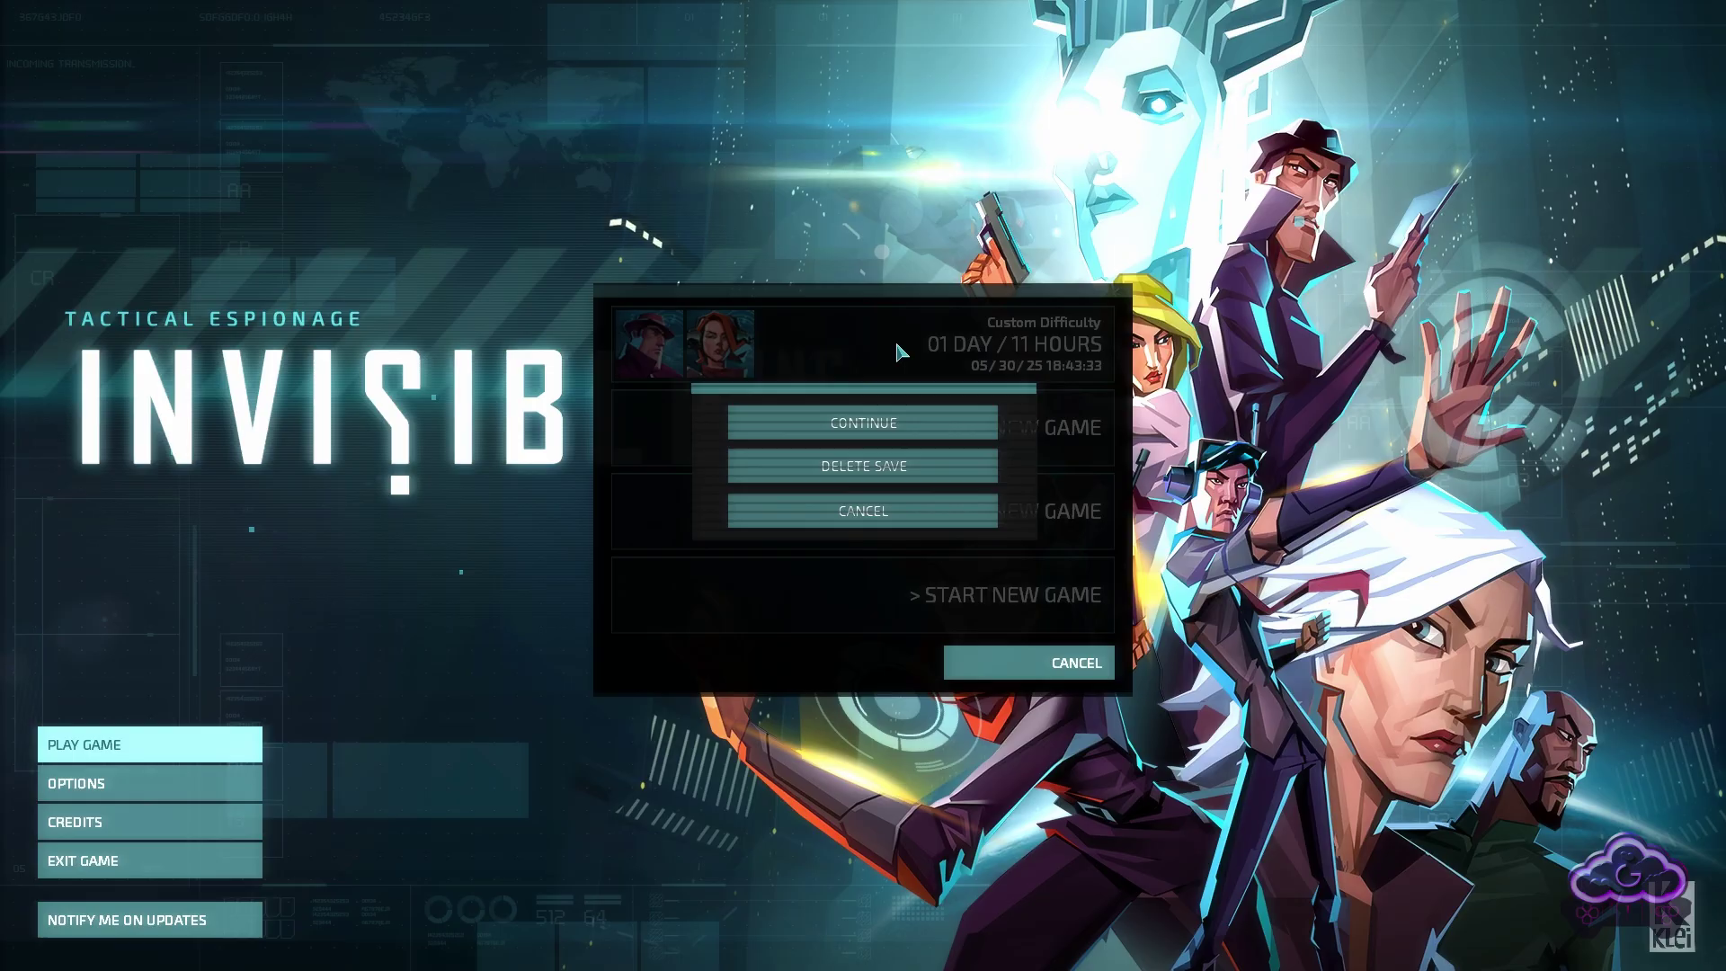
left_click(894, 415)
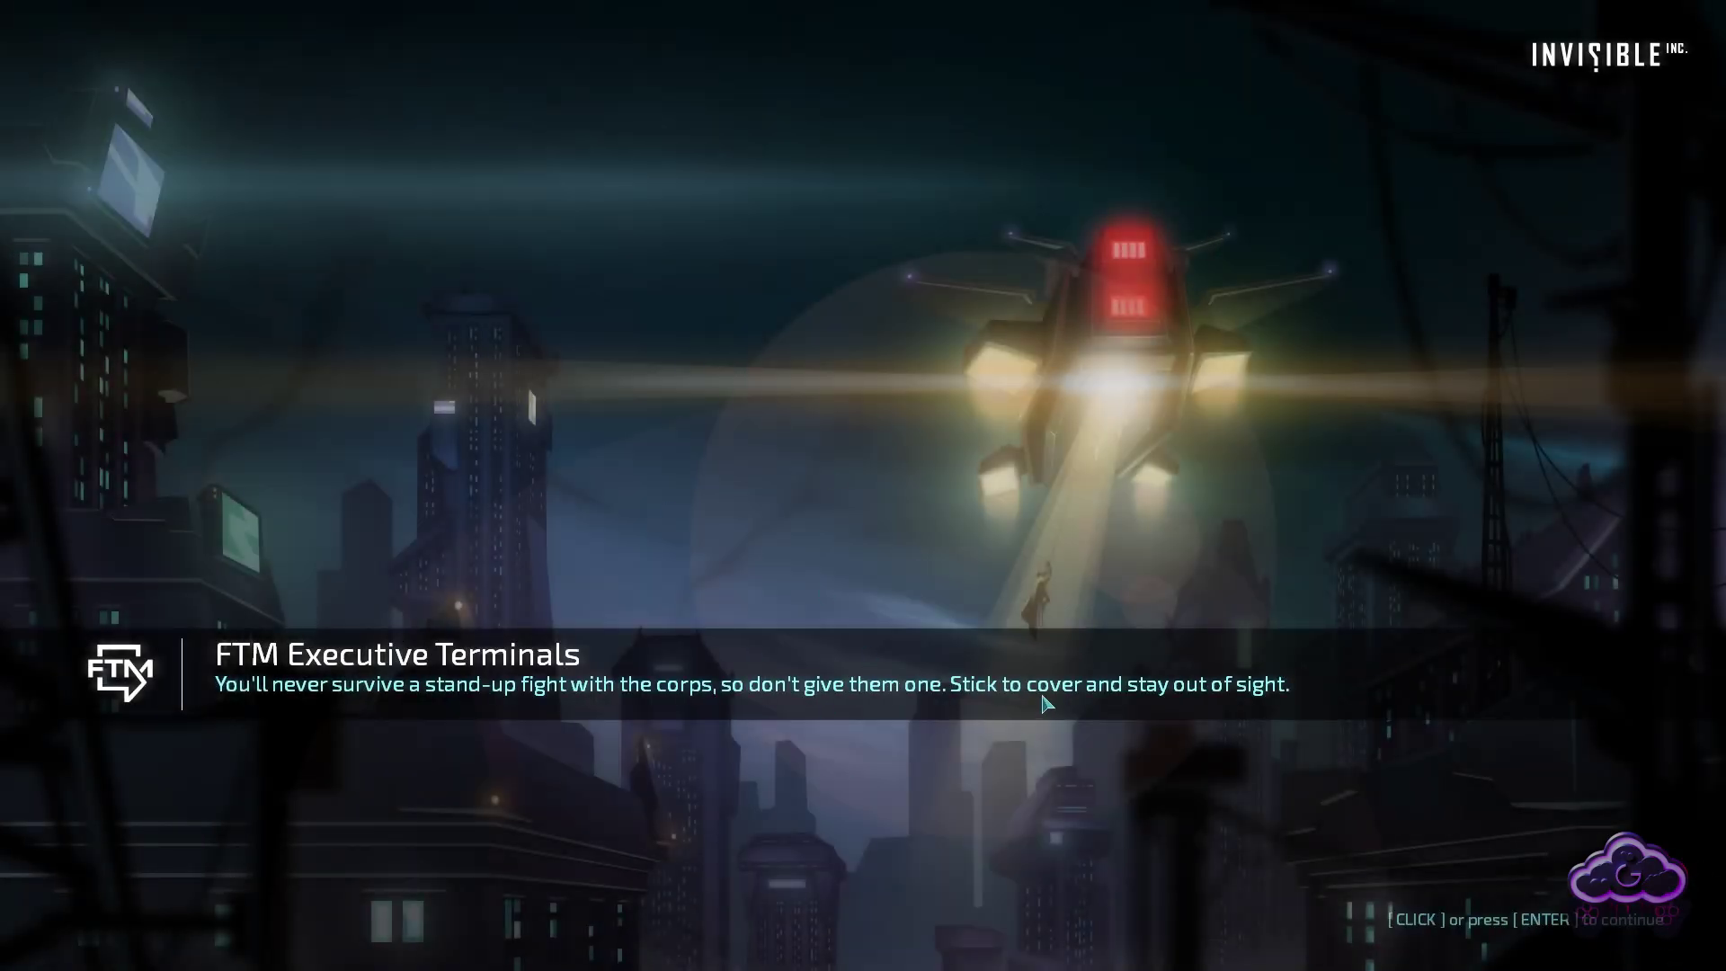
left_click(1046, 703)
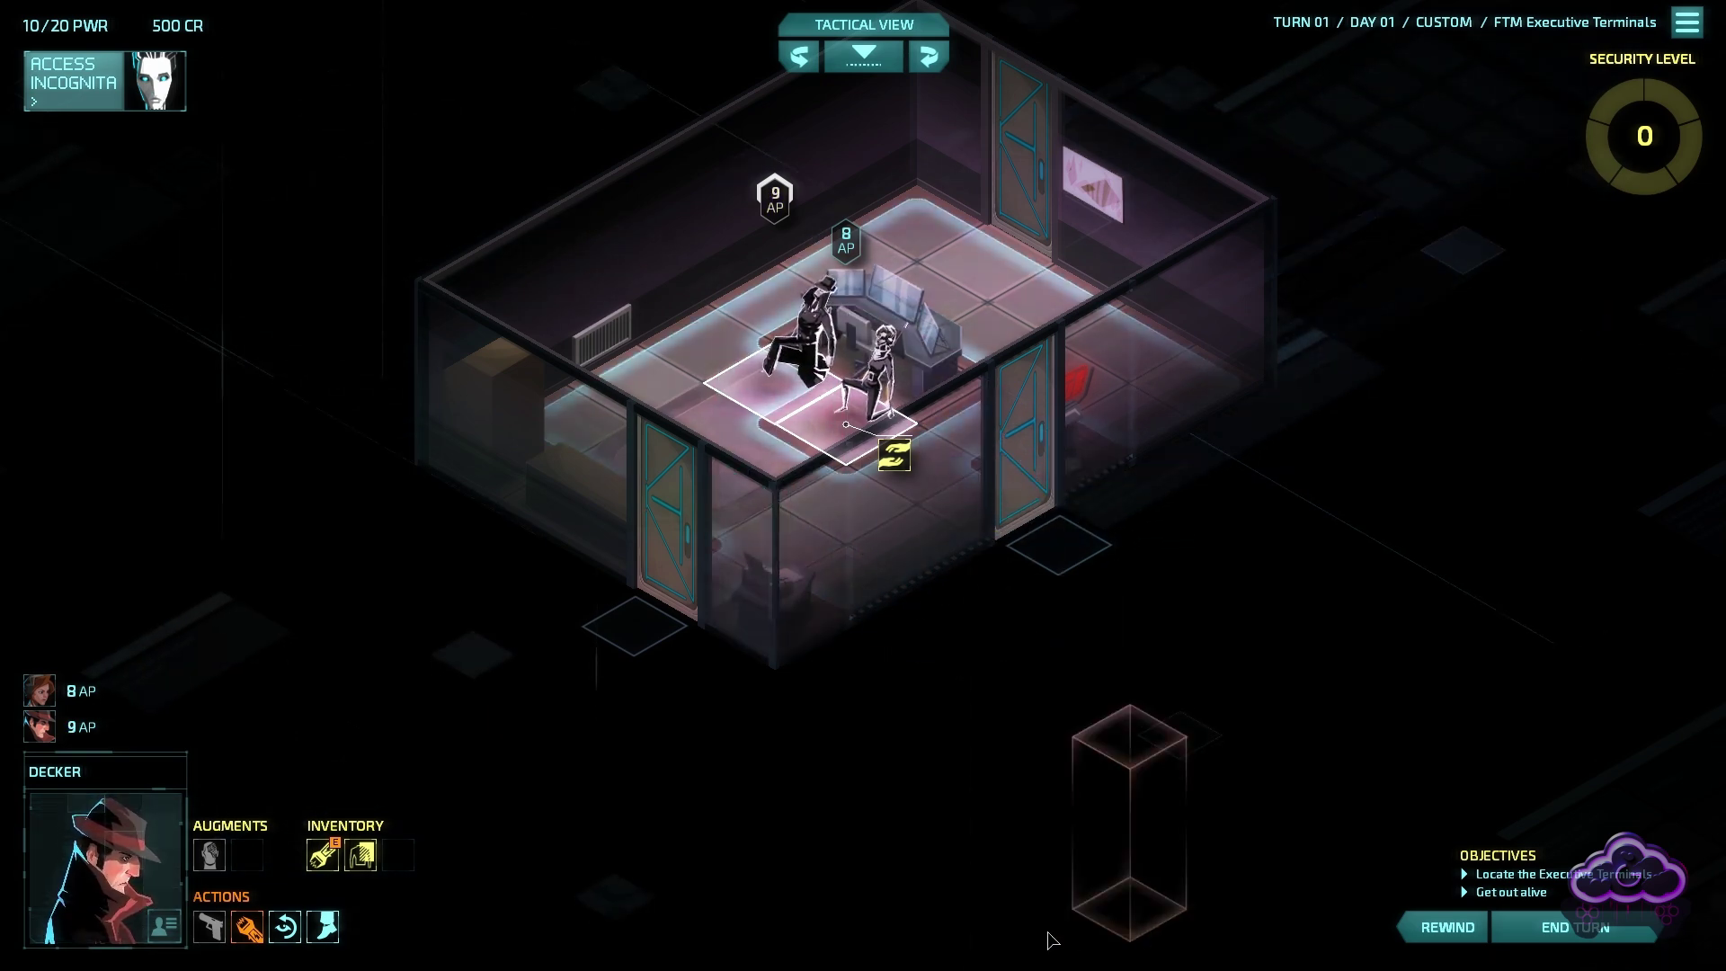
scroll(861, 253, "down", 2)
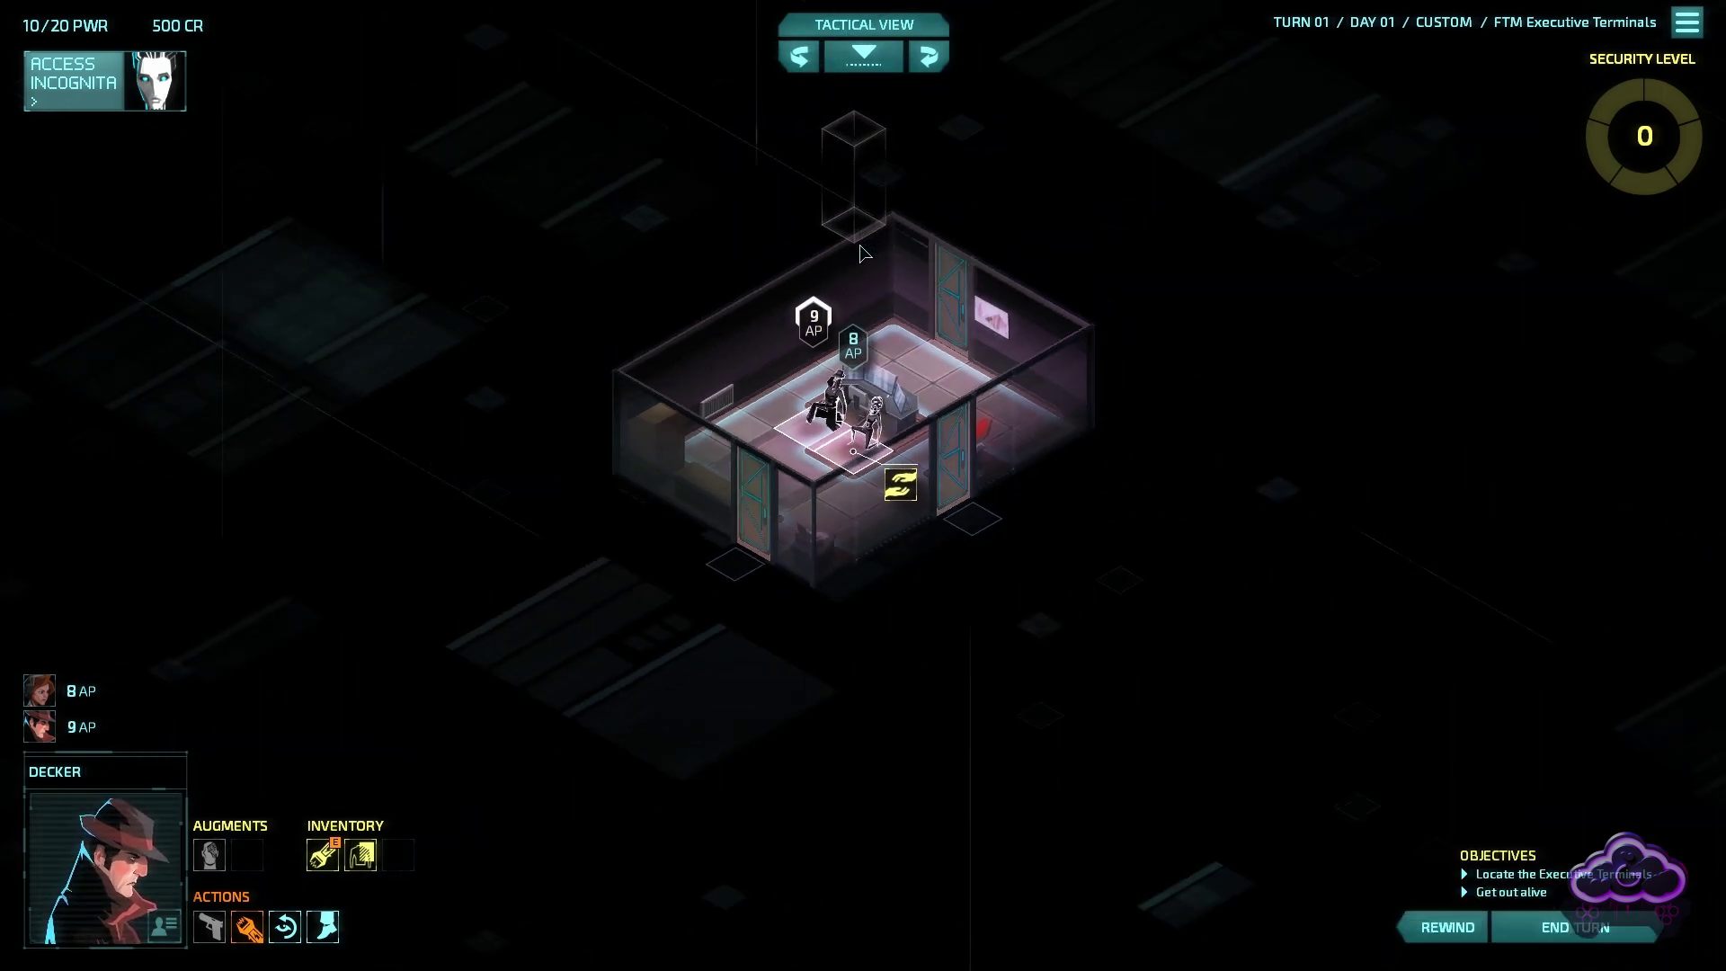
scroll(861, 254, "up", 2)
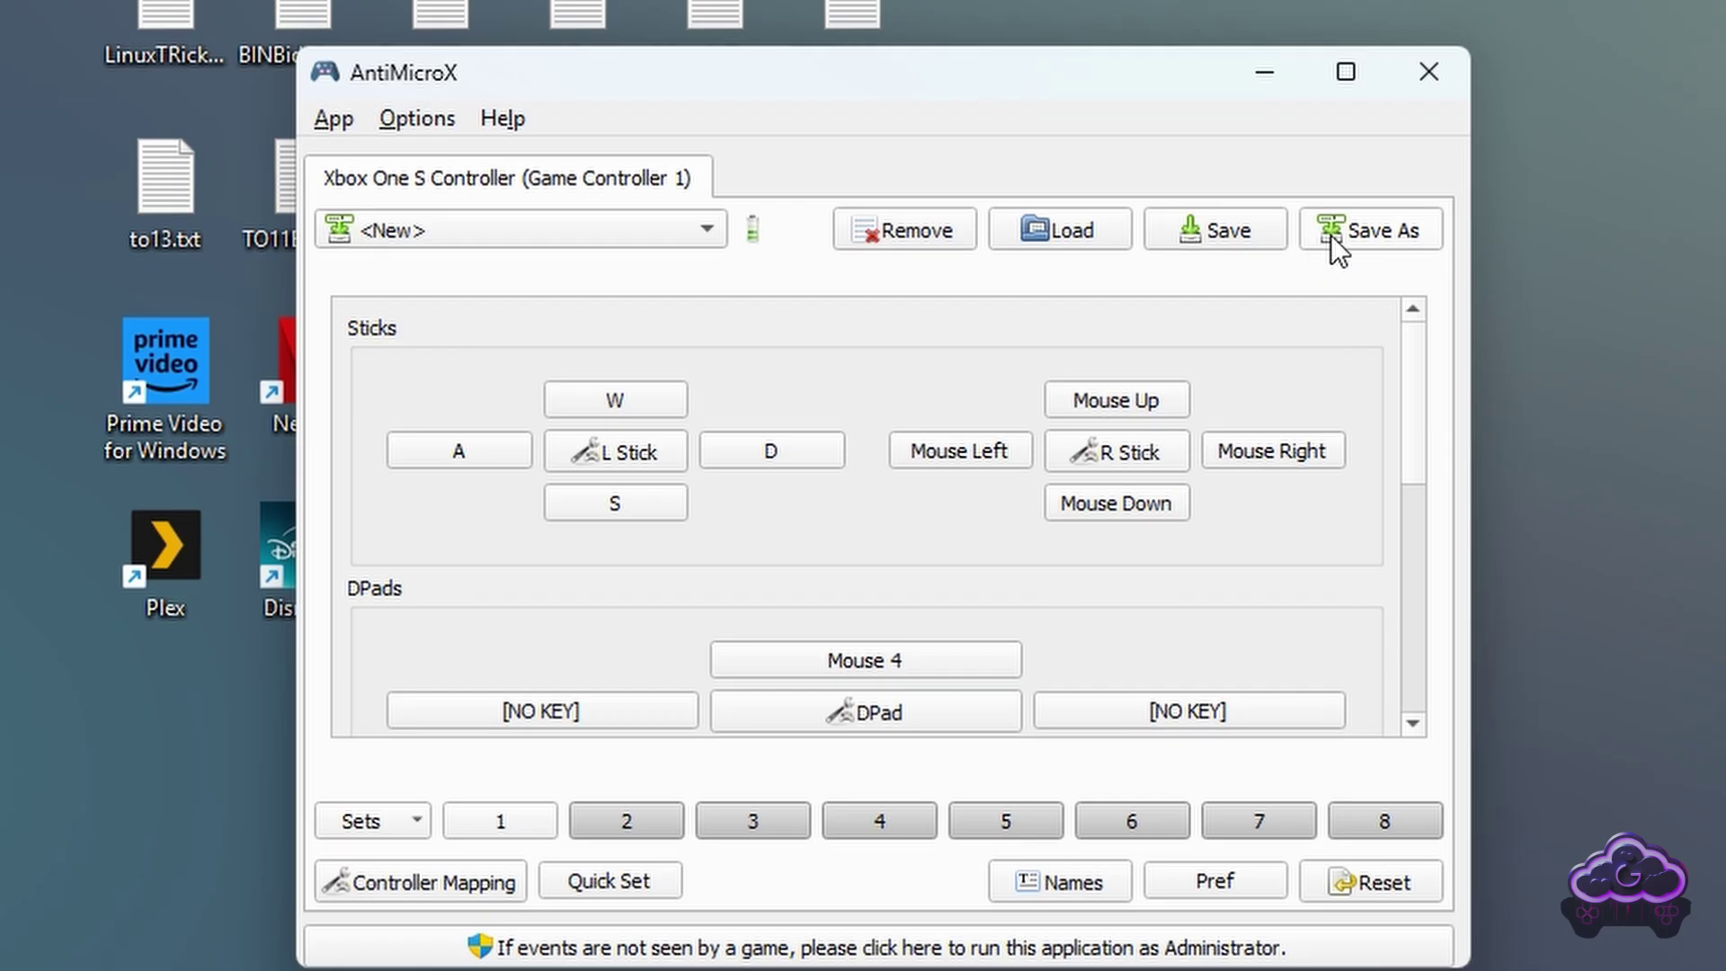
Step: Create a Documents\AntiMicroX folder and save the mapping there as the InvisibleInc profile
left_click(1330, 235)
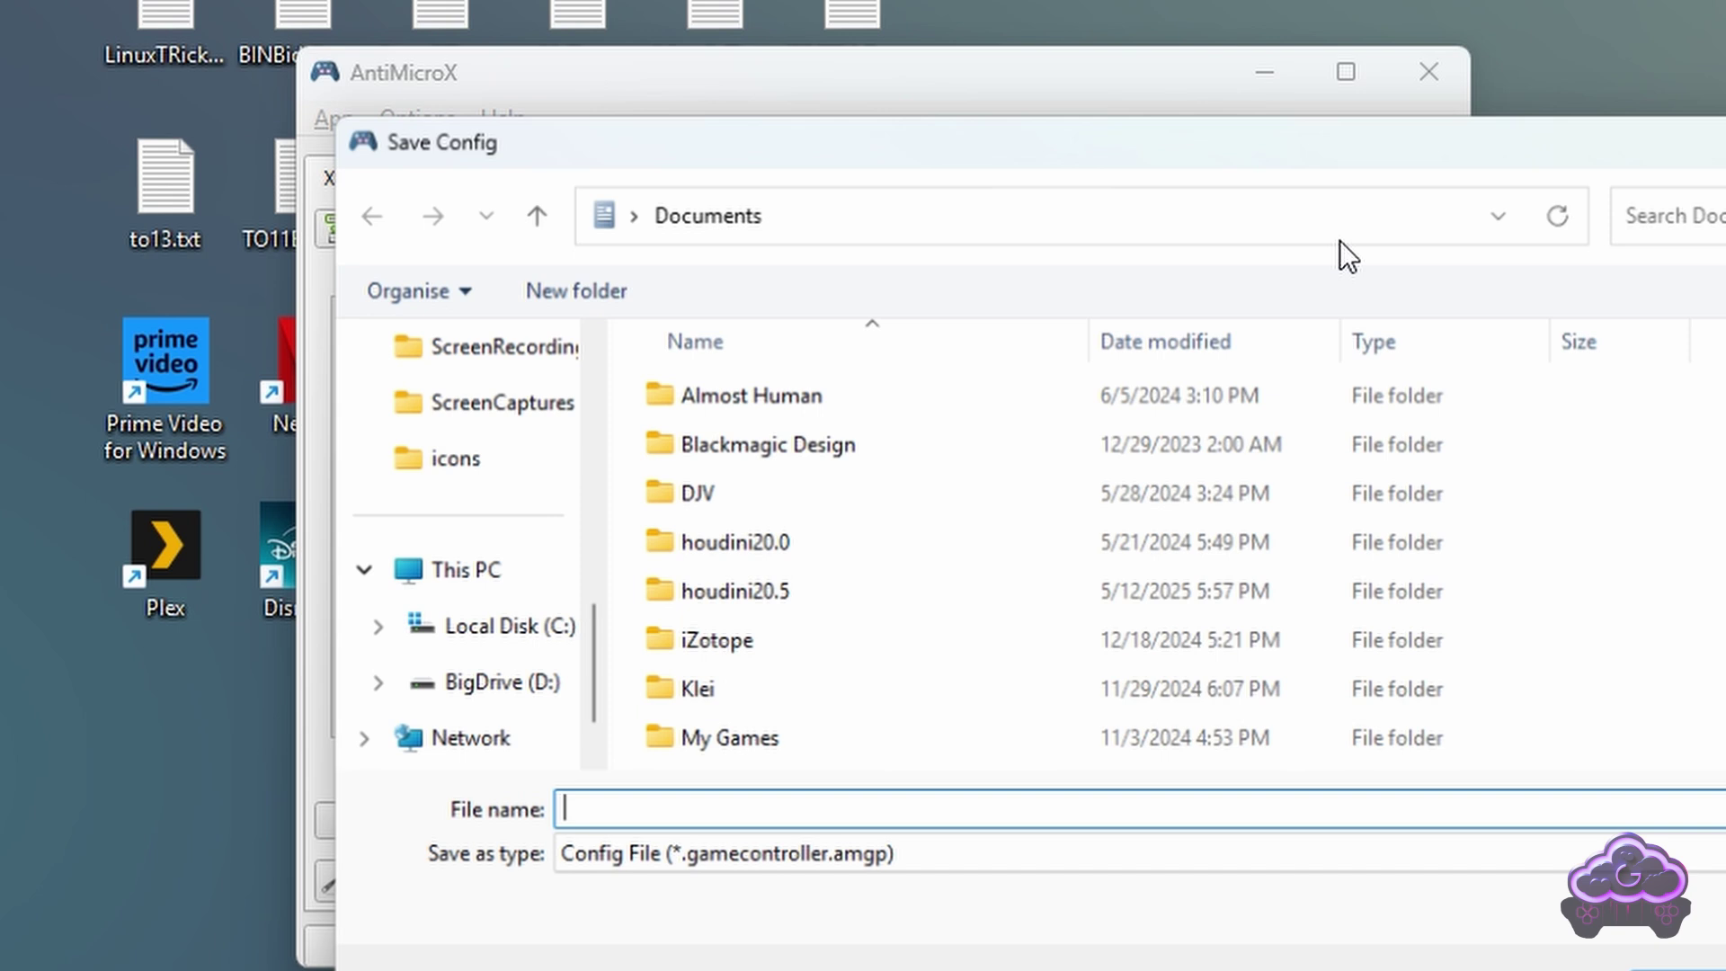
key("ctrl+shift+n")
type("AndtiM")
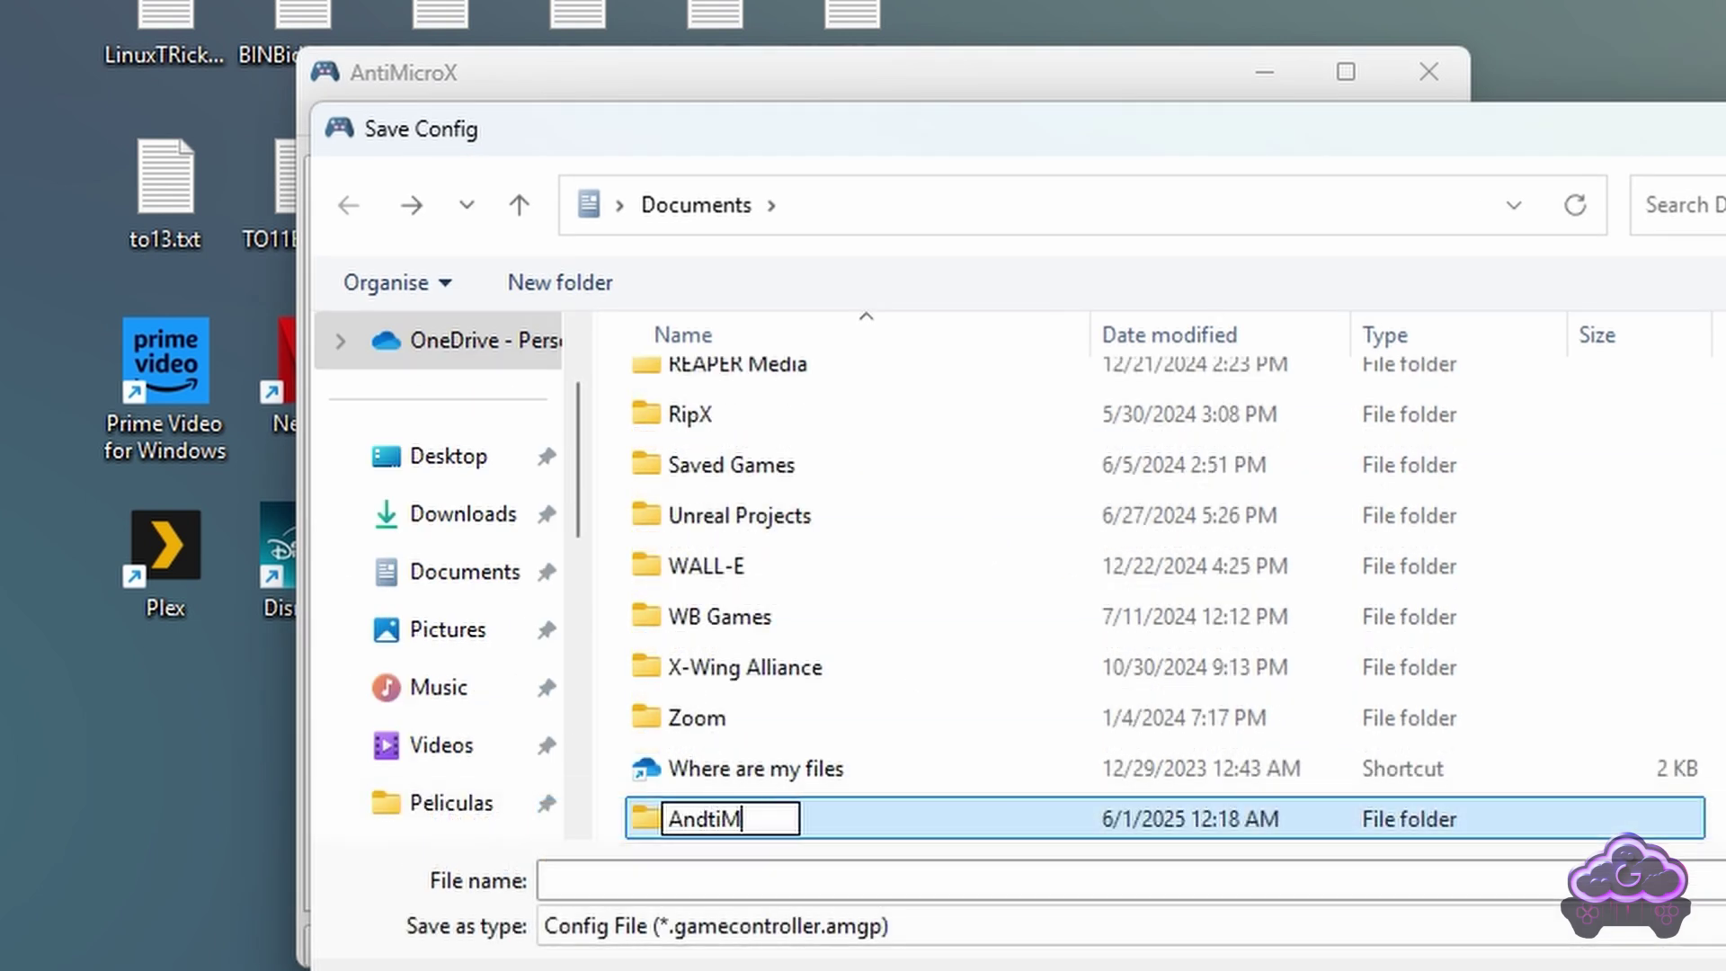
key("BackSpace")
key("BackSpace")
key("BackSpace")
key("BackSpace")
type("iMicroX")
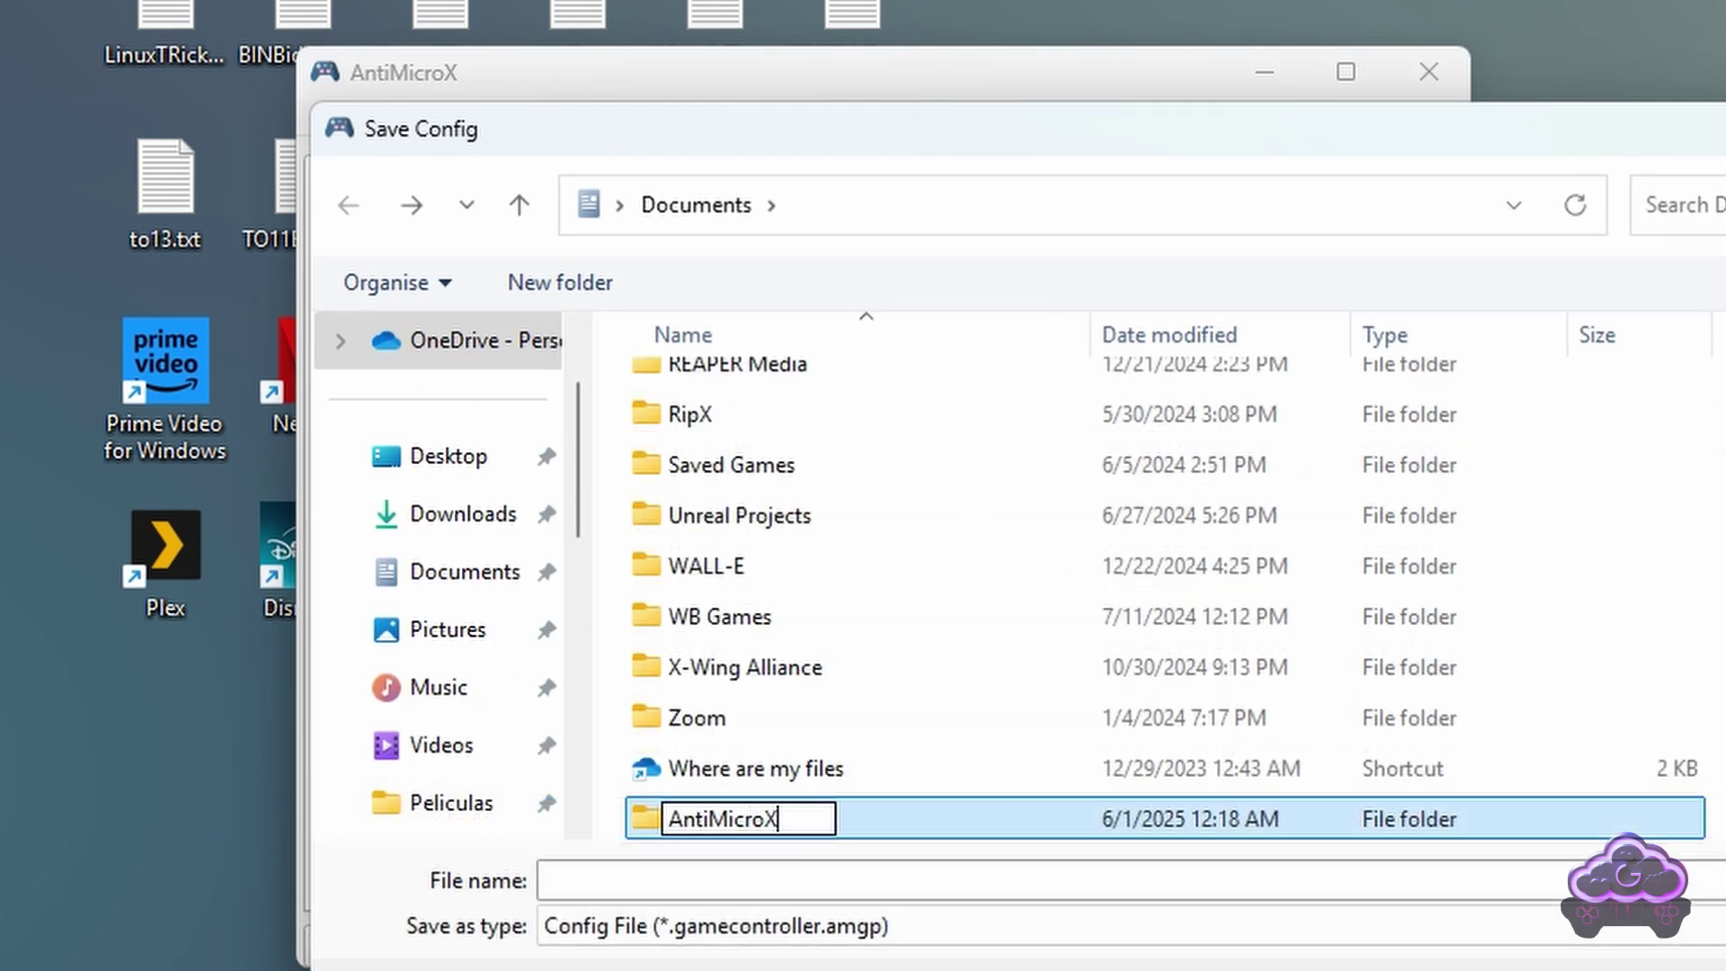
key("Return")
key("Return")
left_click(965, 877)
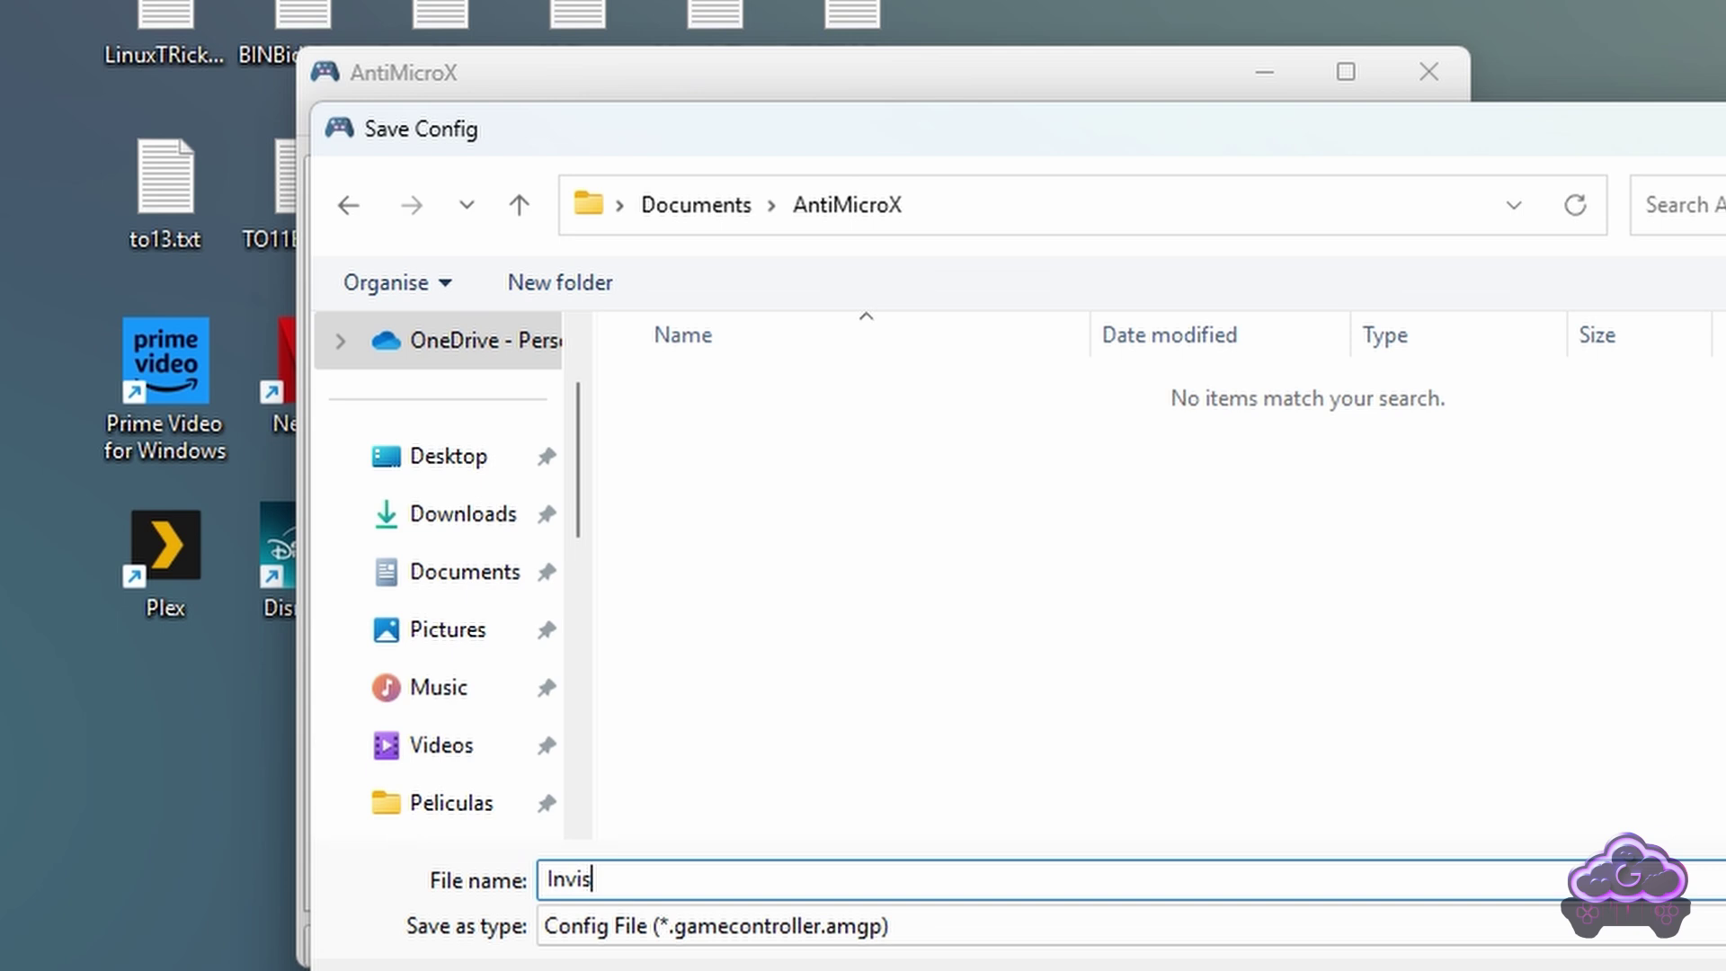
type("InvisibleInc")
key("Return")
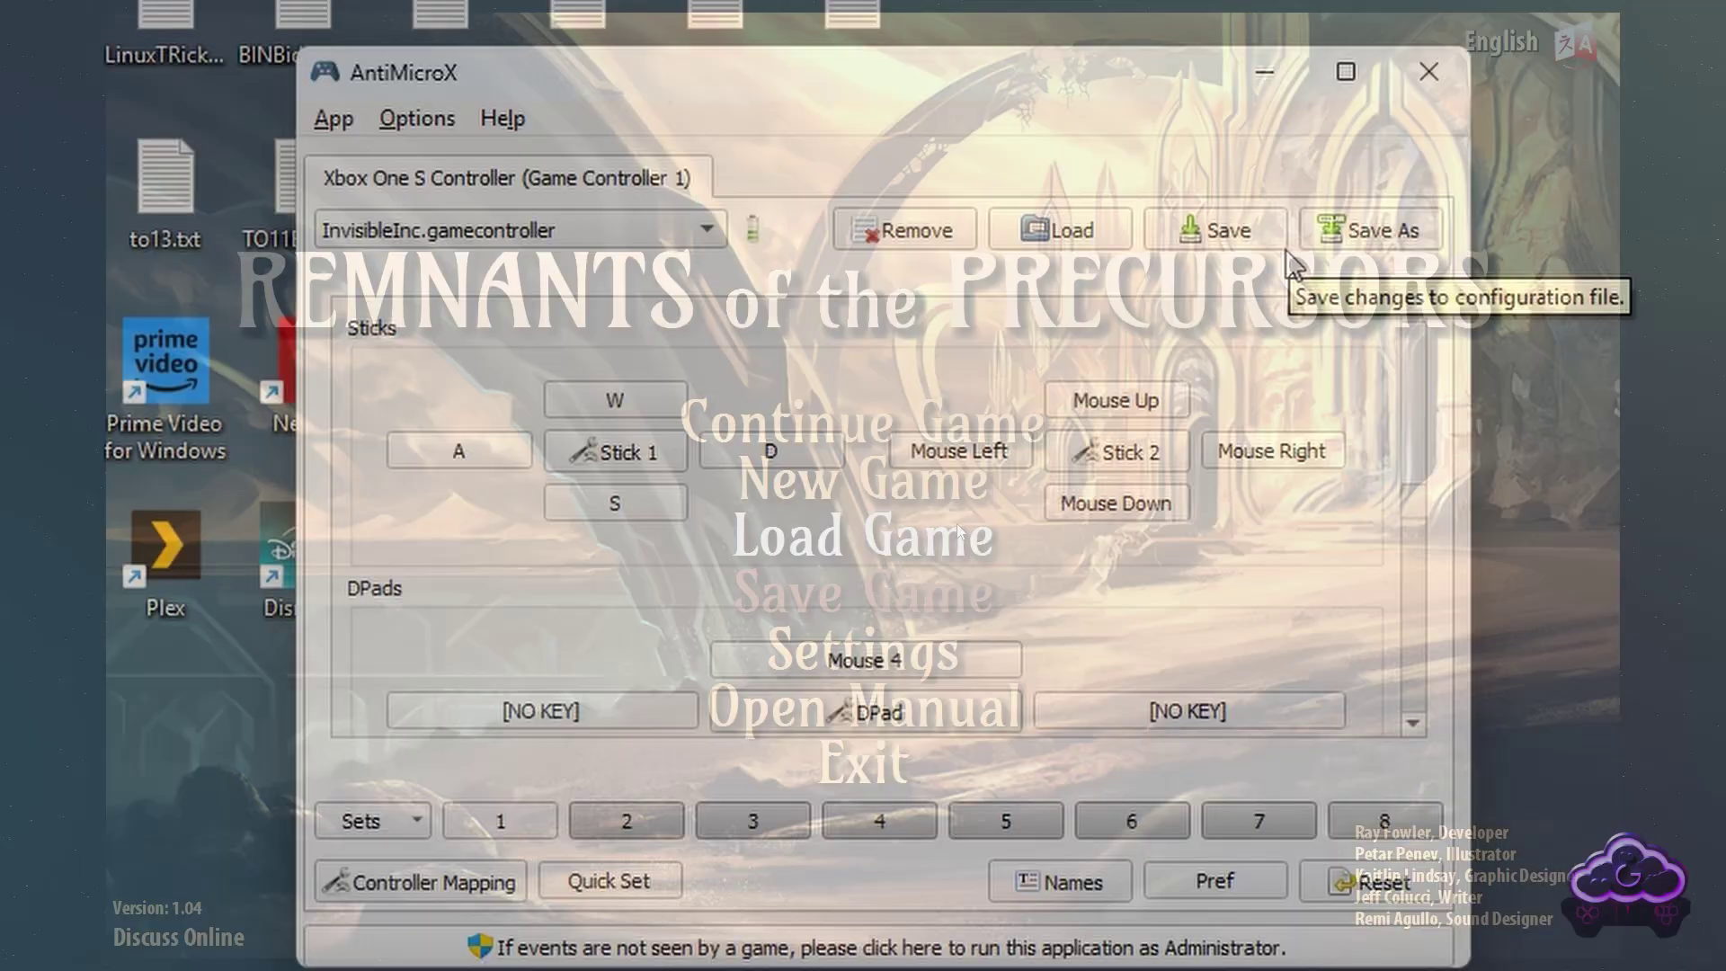
Step: Exit ship design to the galaxy map, recentre the home systems, and select the Altairi fleet at Togashi
left_click(828, 649)
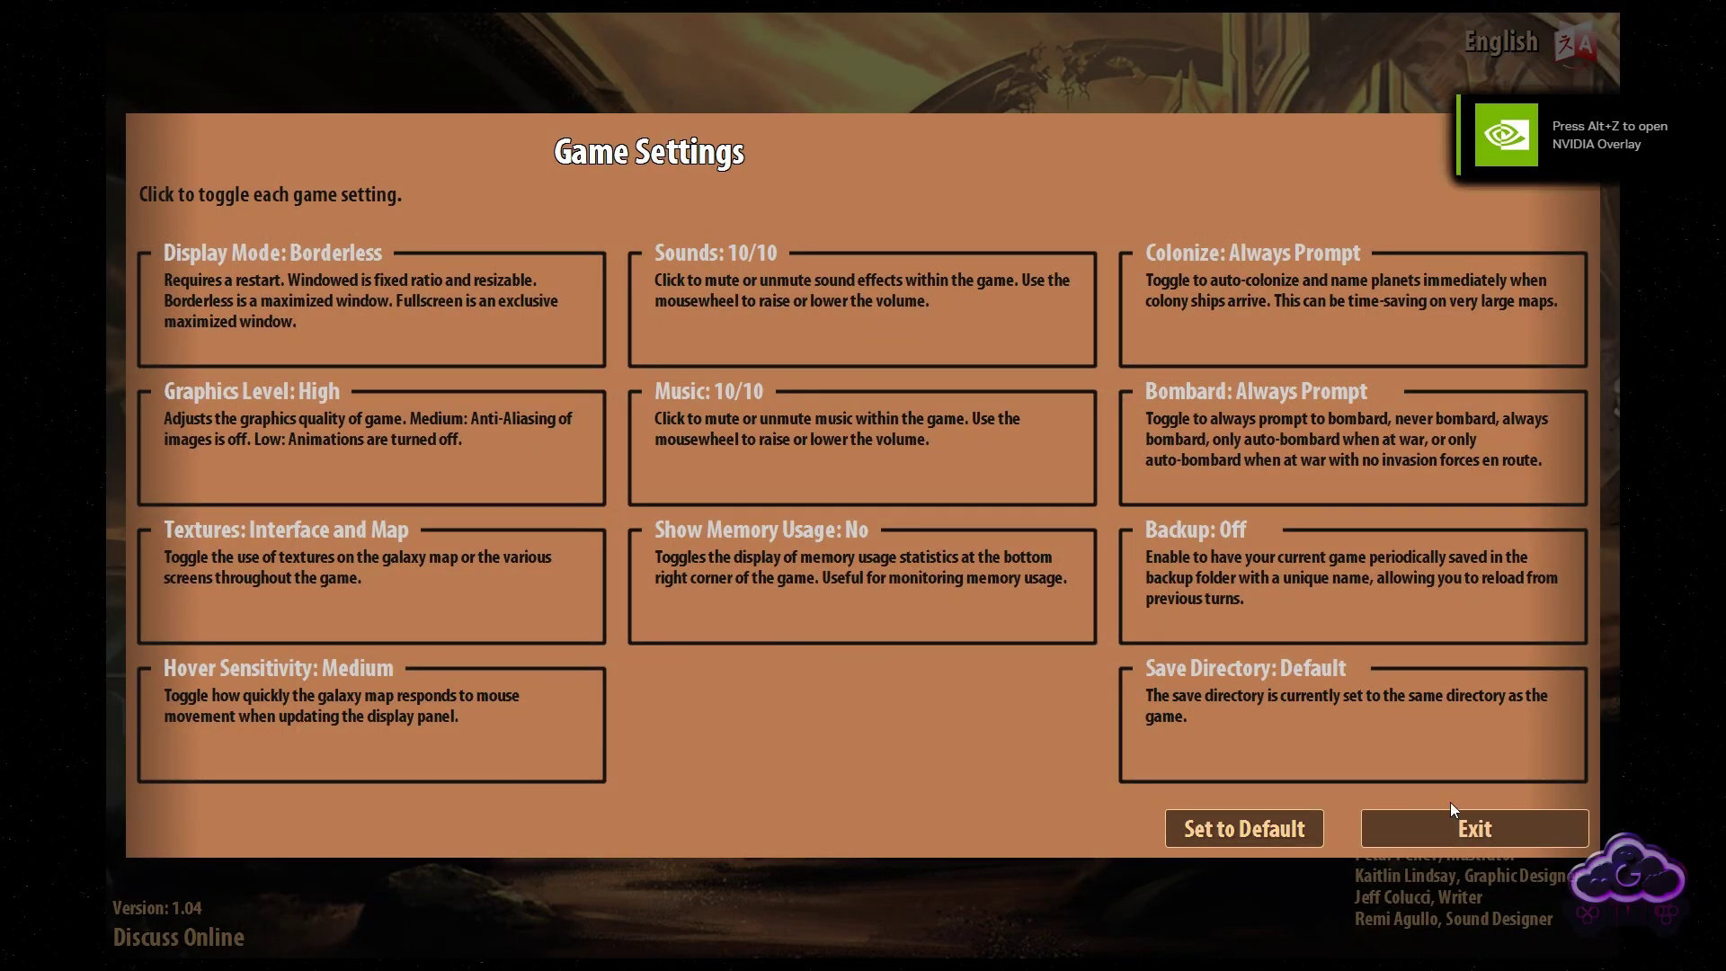
left_click(1457, 823)
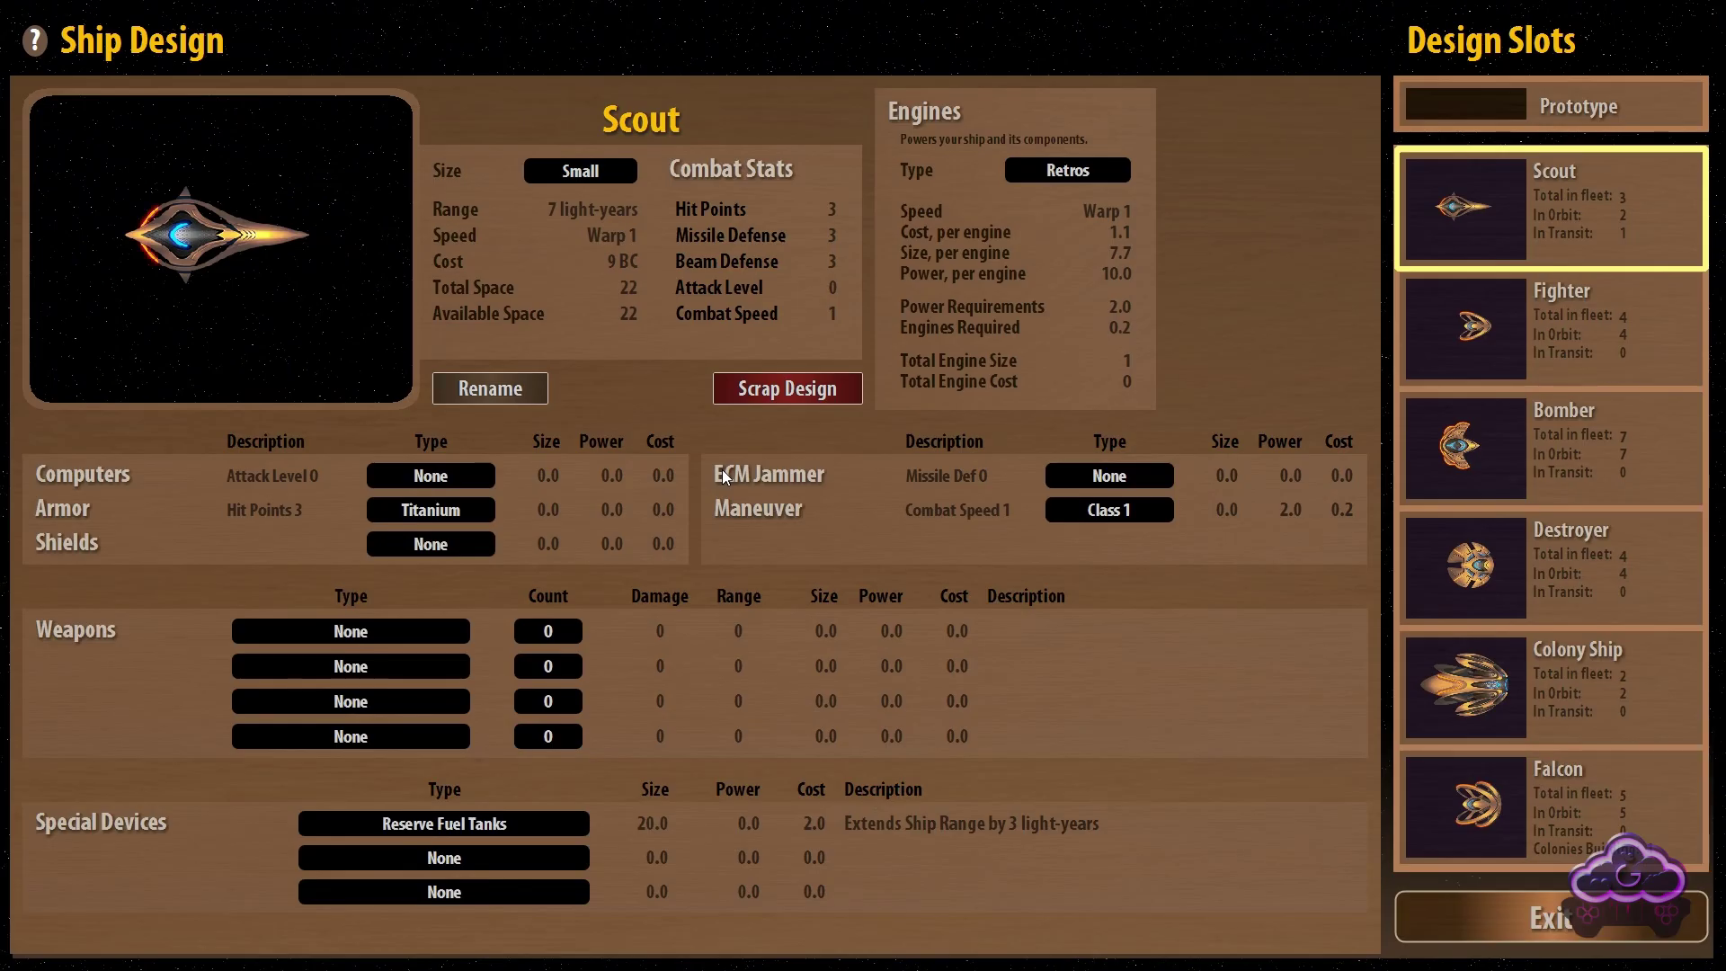
left_click(1551, 917)
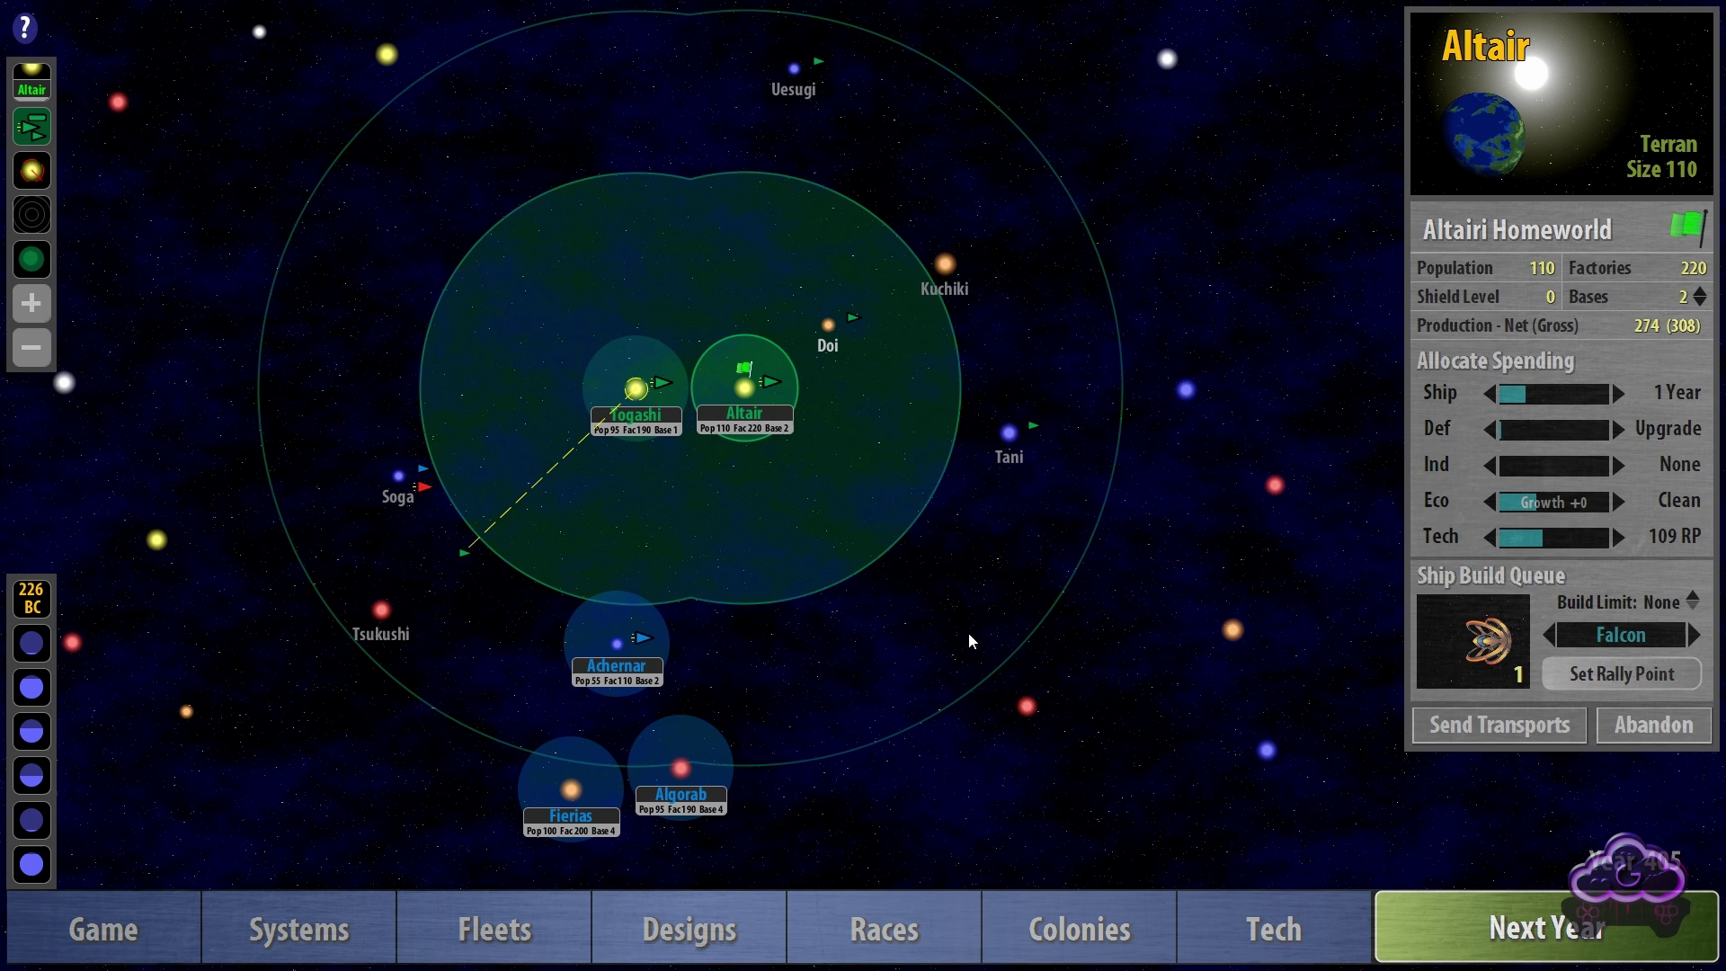
scroll(622, 461, "down", 3)
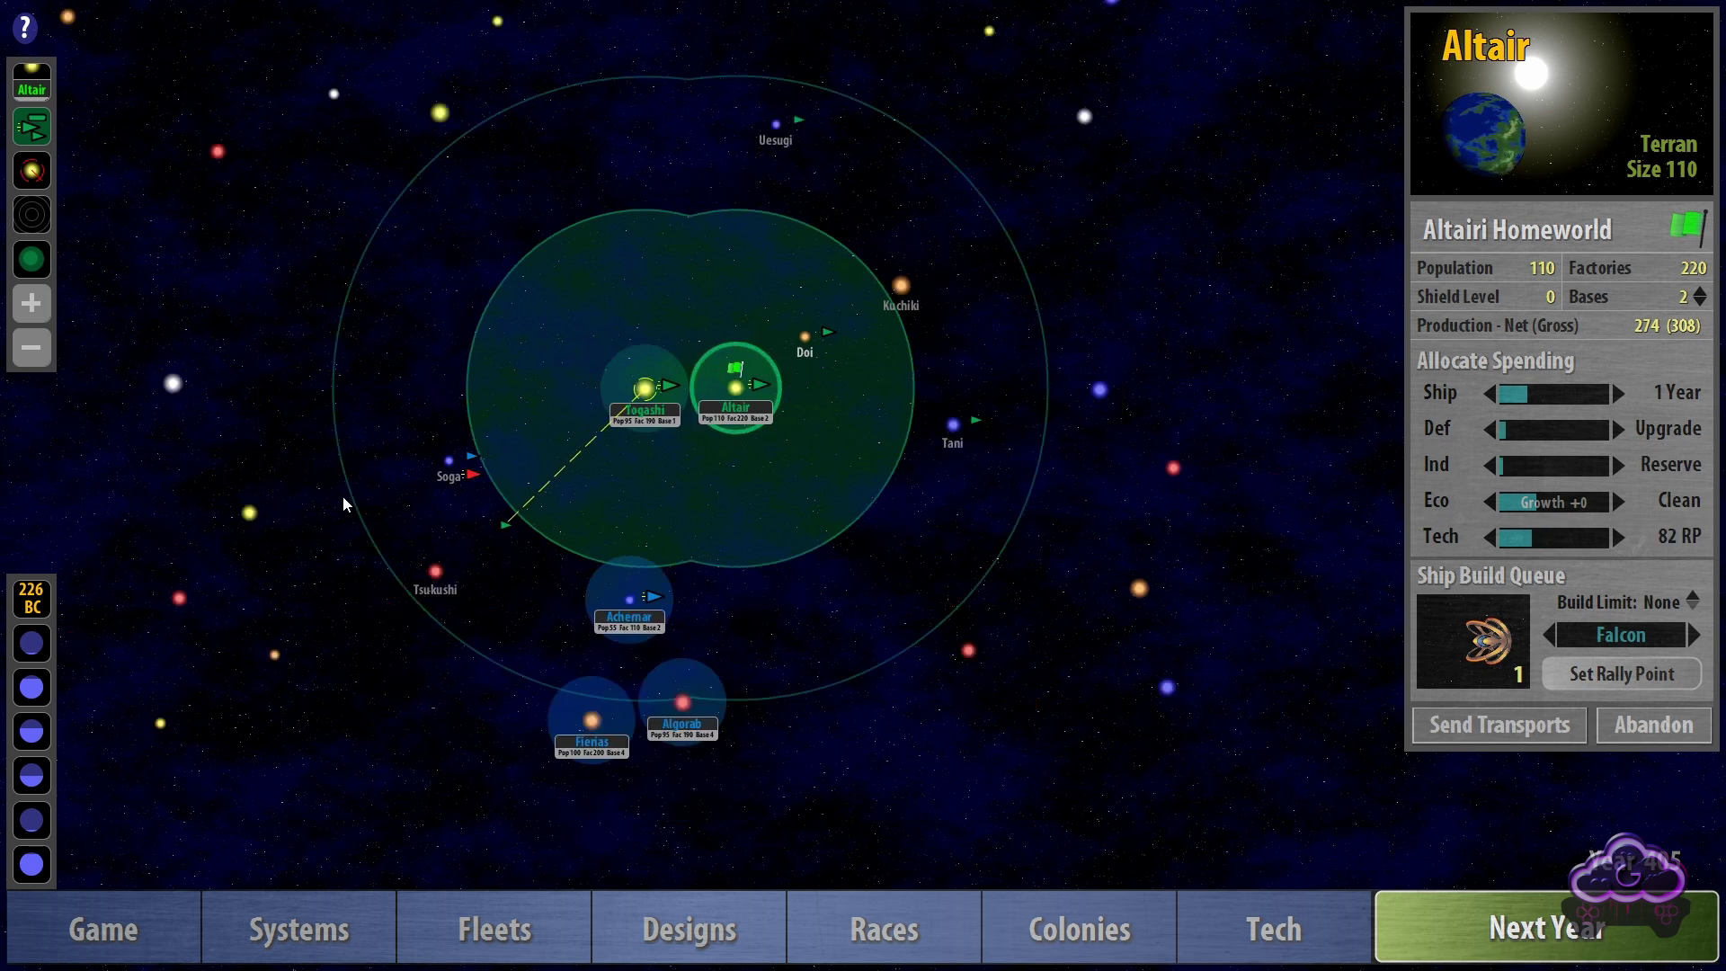
left_click_drag(622, 461, 770, 551)
left_click(712, 441)
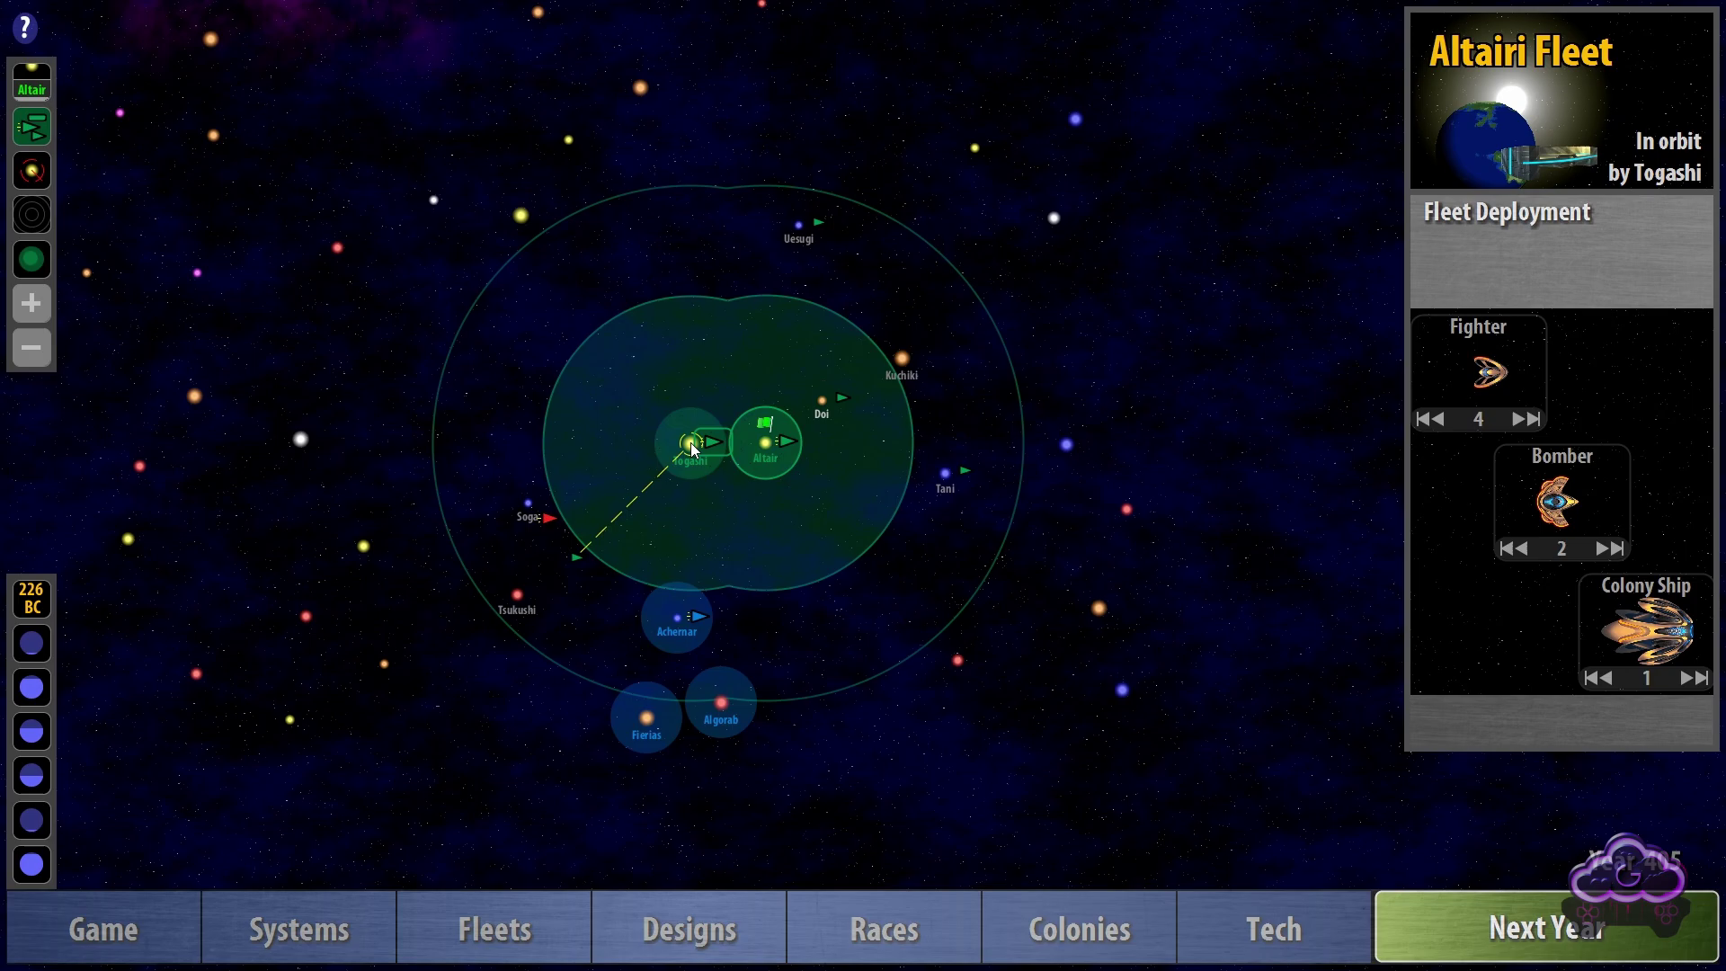
left_click(1295, 929)
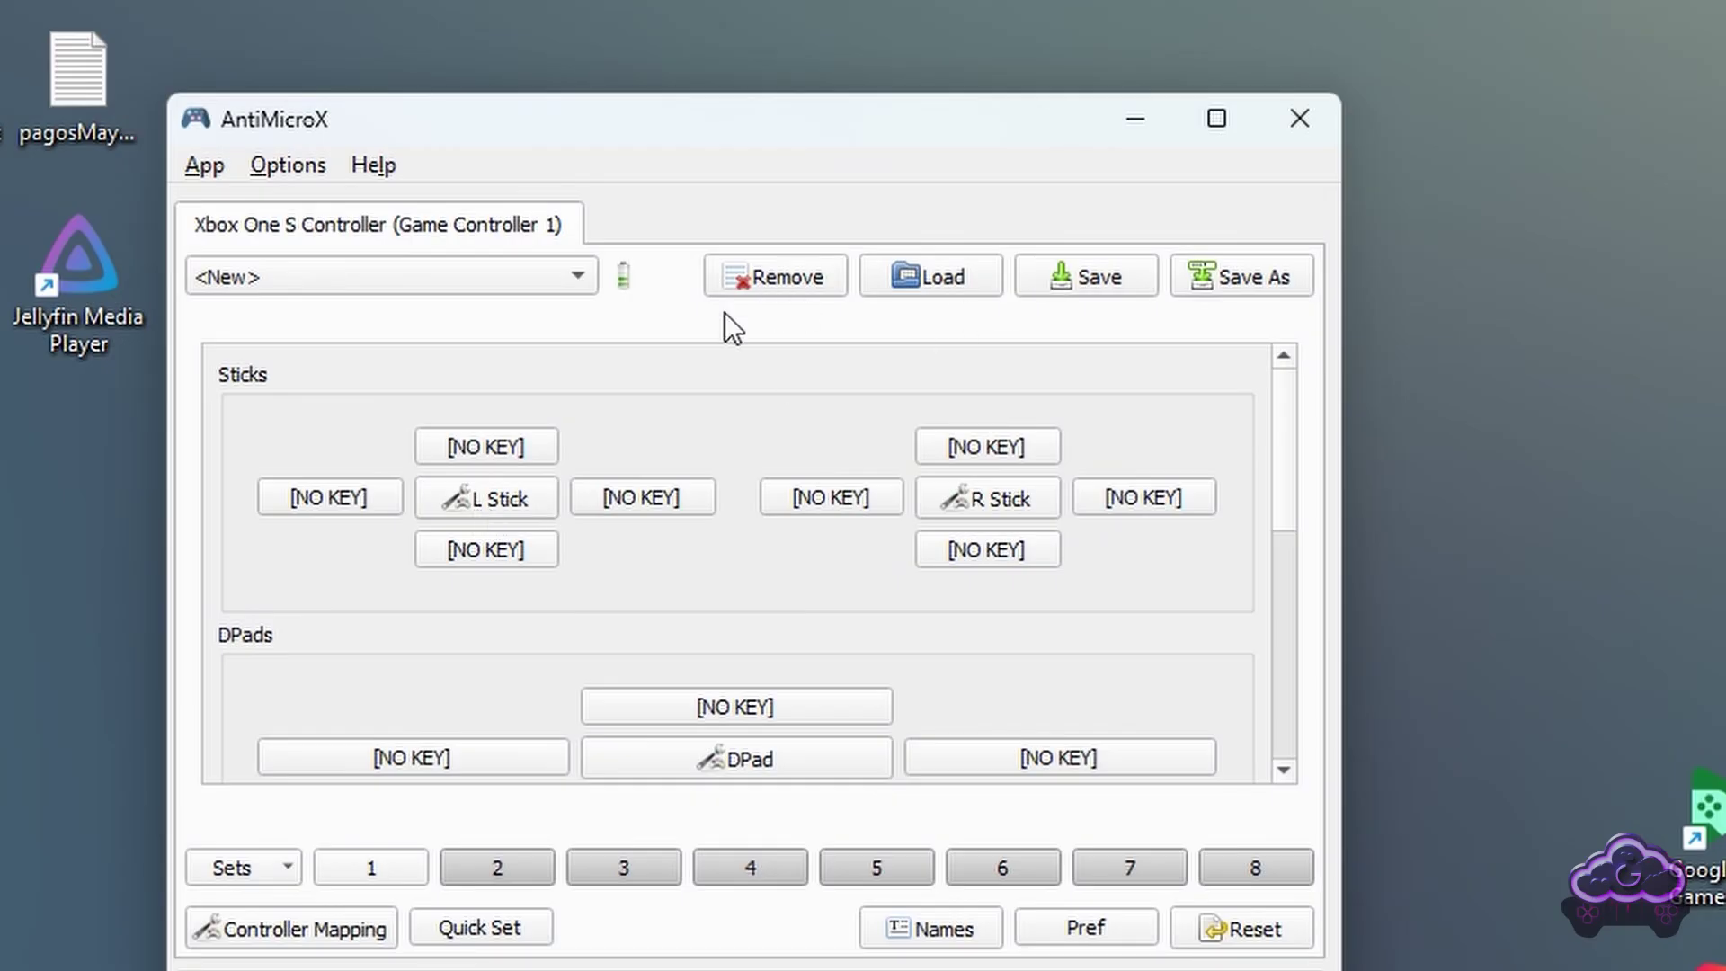
Step: Set the left stick preset to Mouse (Normal)
left_click(539, 281)
left_click(512, 505)
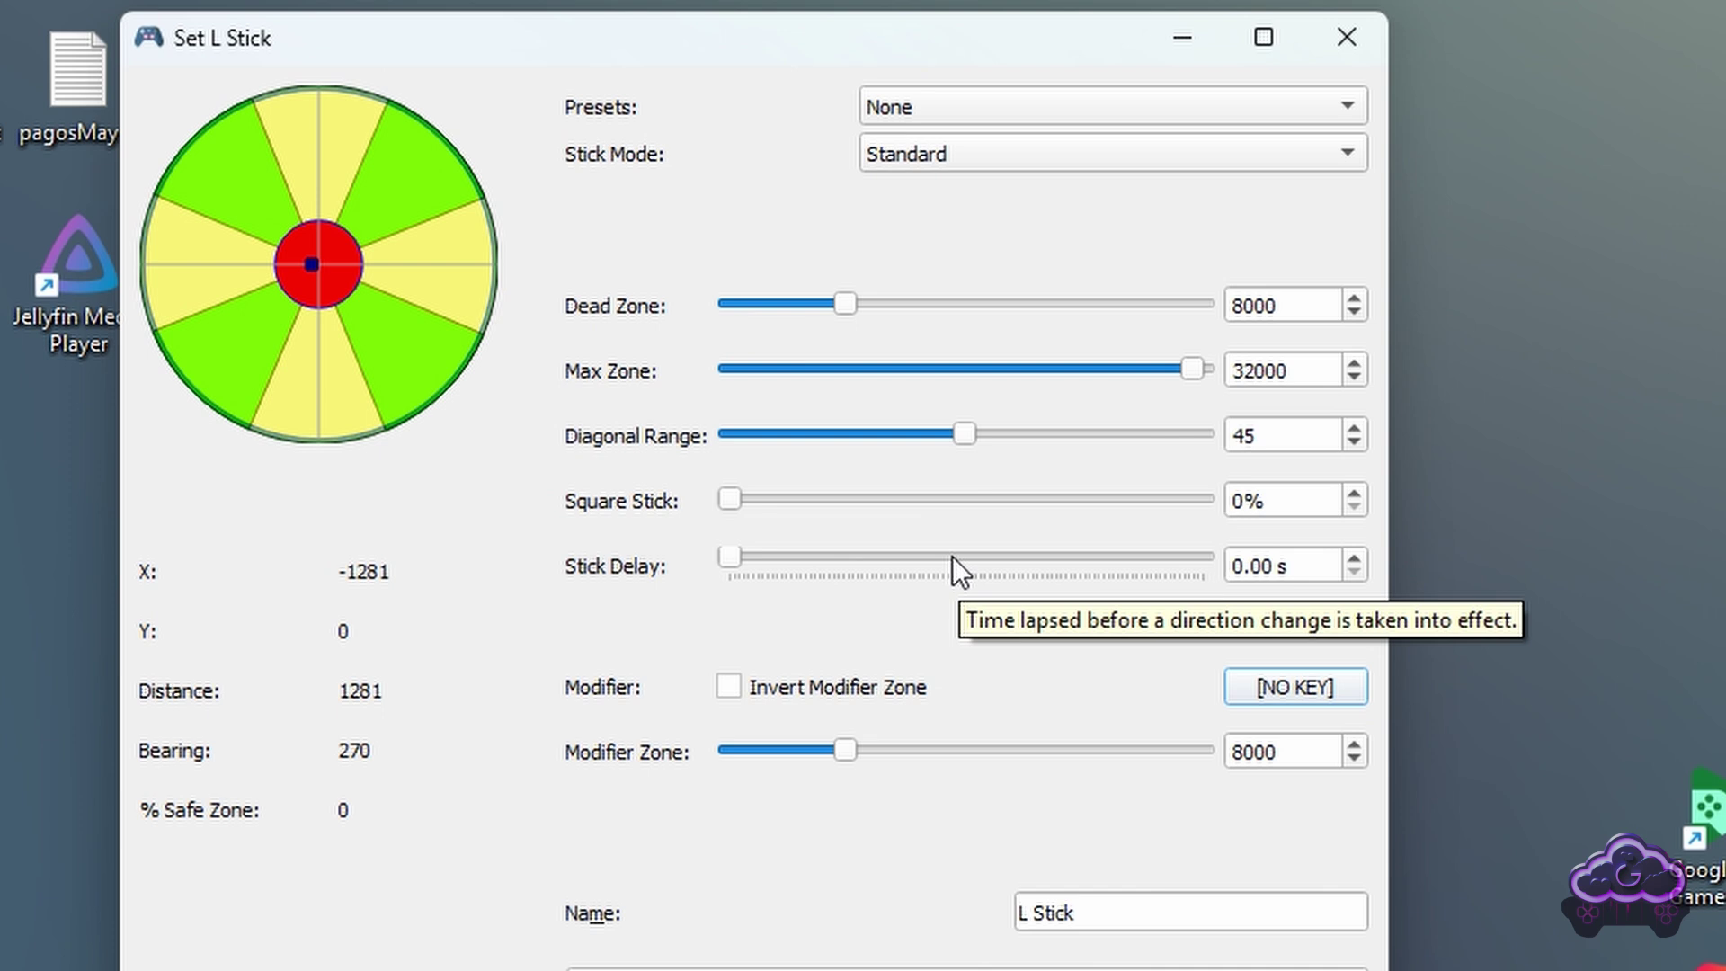
left_click(967, 111)
left_click(968, 111)
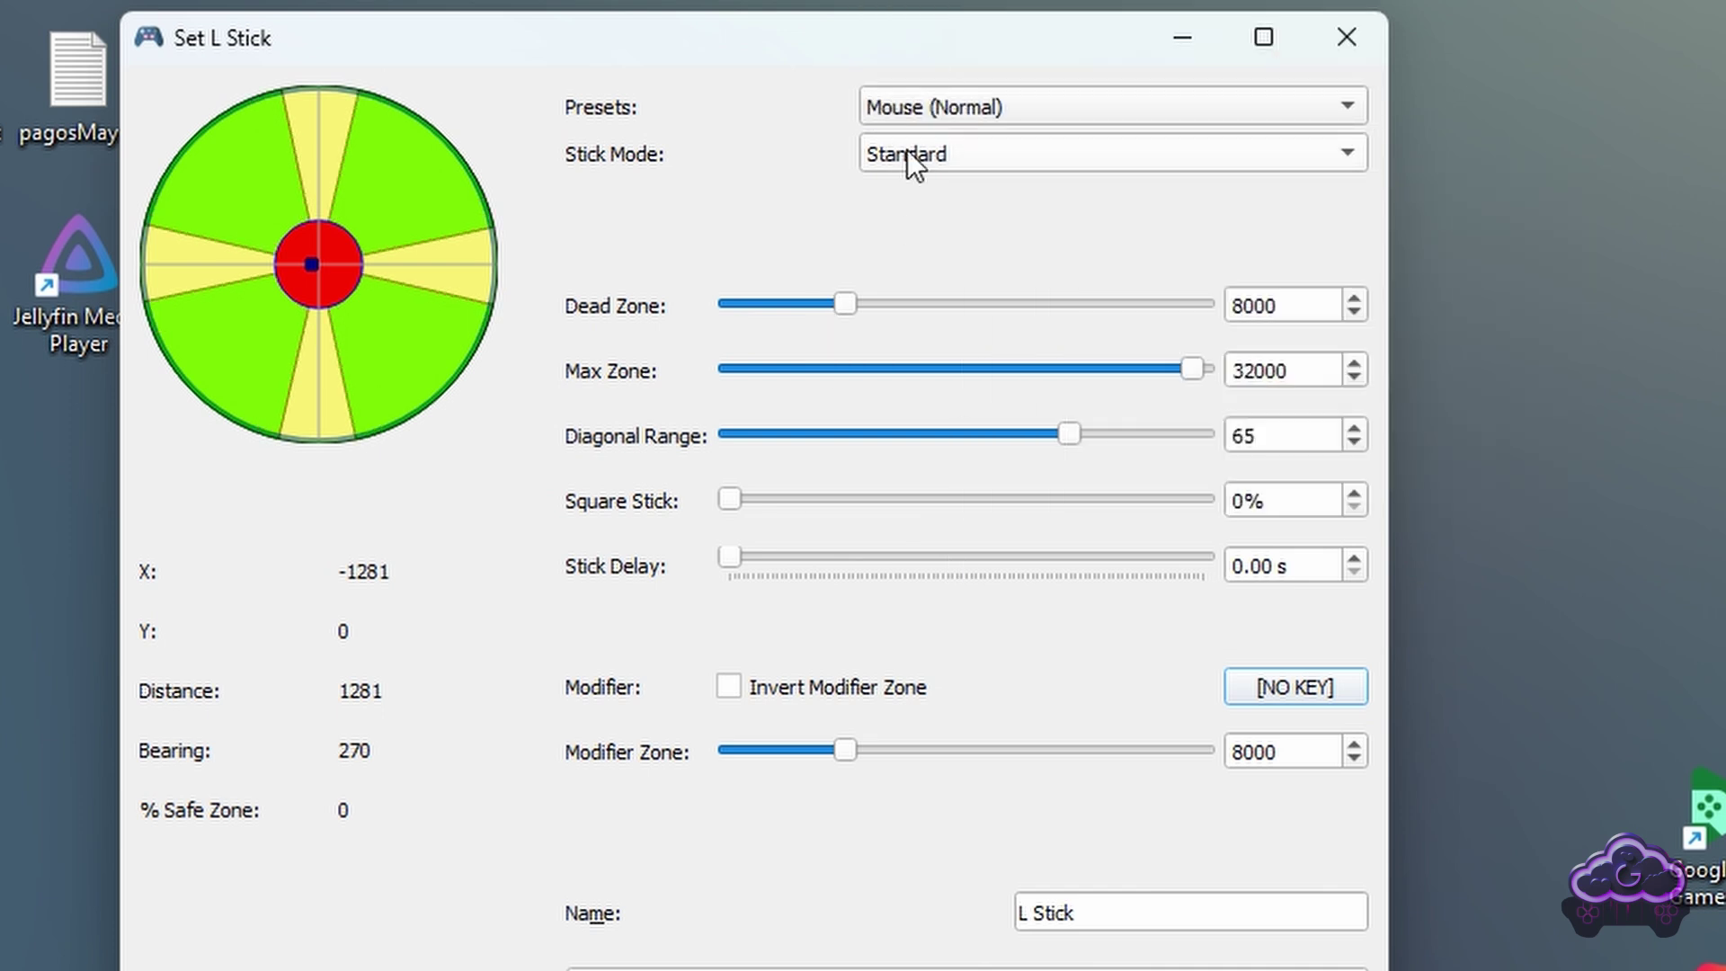
left_click(1061, 160)
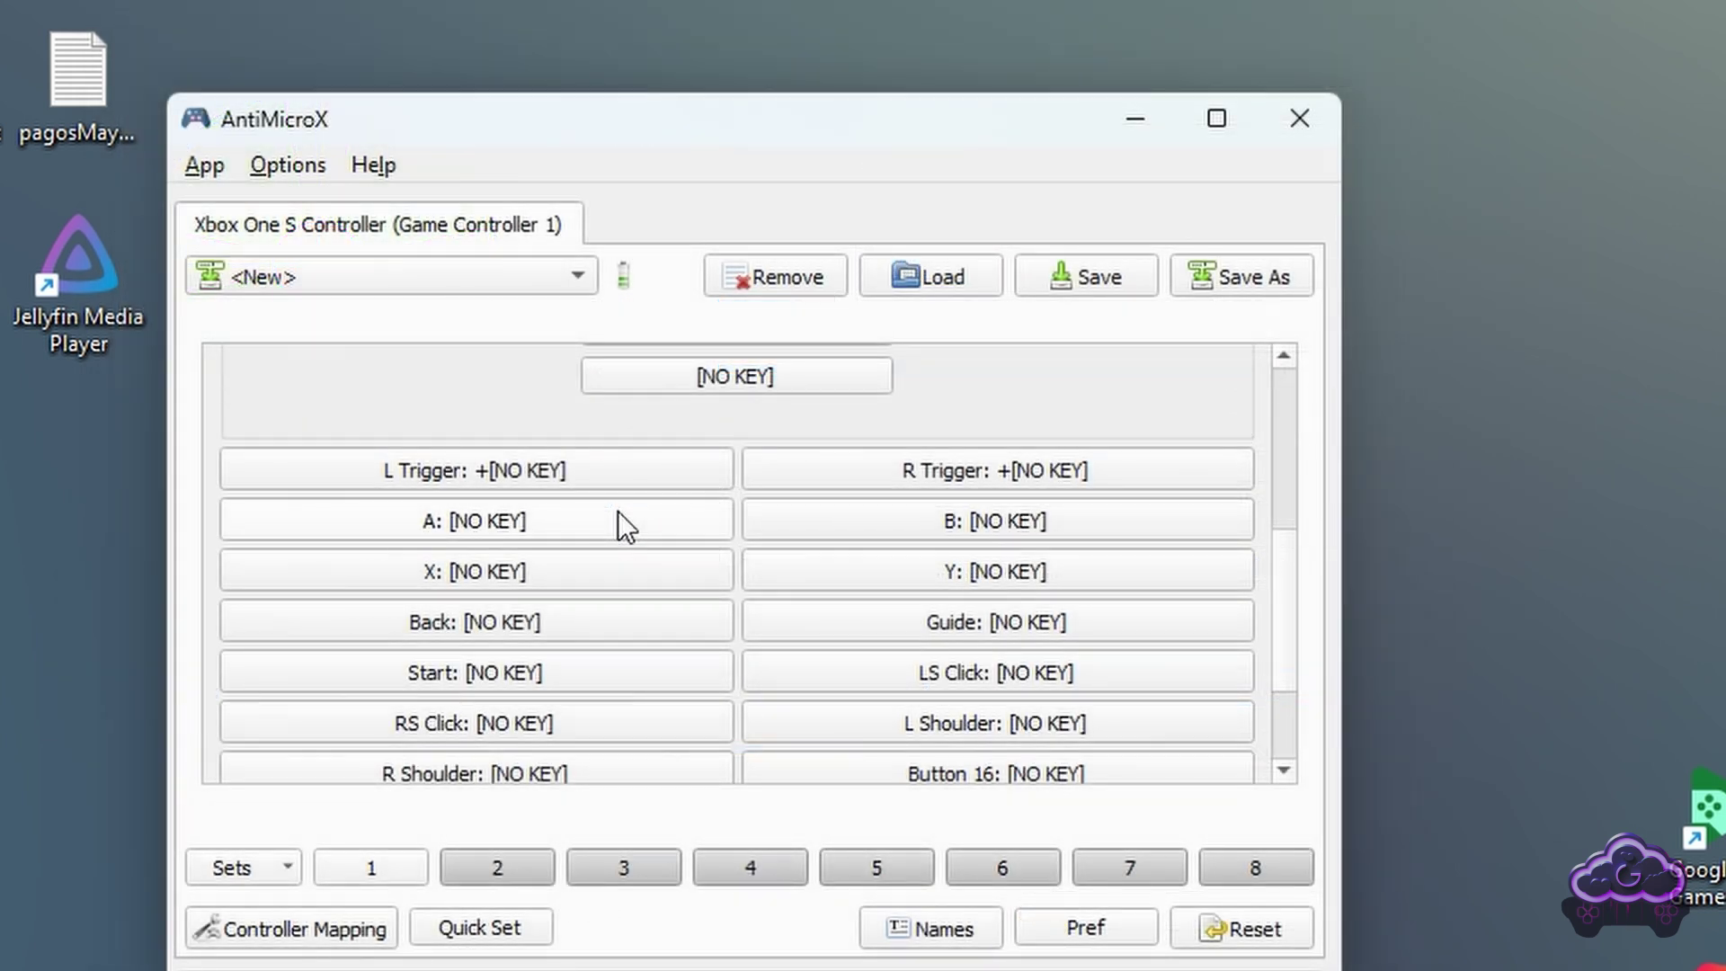
Step: Map the A button to the left mouse button and B to the right mouse button
left_click(618, 511)
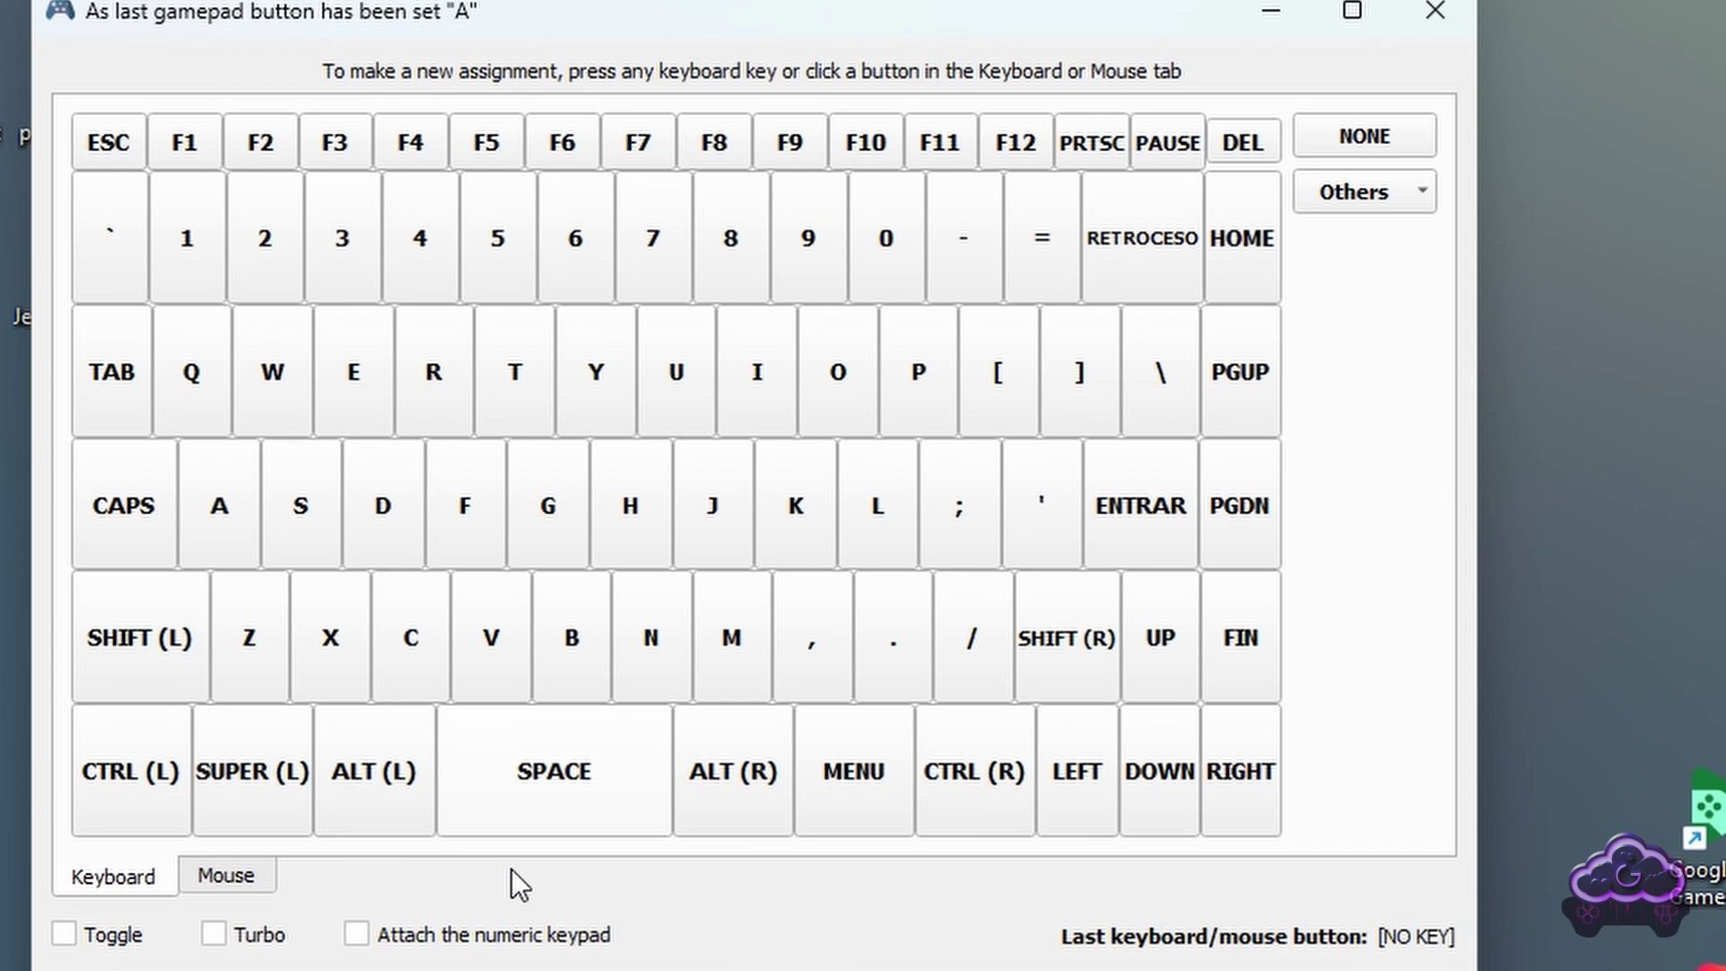
left_click(225, 872)
left_click(334, 334)
left_click(782, 514)
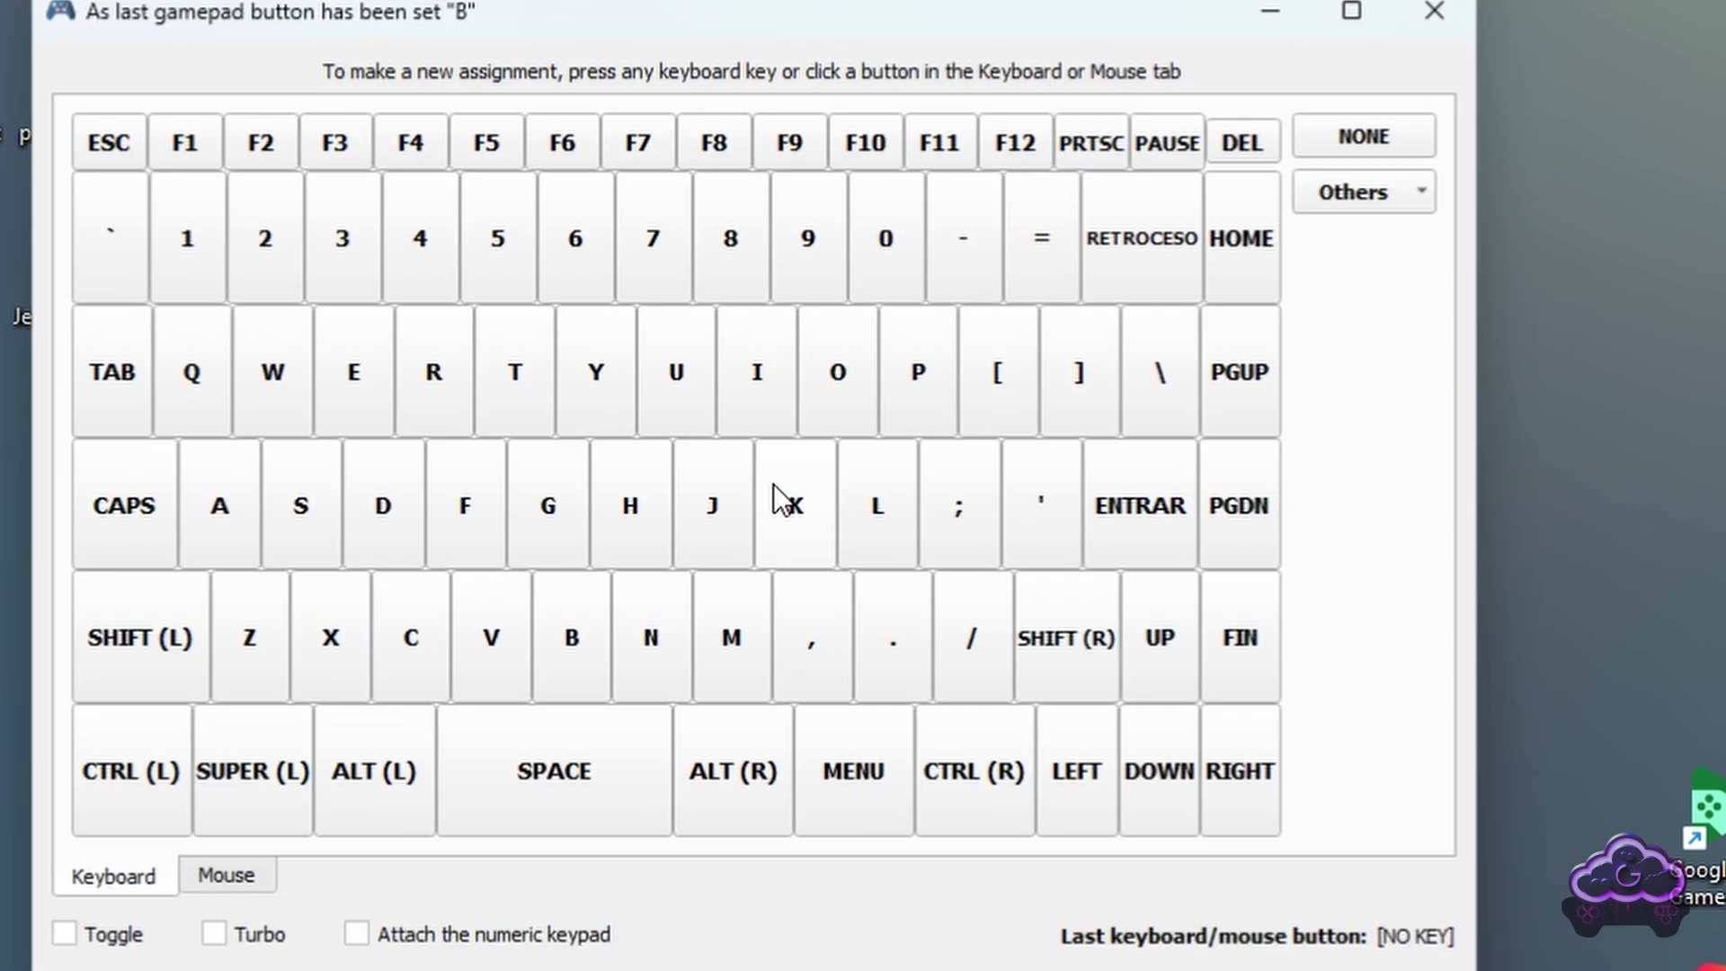
left_click(228, 875)
left_click(681, 300)
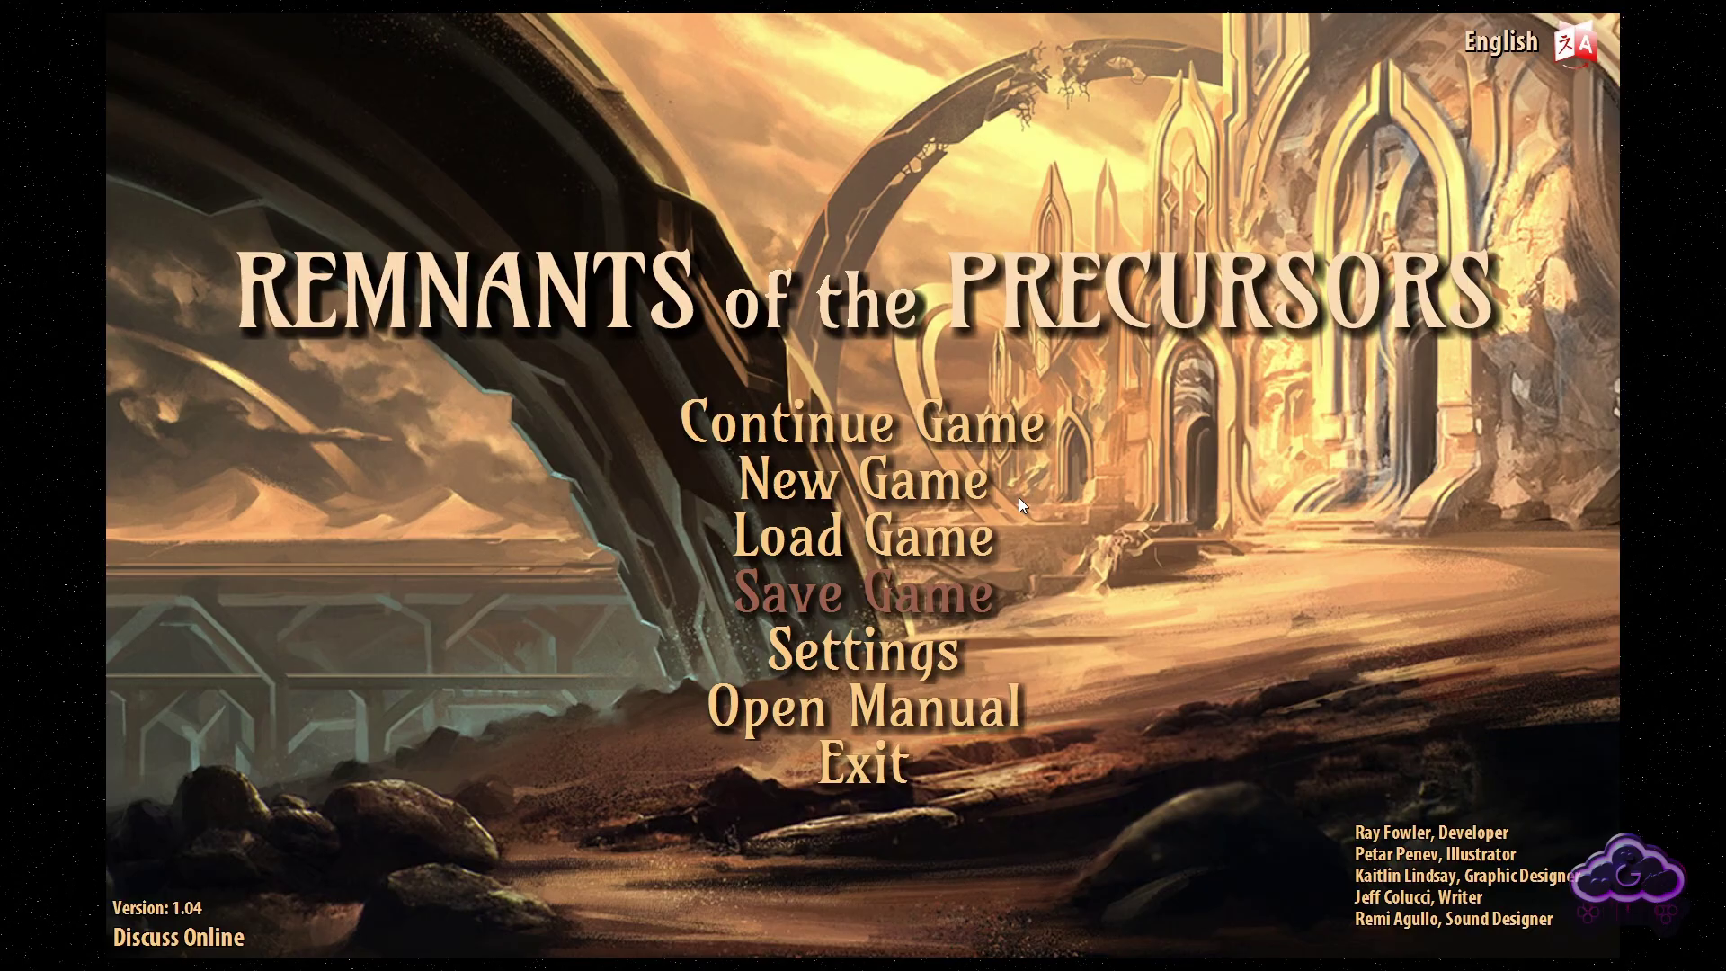
Step: Continue the saved game and plot the Altairi fleet's route to Togashi
left_click(984, 425)
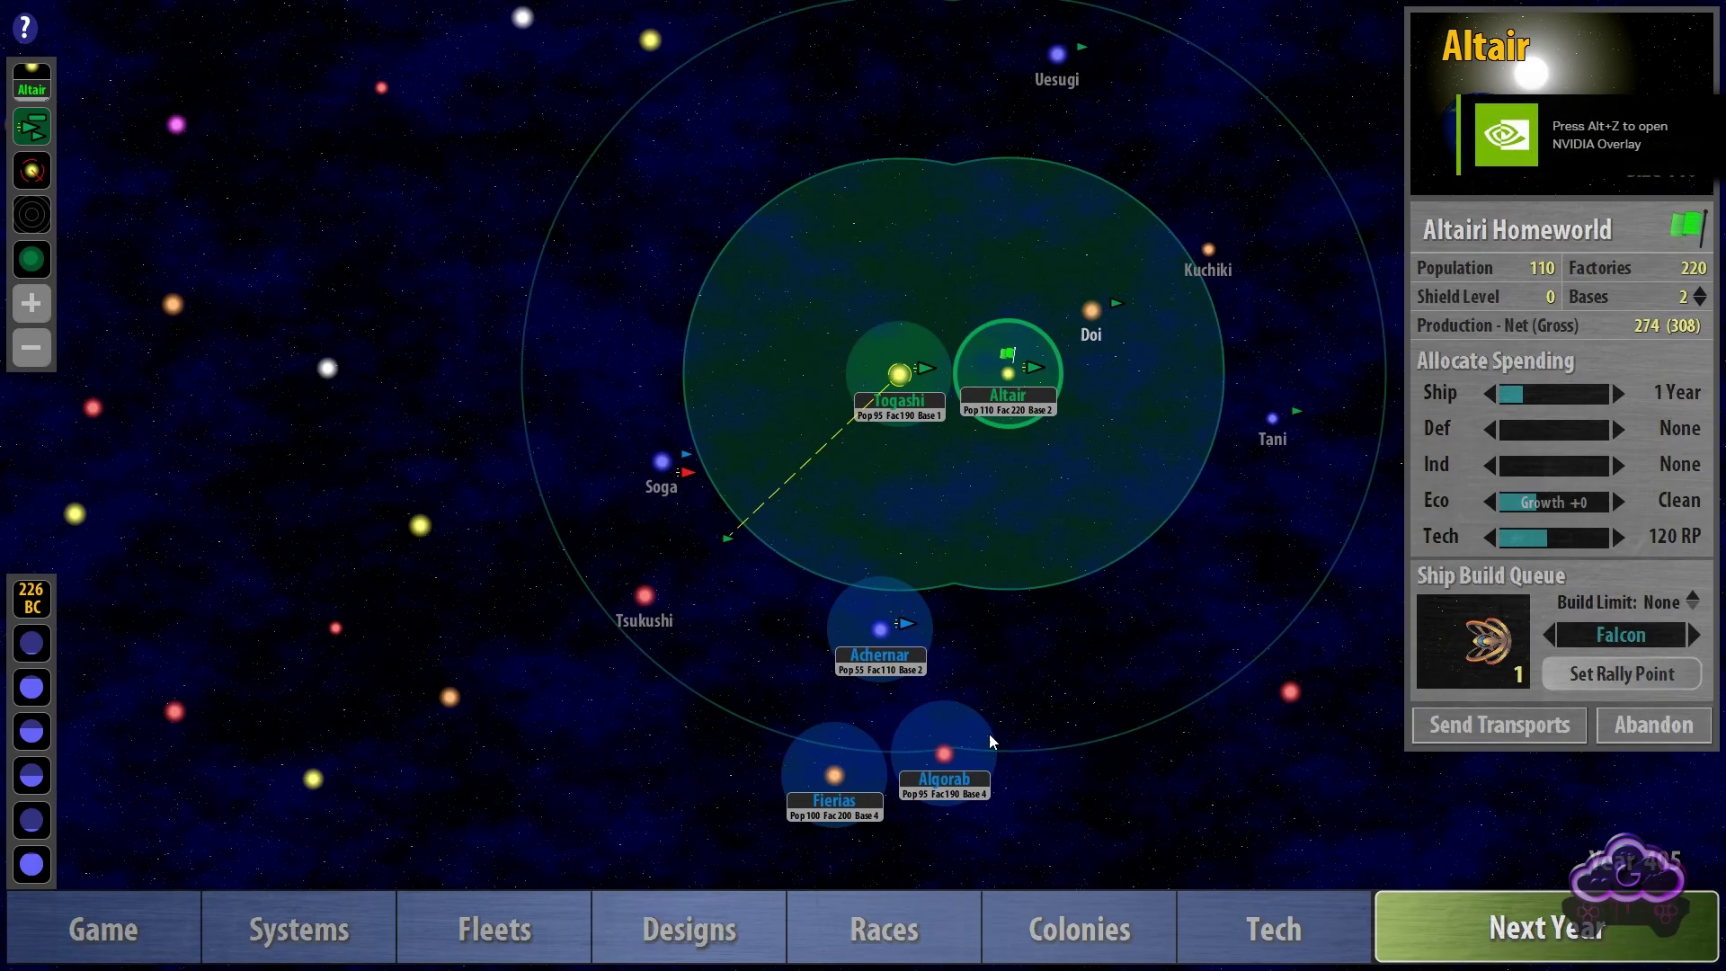
scroll(928, 591, "down", 3)
scroll(928, 592, "up", 4)
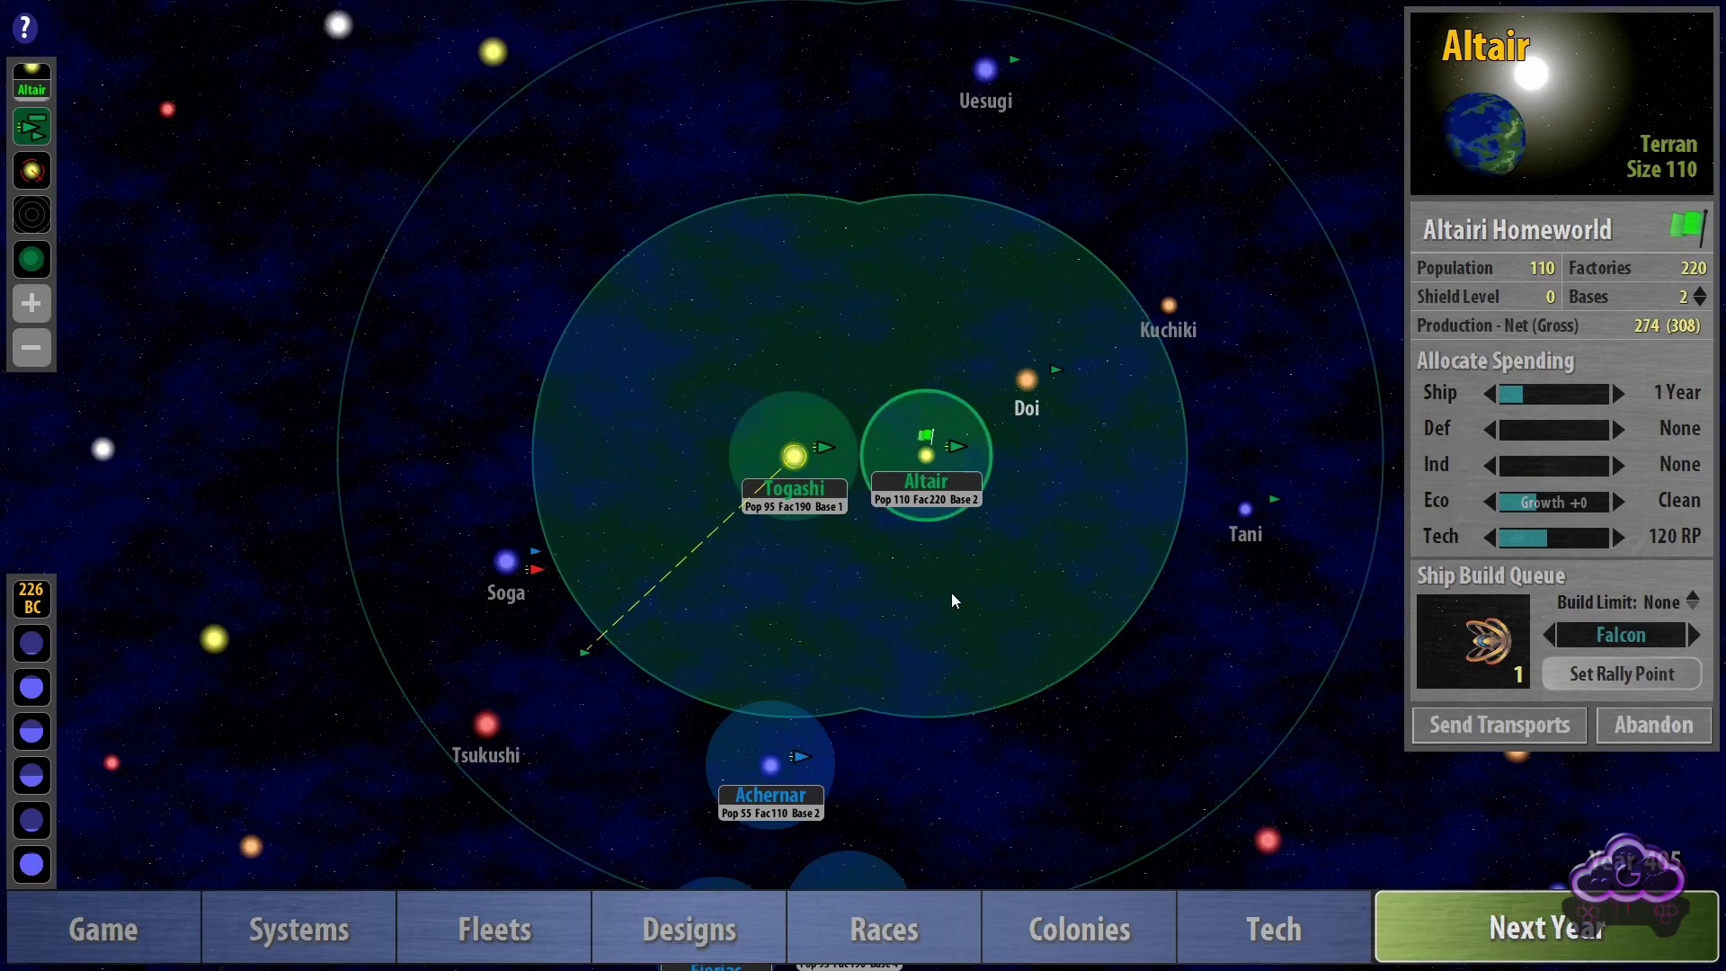
left_click_drag(954, 600, 766, 550)
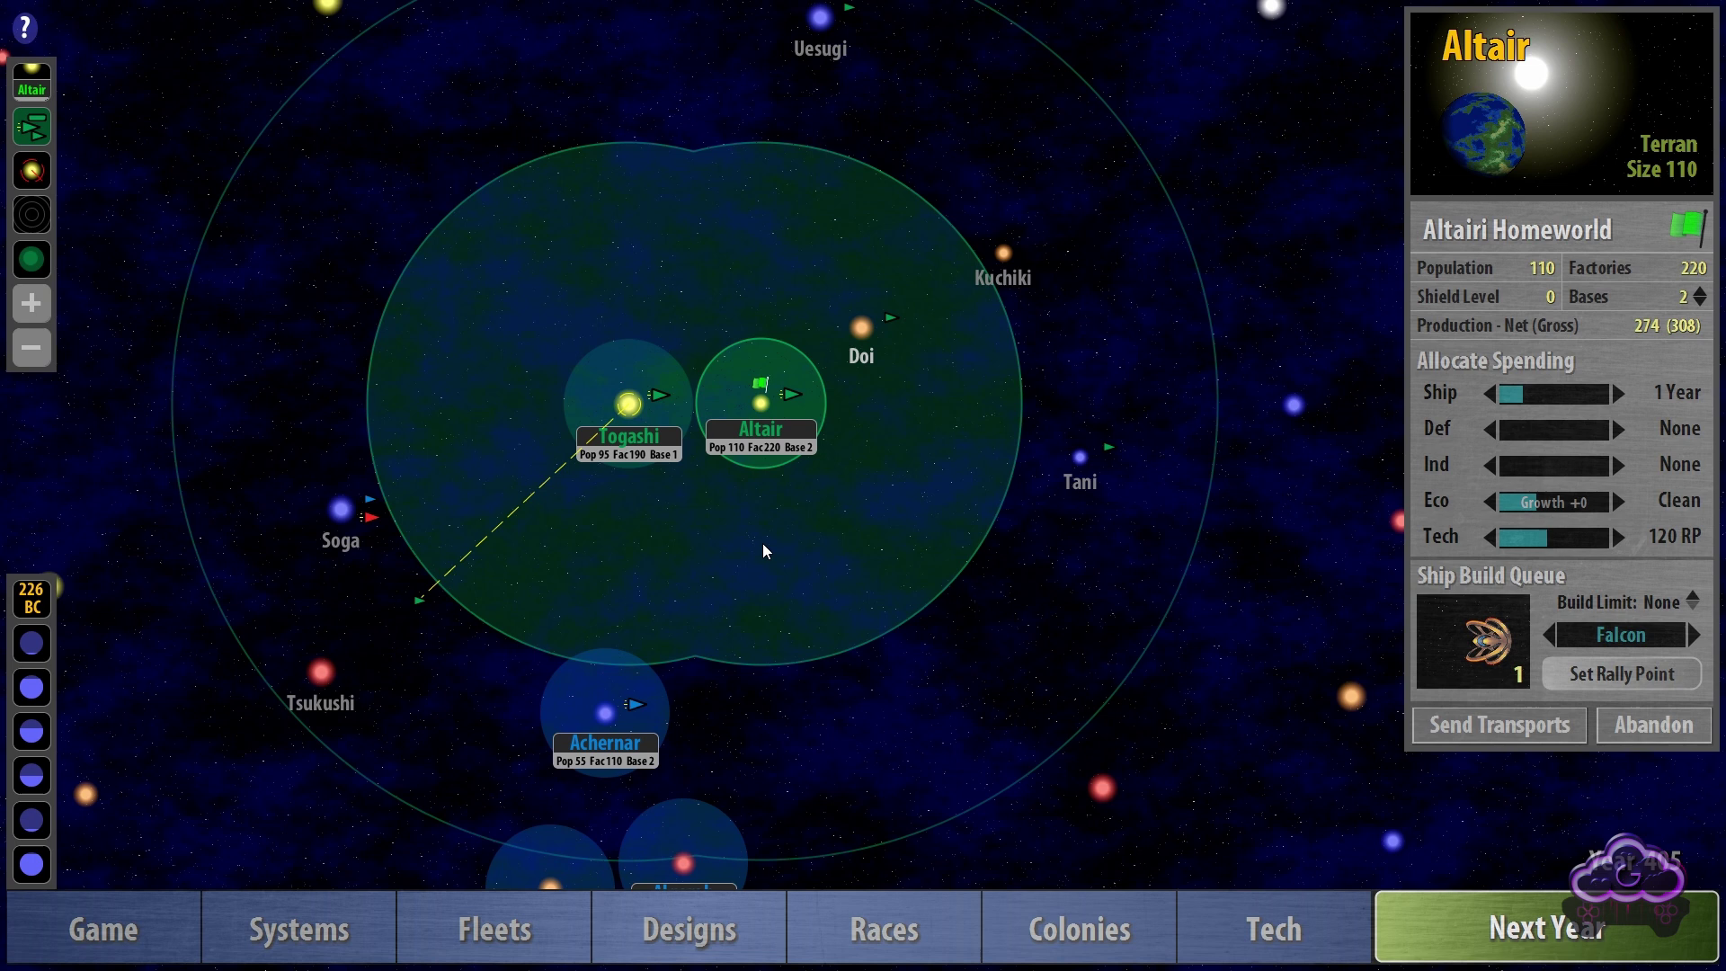
left_click(791, 394)
left_click(629, 404)
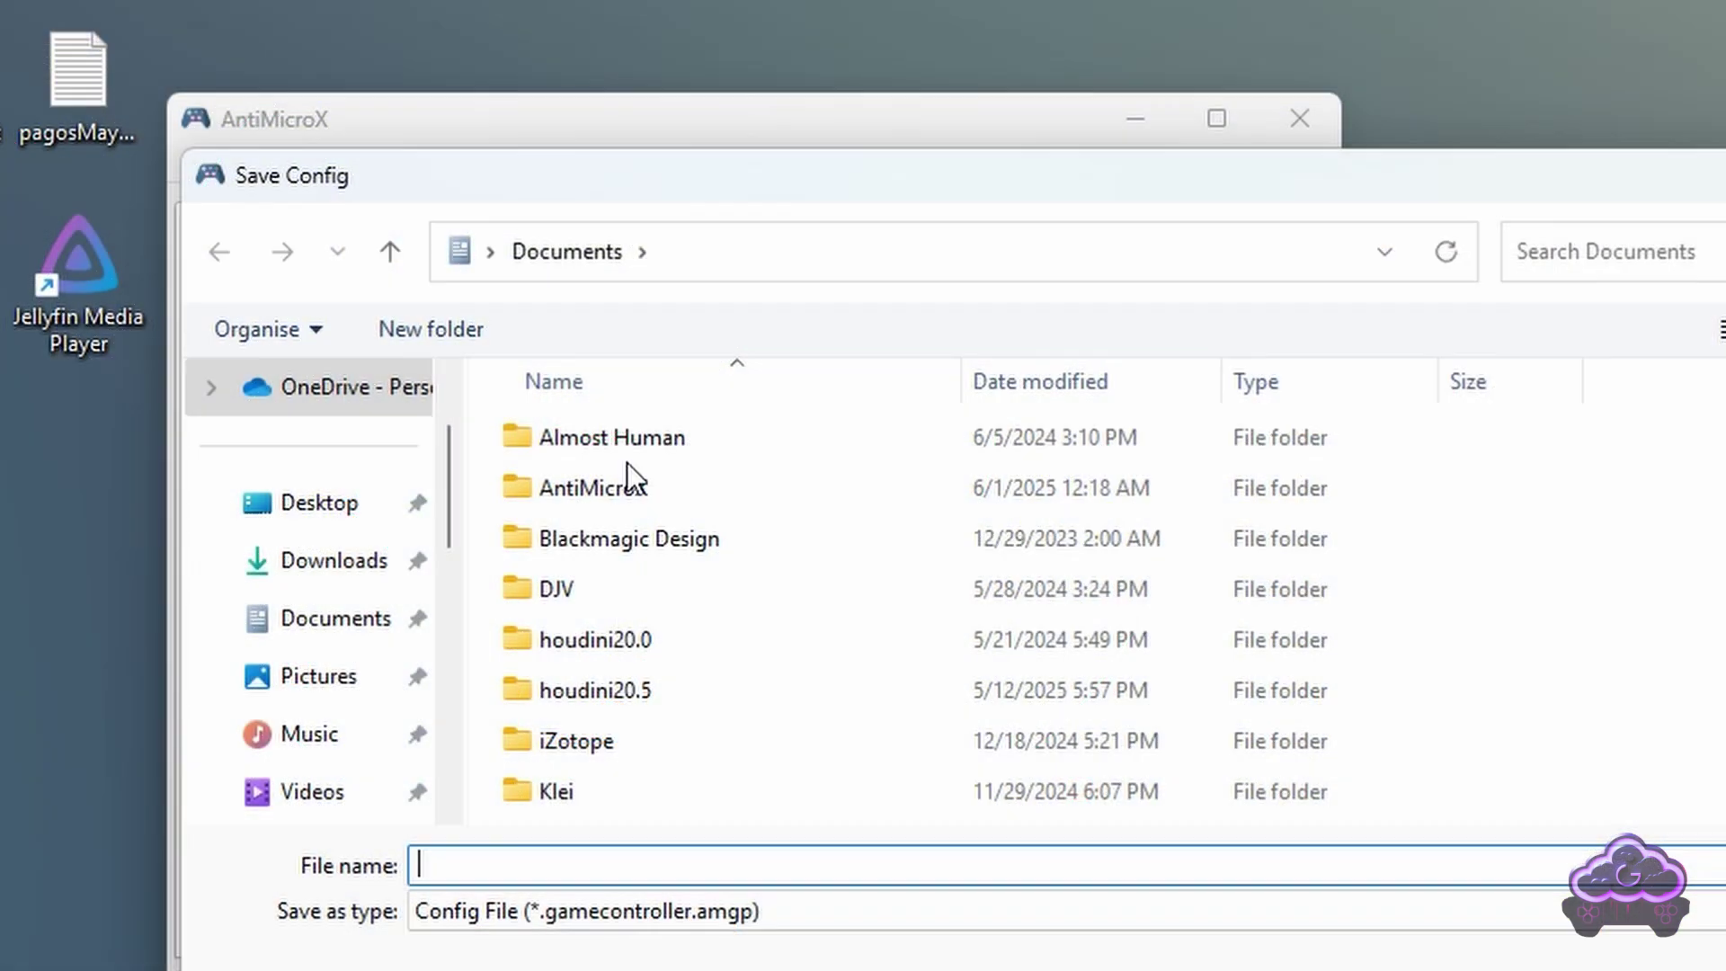
Step: Save the mapping as the Remnants profile in Documents\AntiMicroX
double_click(632, 479)
left_click(566, 926)
type("Remnants")
key("Return")
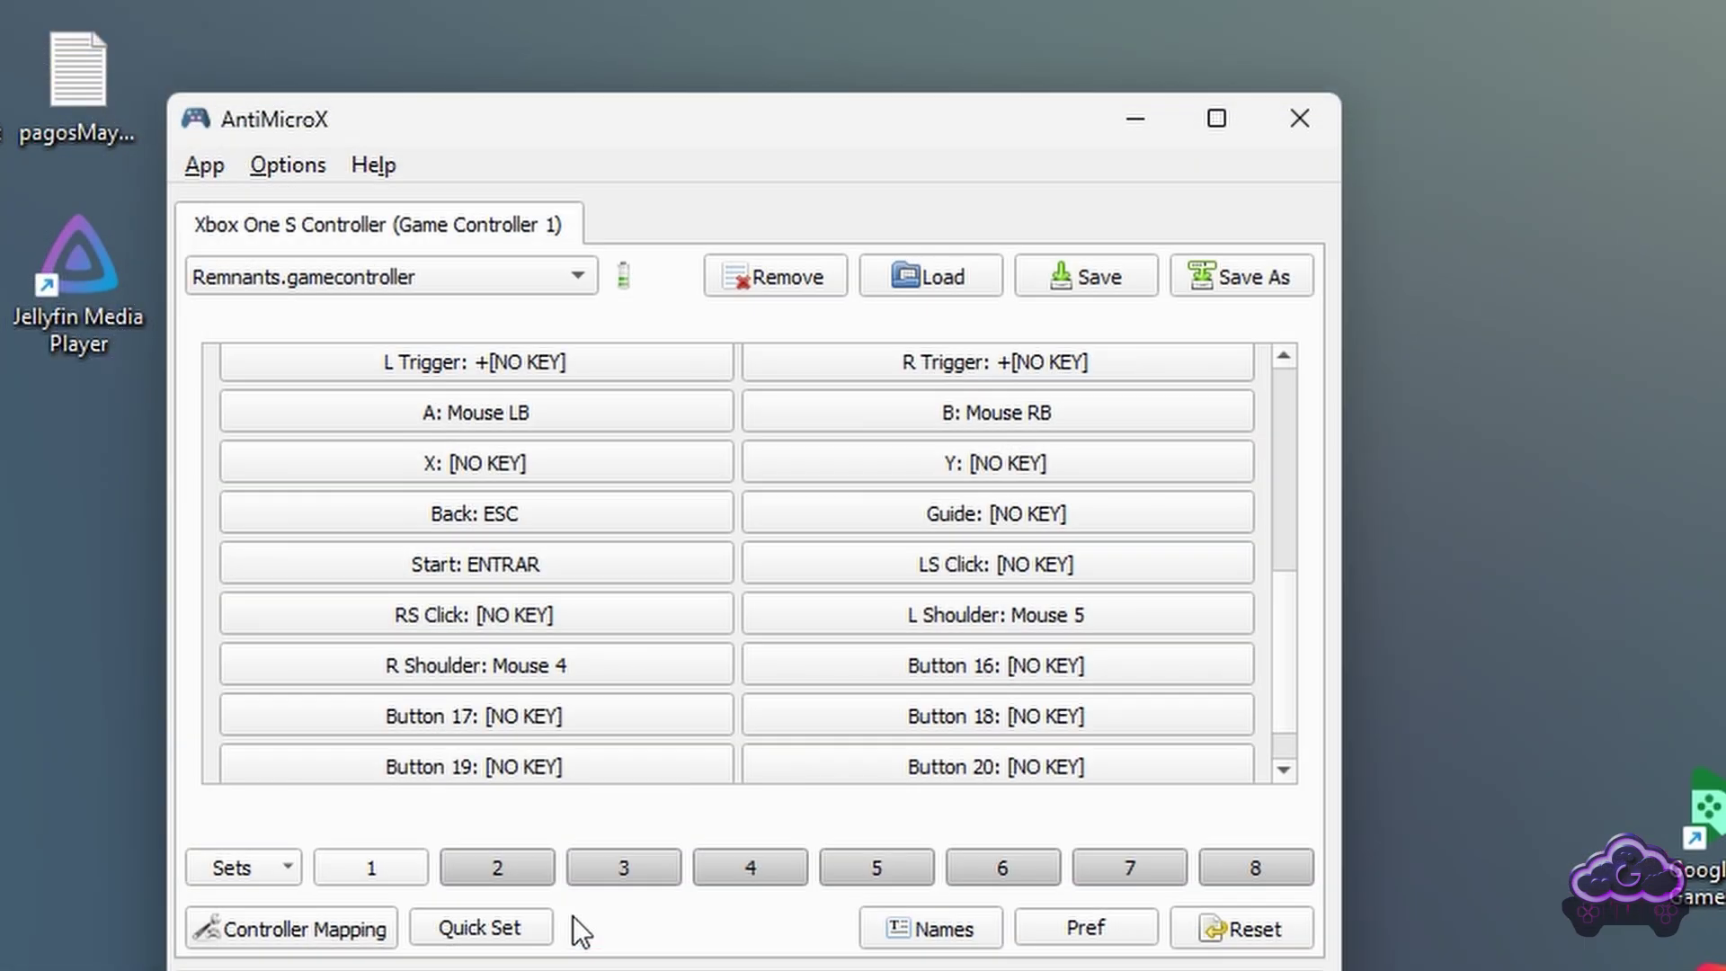
left_click(454, 277)
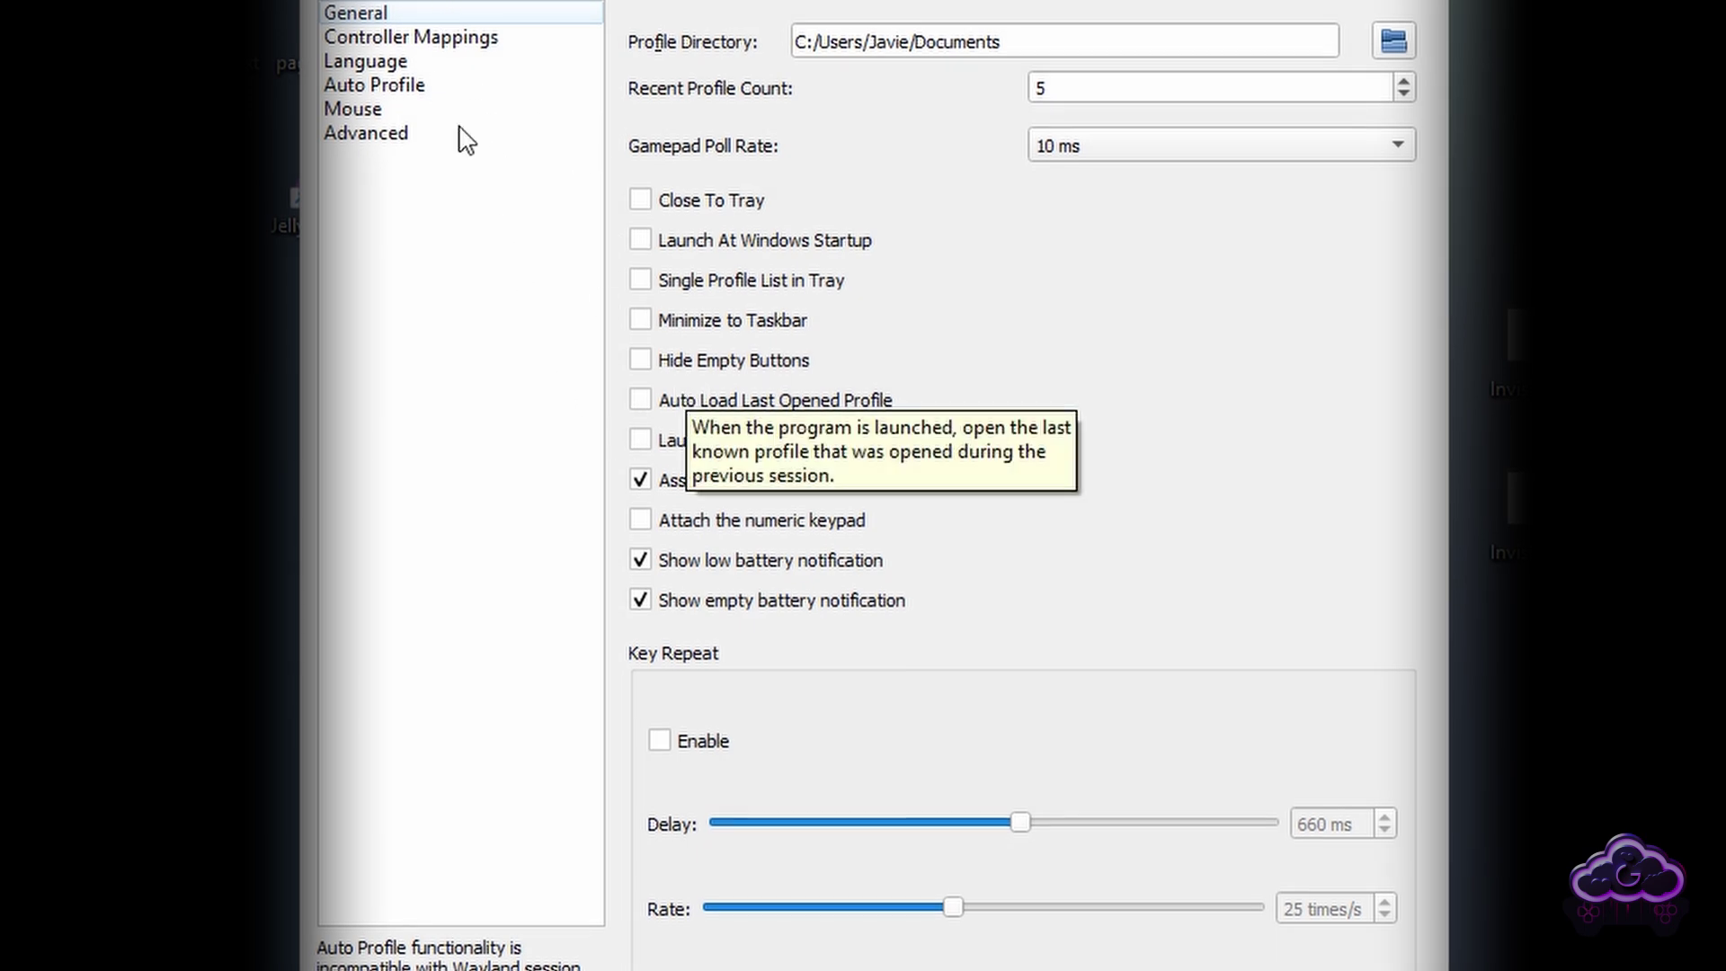
Step: Open the InvisibleInc rule from the Auto Profile list for editing and move its dialog aside
left_click(418, 85)
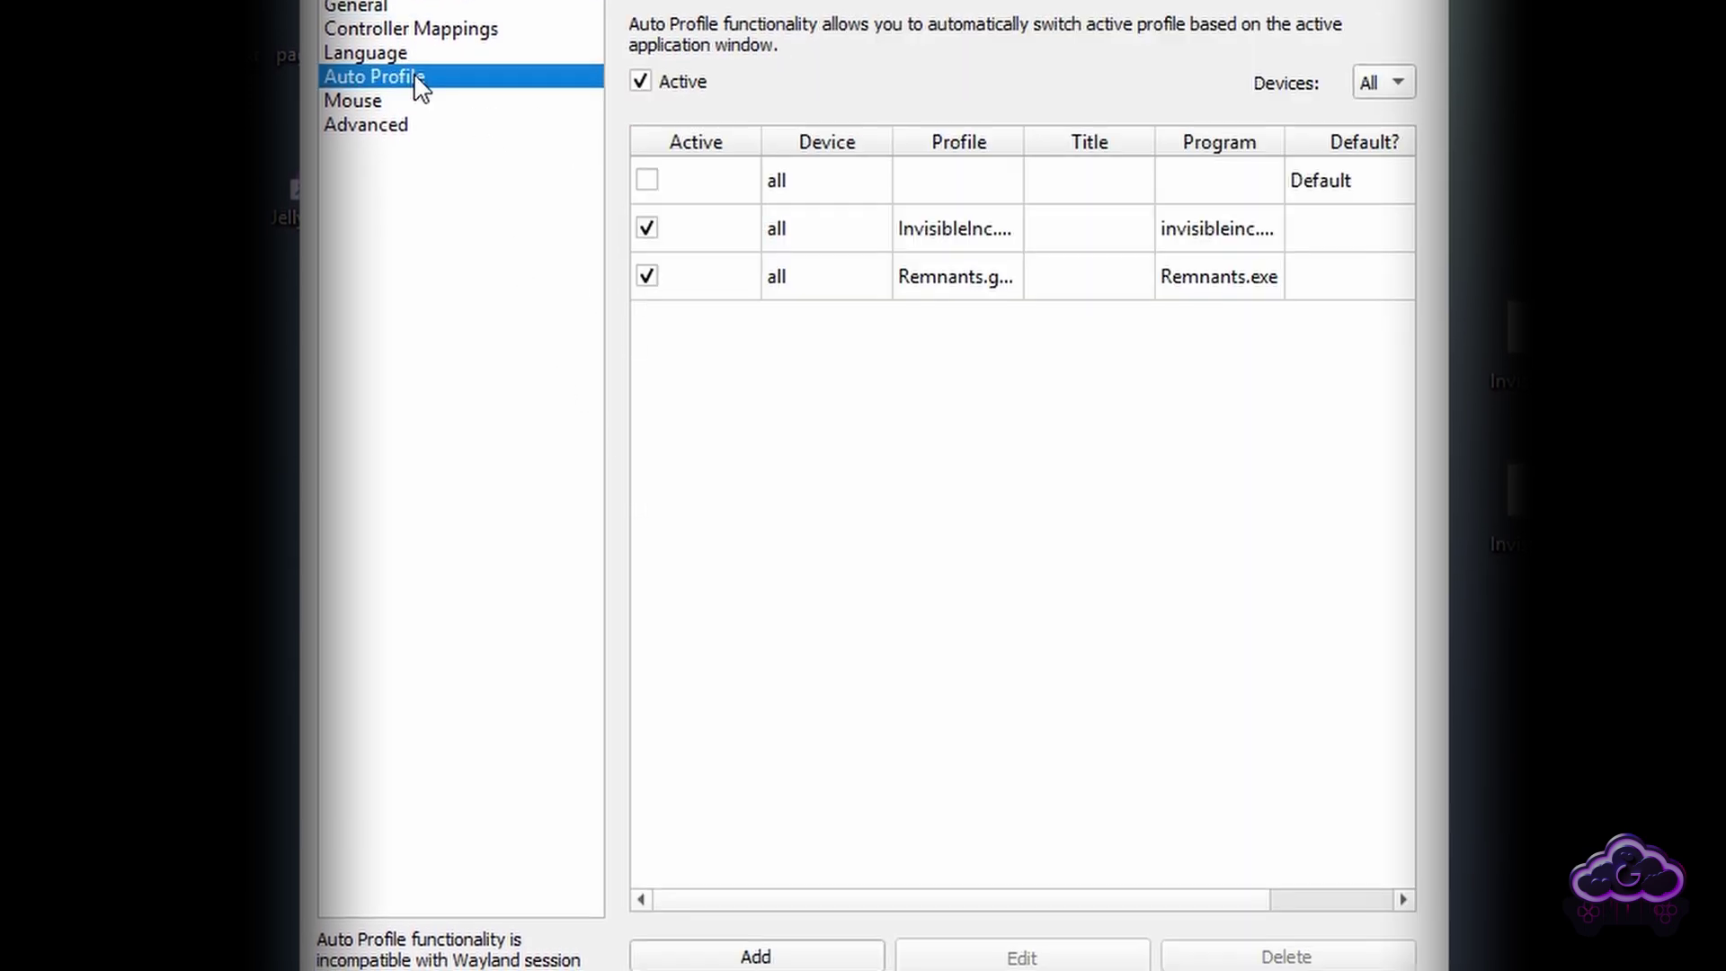
left_click(961, 232)
left_click(1022, 947)
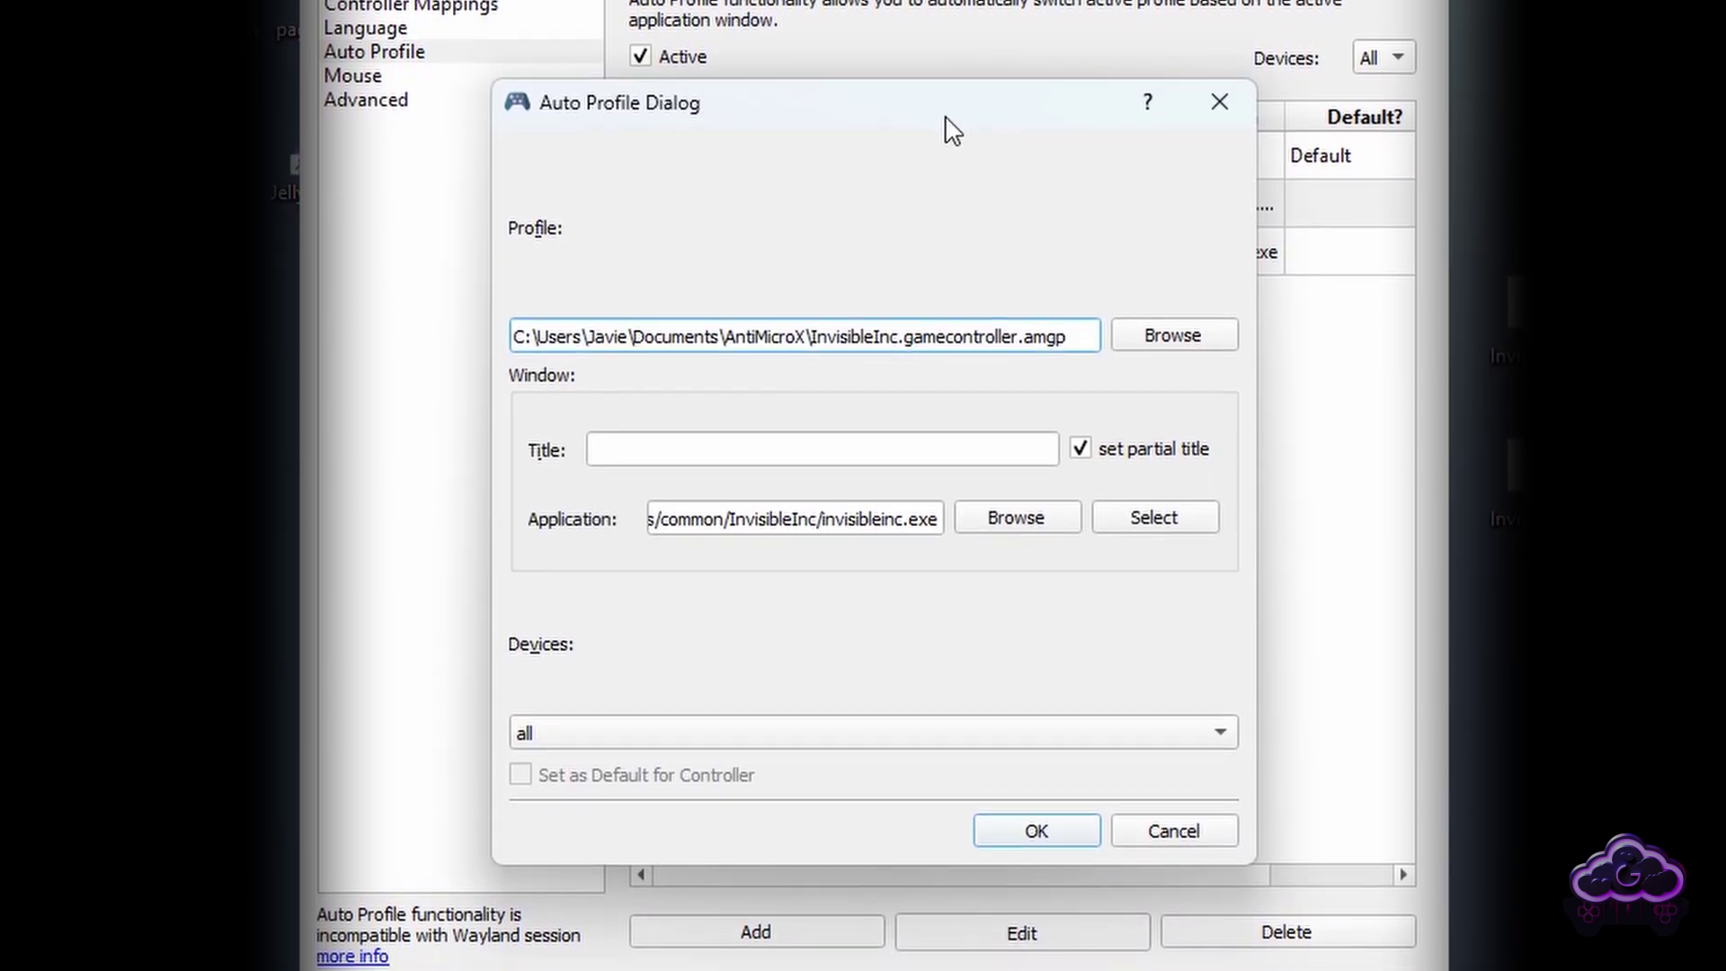
left_click_drag(944, 119, 449, 82)
Step: Close the InvisibleInc rule unchanged, then start and cancel an empty new rule
left_click(669, 784)
left_click(799, 919)
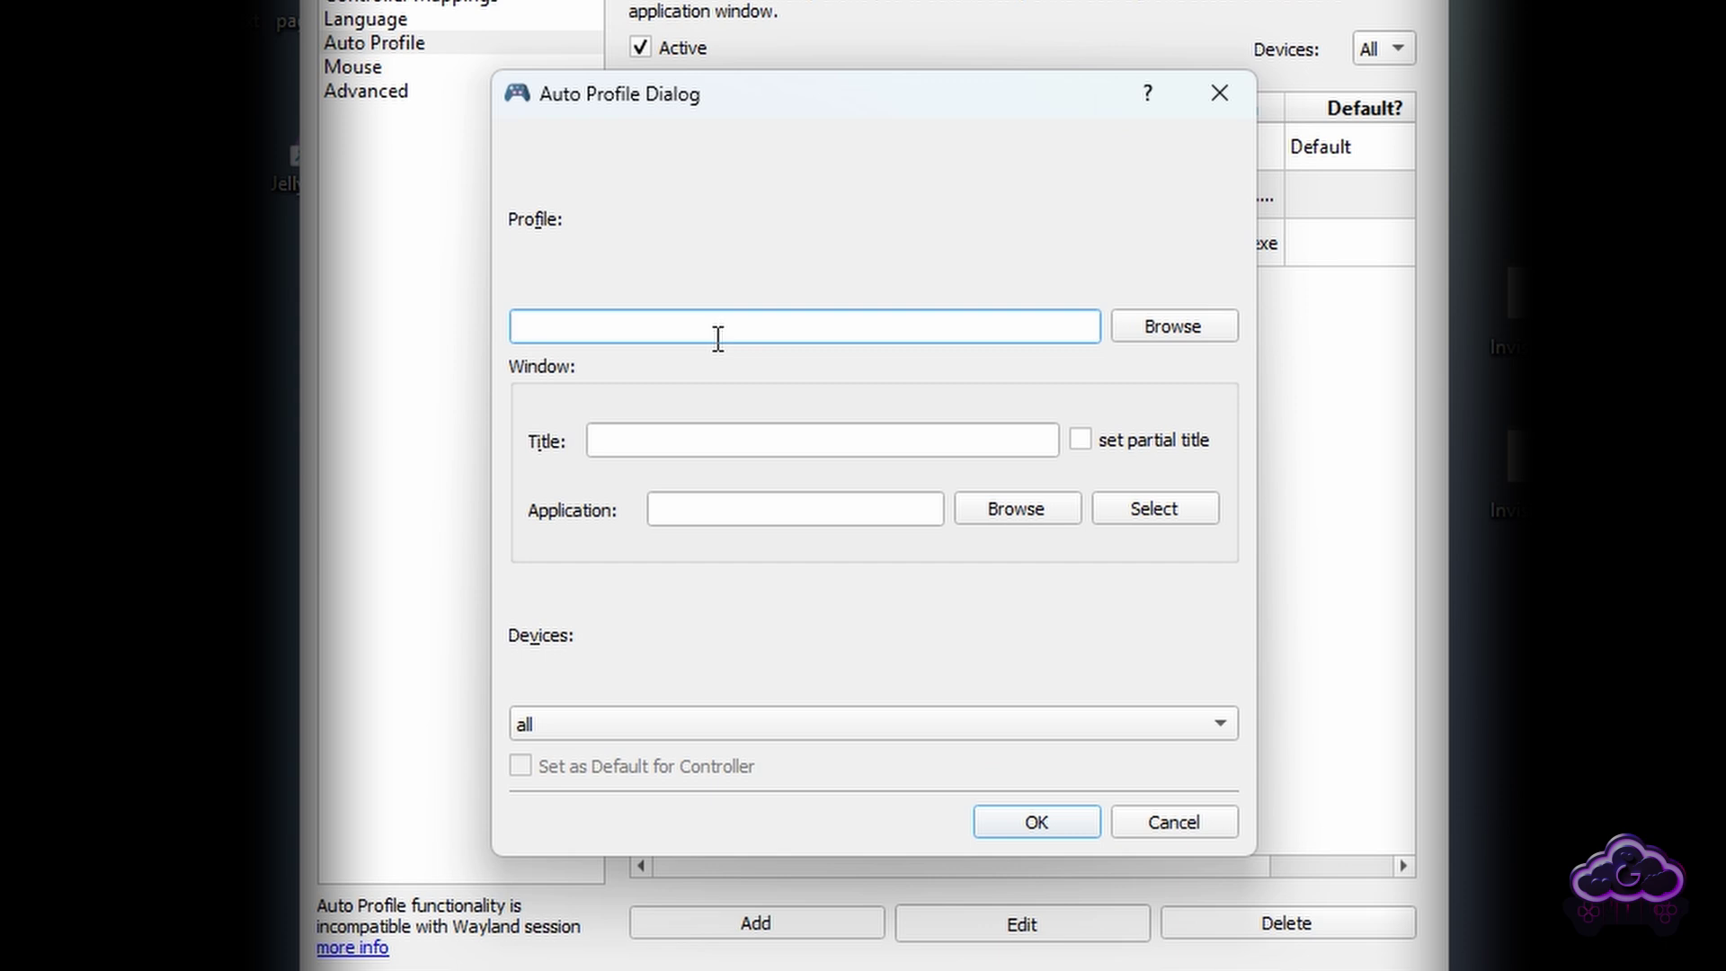
left_click(1178, 328)
key("Escape")
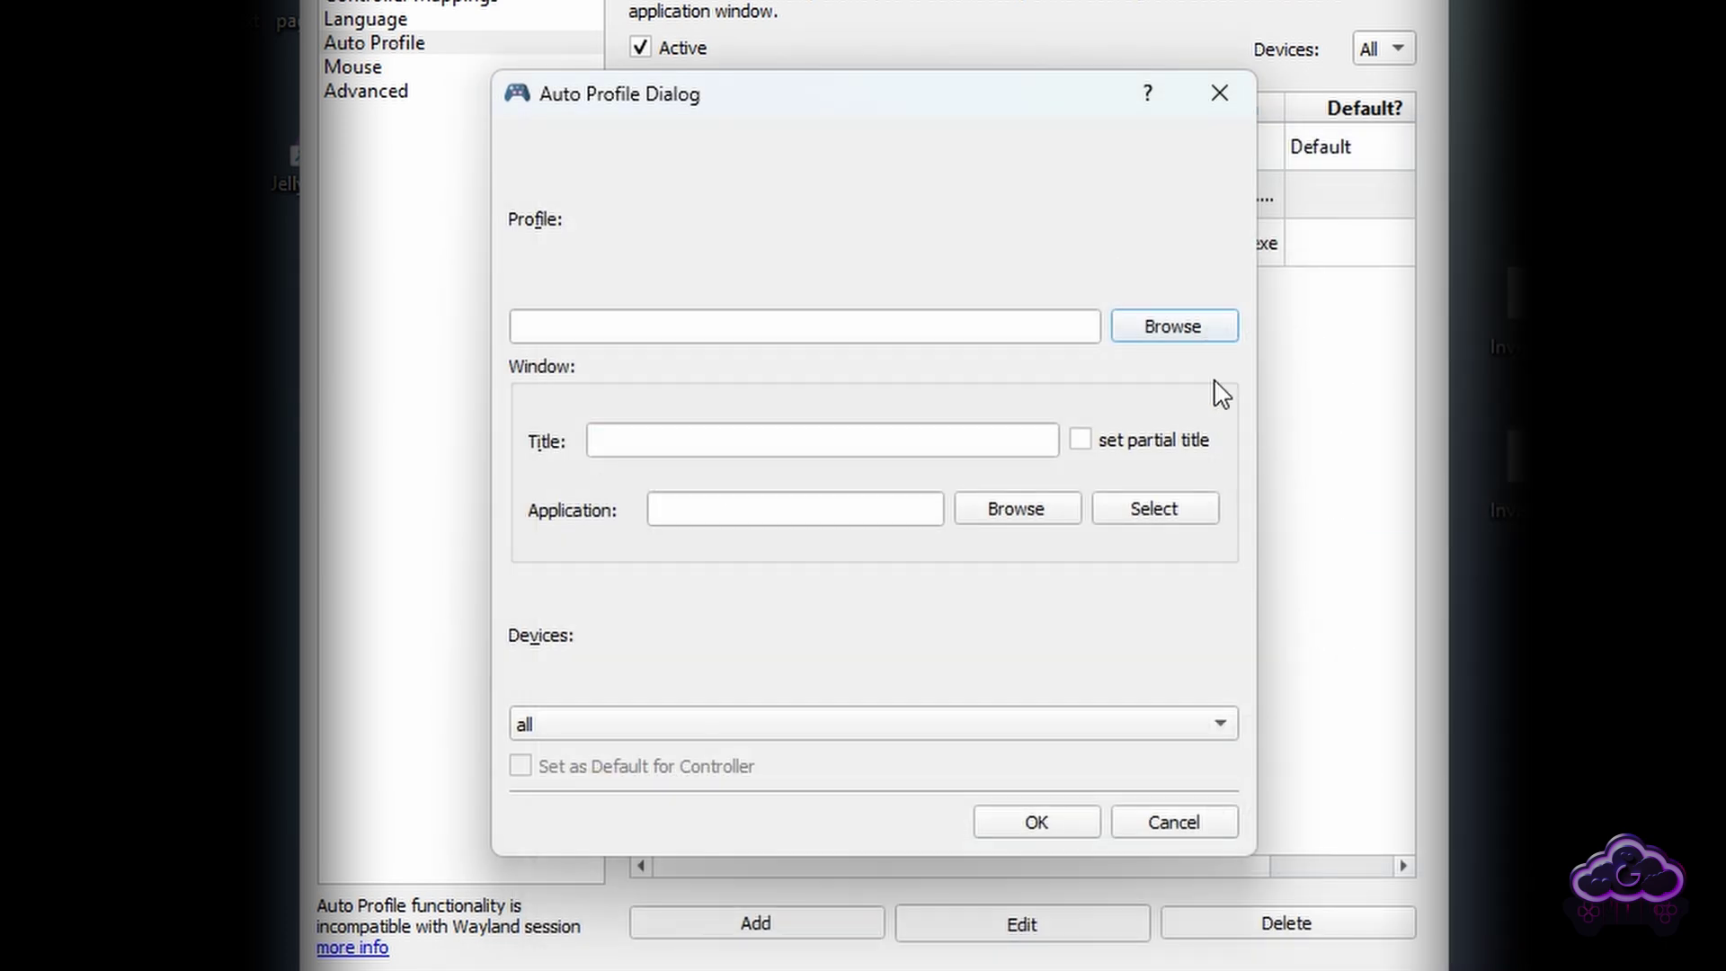
left_click(1174, 821)
Step: Reopen the InvisibleInc rule, browse the Documents\AntiMicroX profiles, and select its application path
left_click(1011, 928)
left_click(1185, 327)
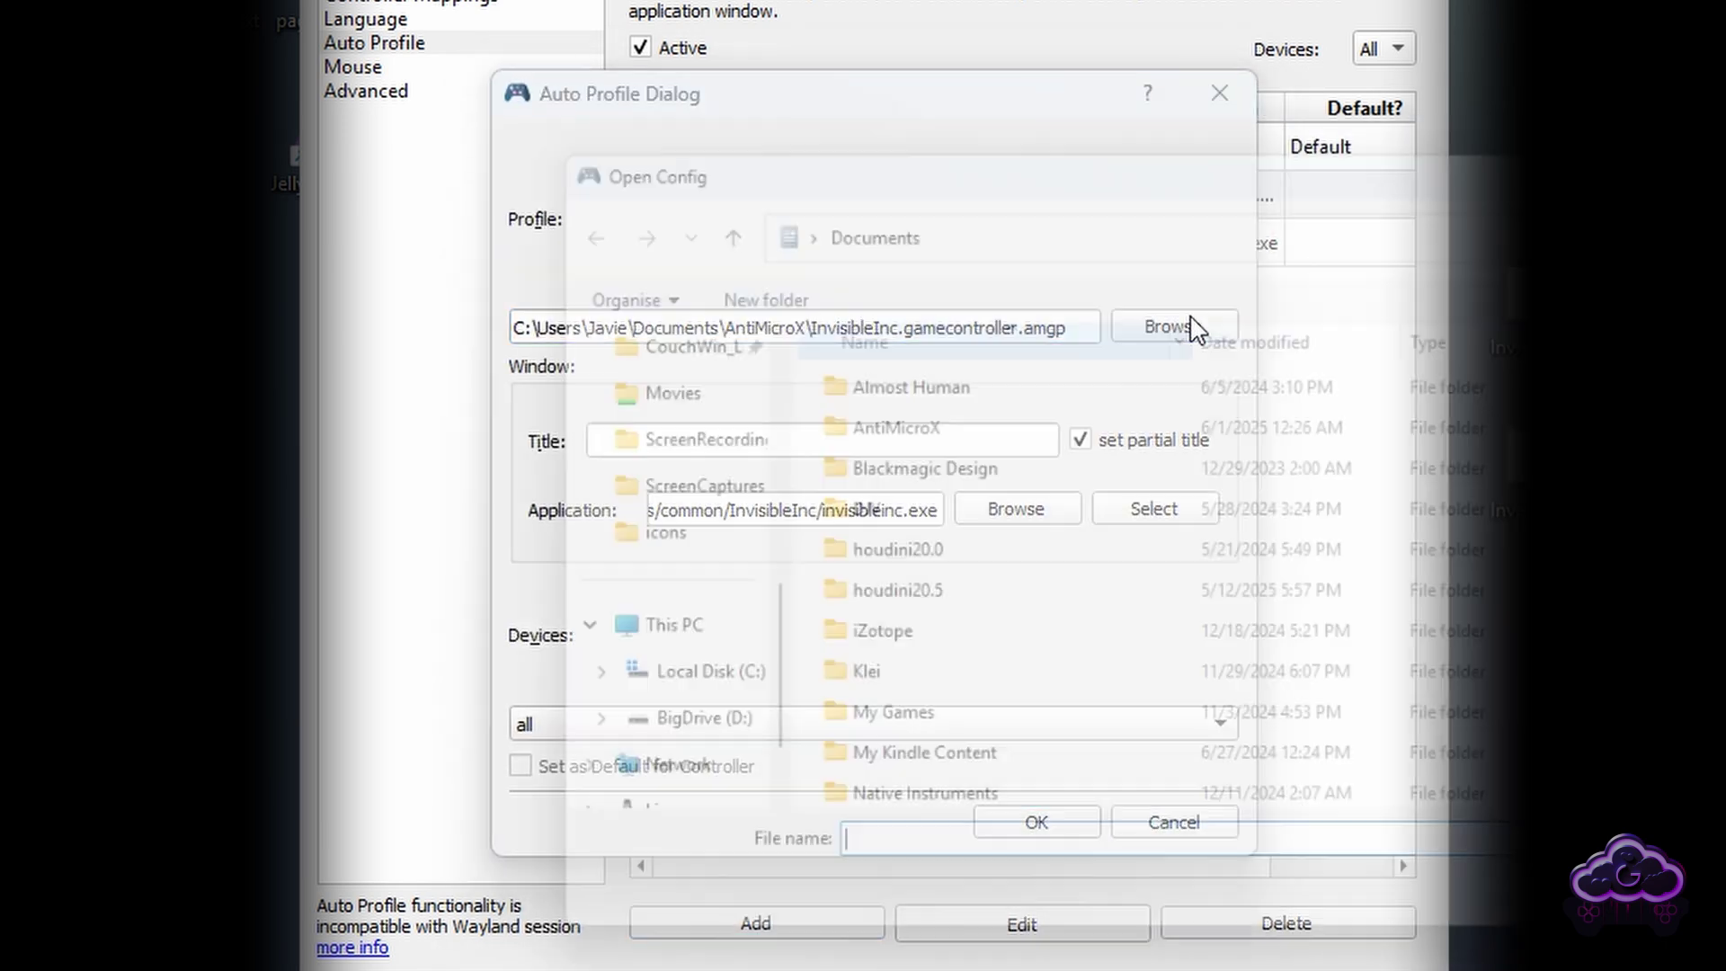
double_click(913, 415)
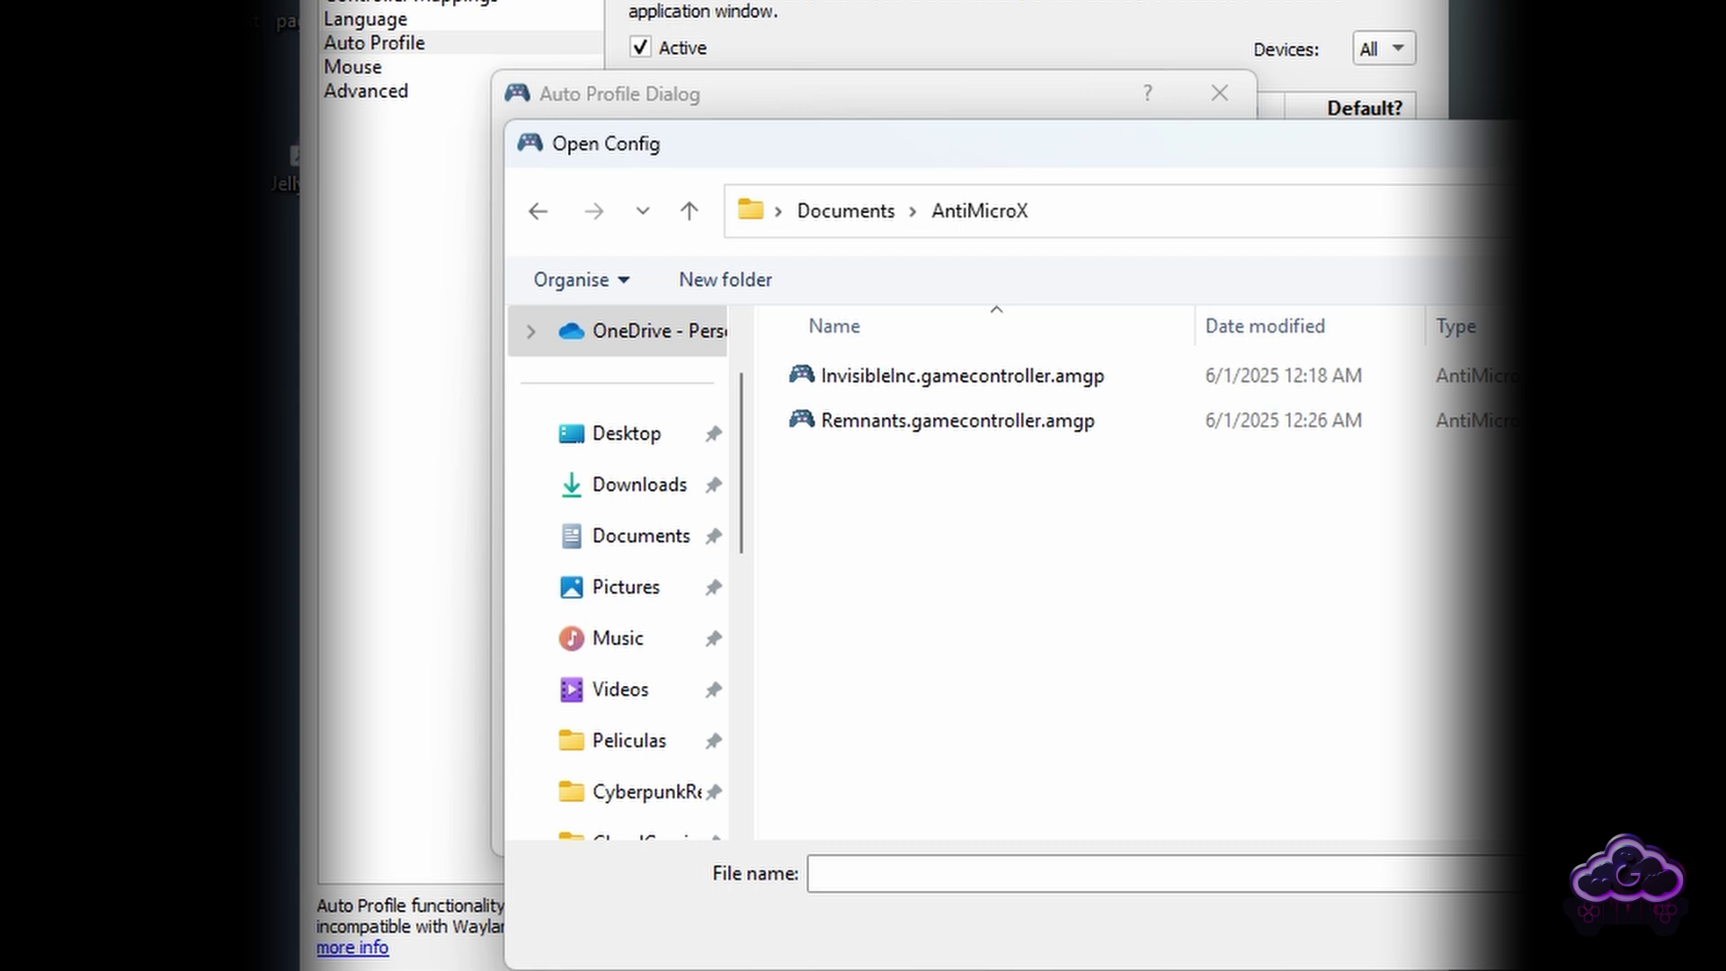
key("Escape")
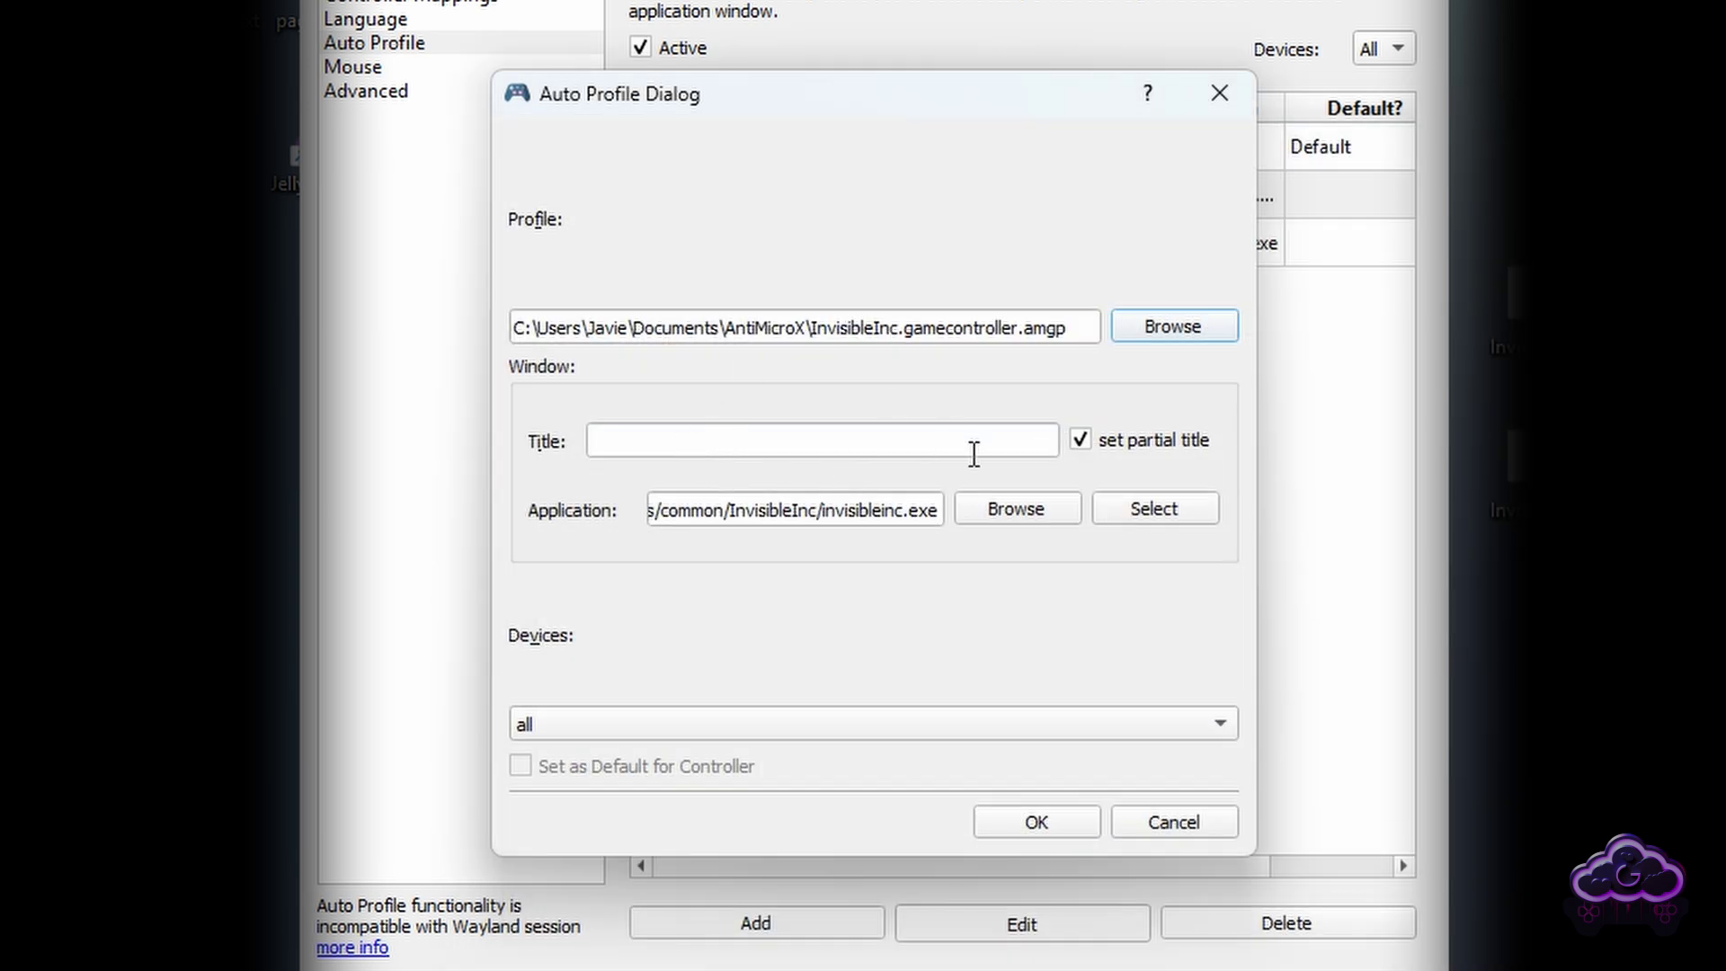
triple_click(946, 511)
key("Home")
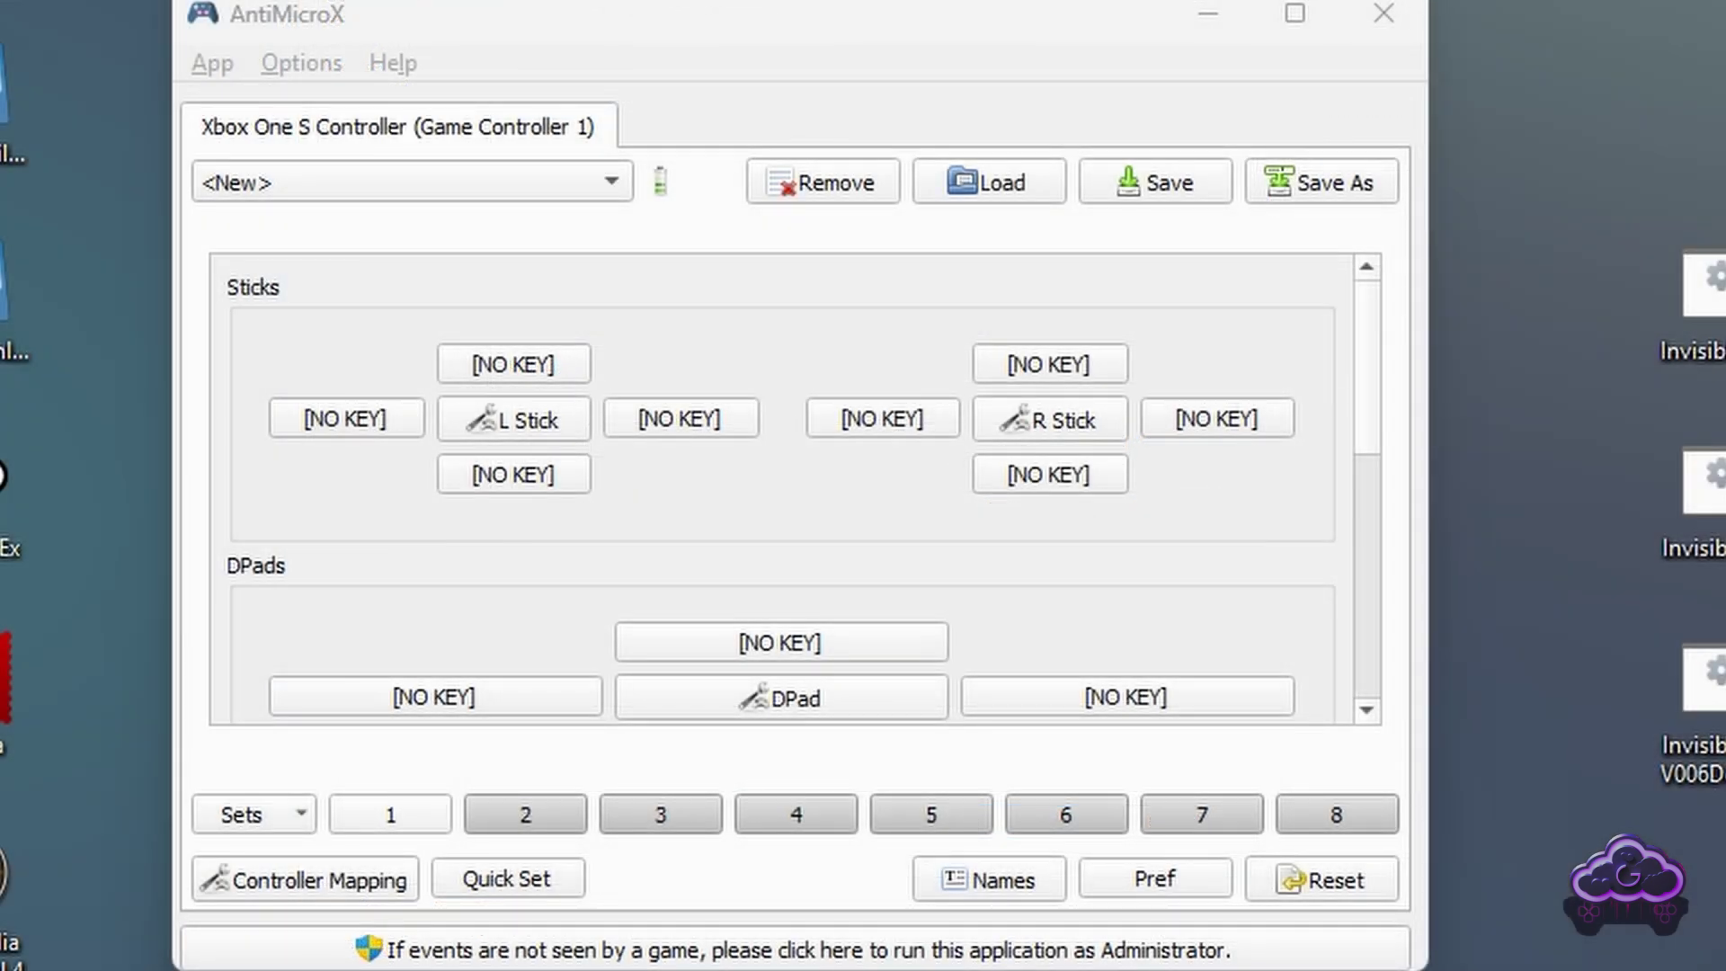
Step: Bring the AntiMicroX main controller window to the front
left_click(504, 223)
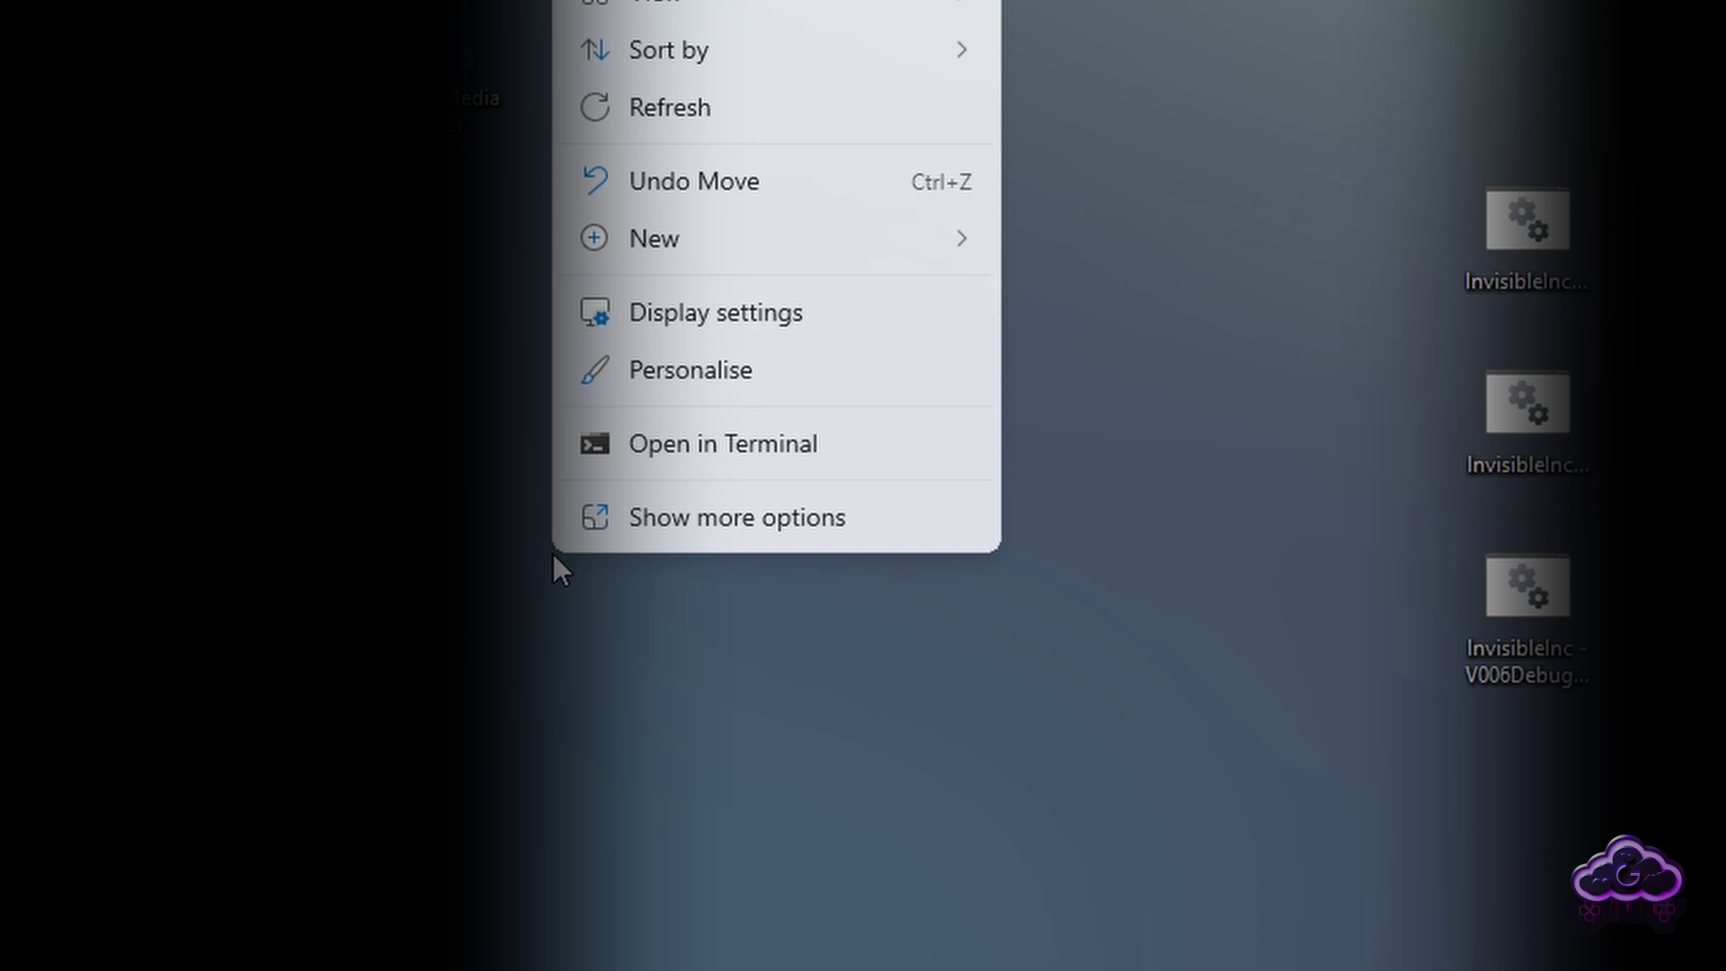
Step: Rename the new text document to InvisibleInc.bat and confirm the extension change
mouse_move(677, 235)
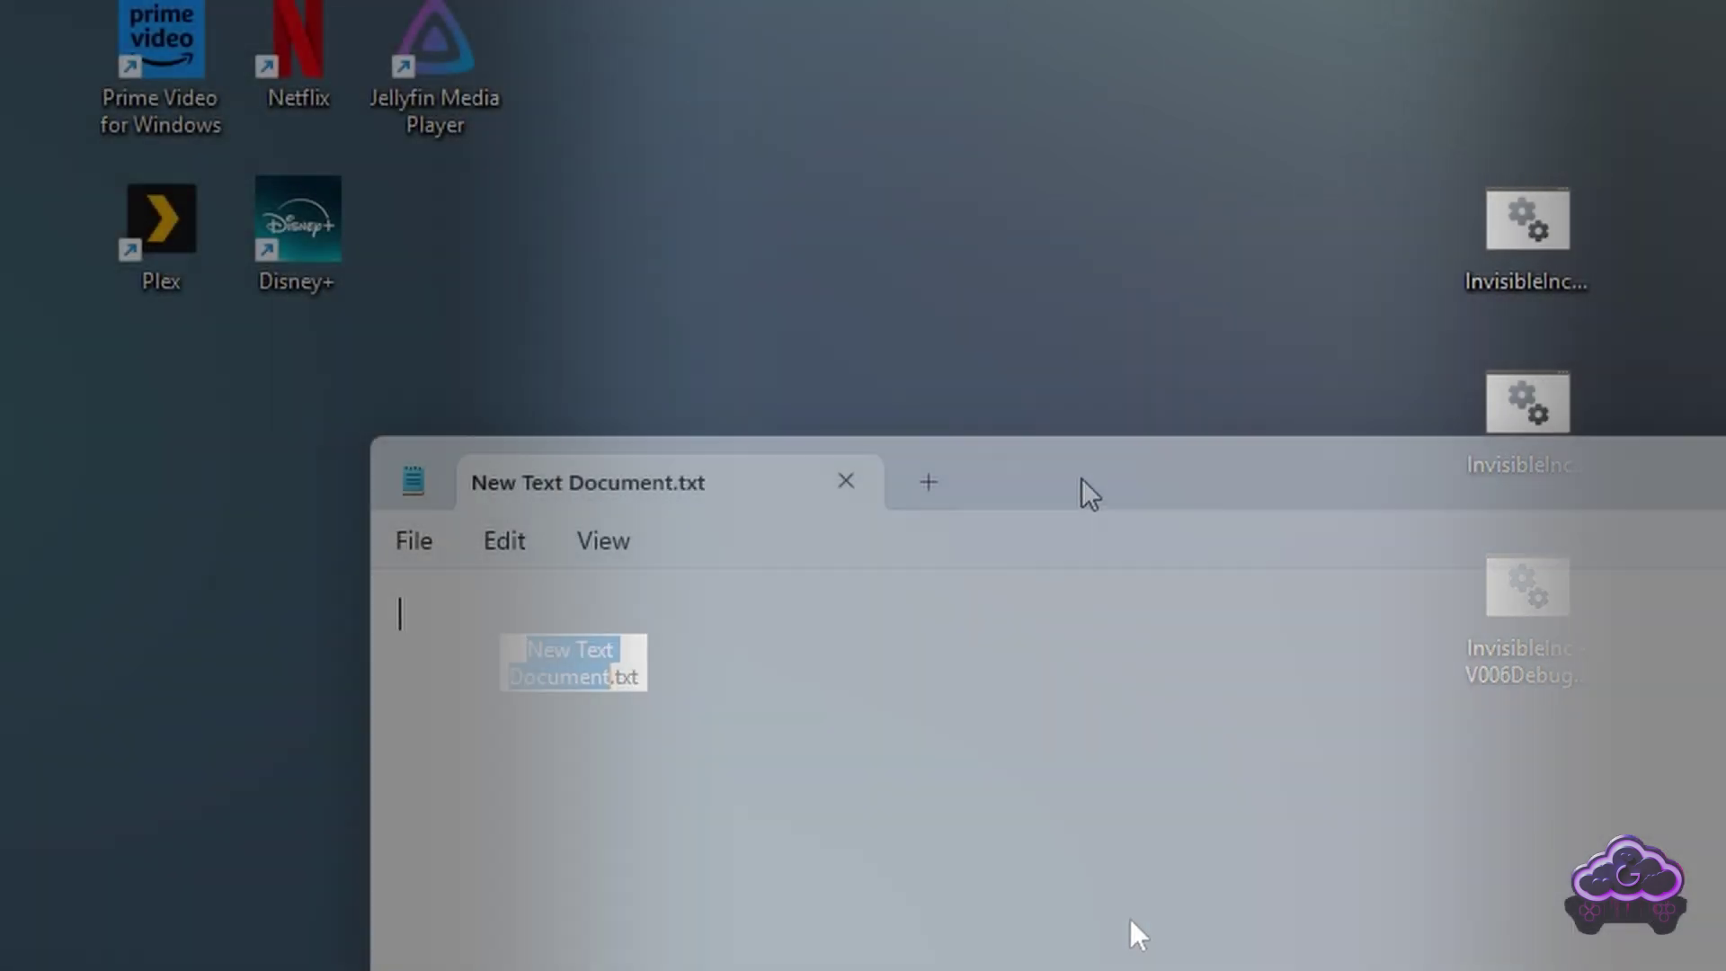
left_click_drag(1081, 481, 767, 102)
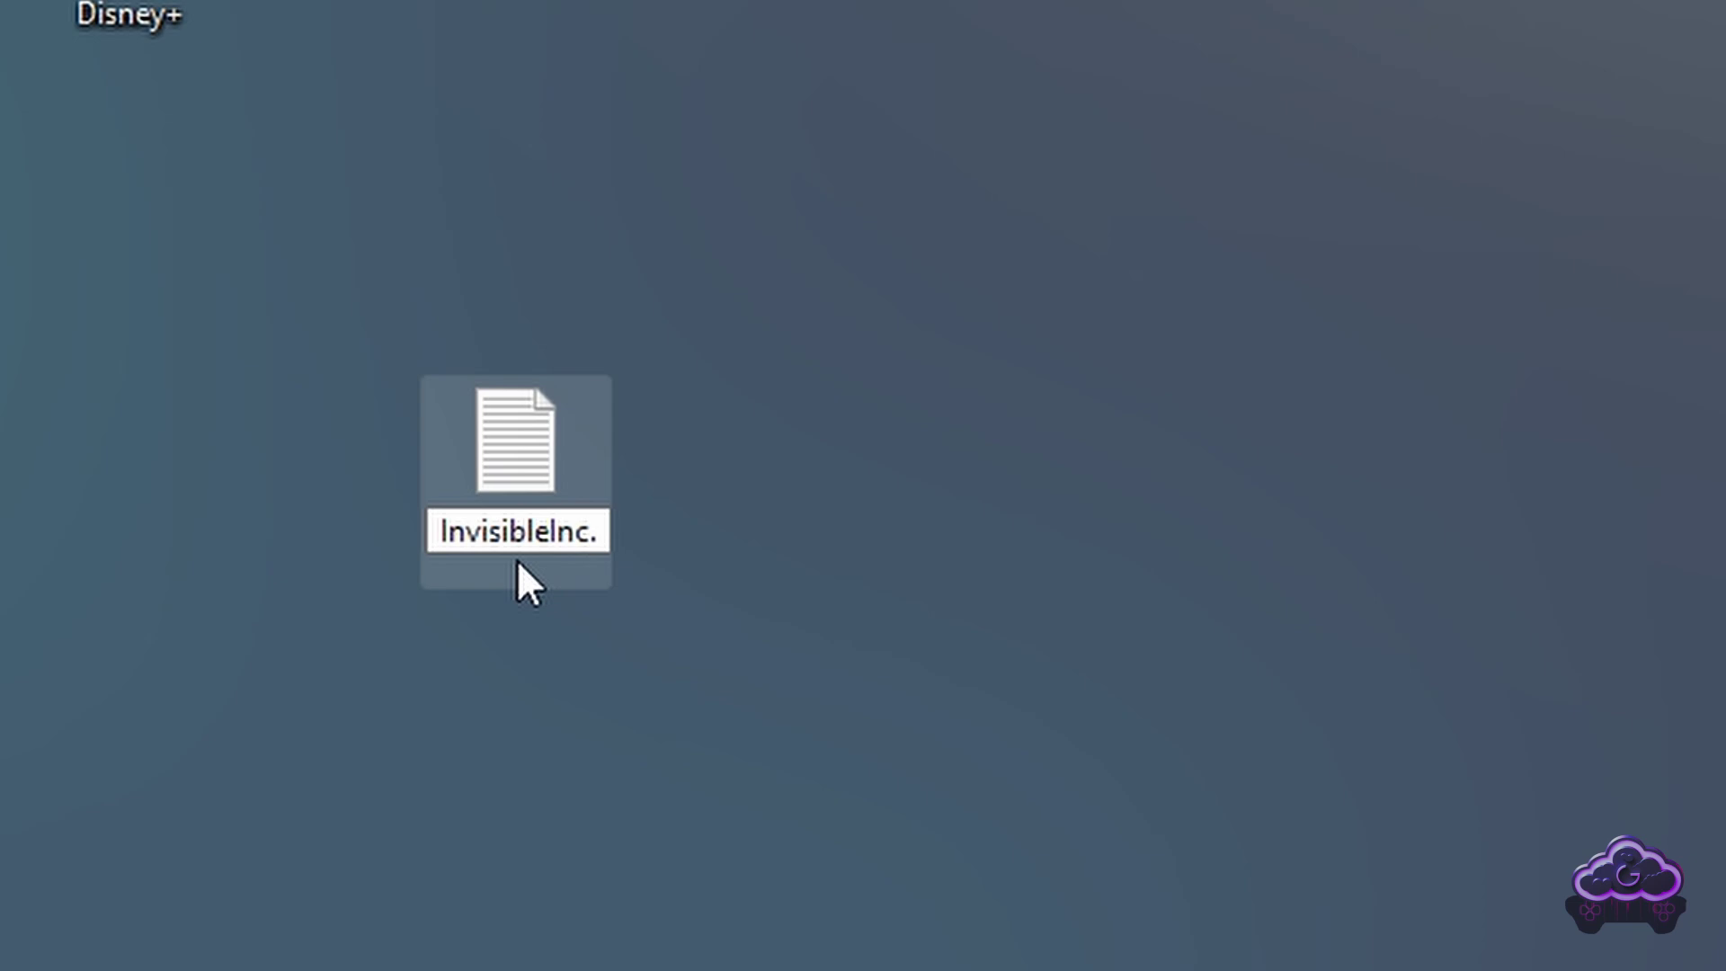
type("bat")
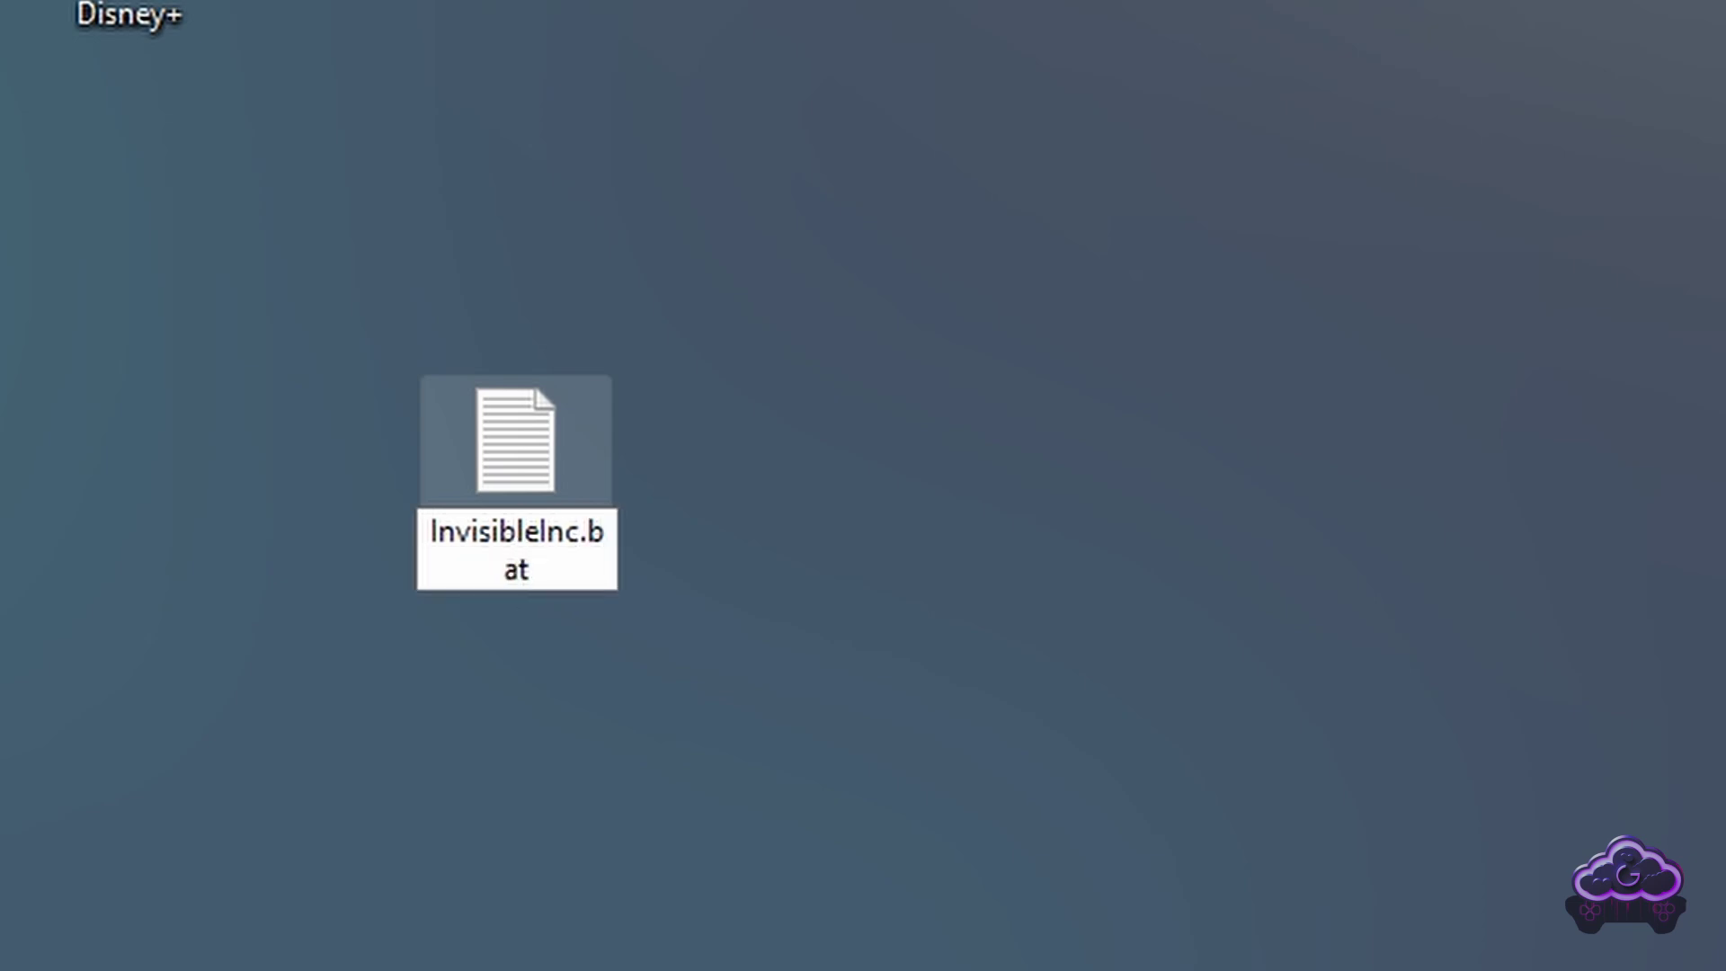
key("Return")
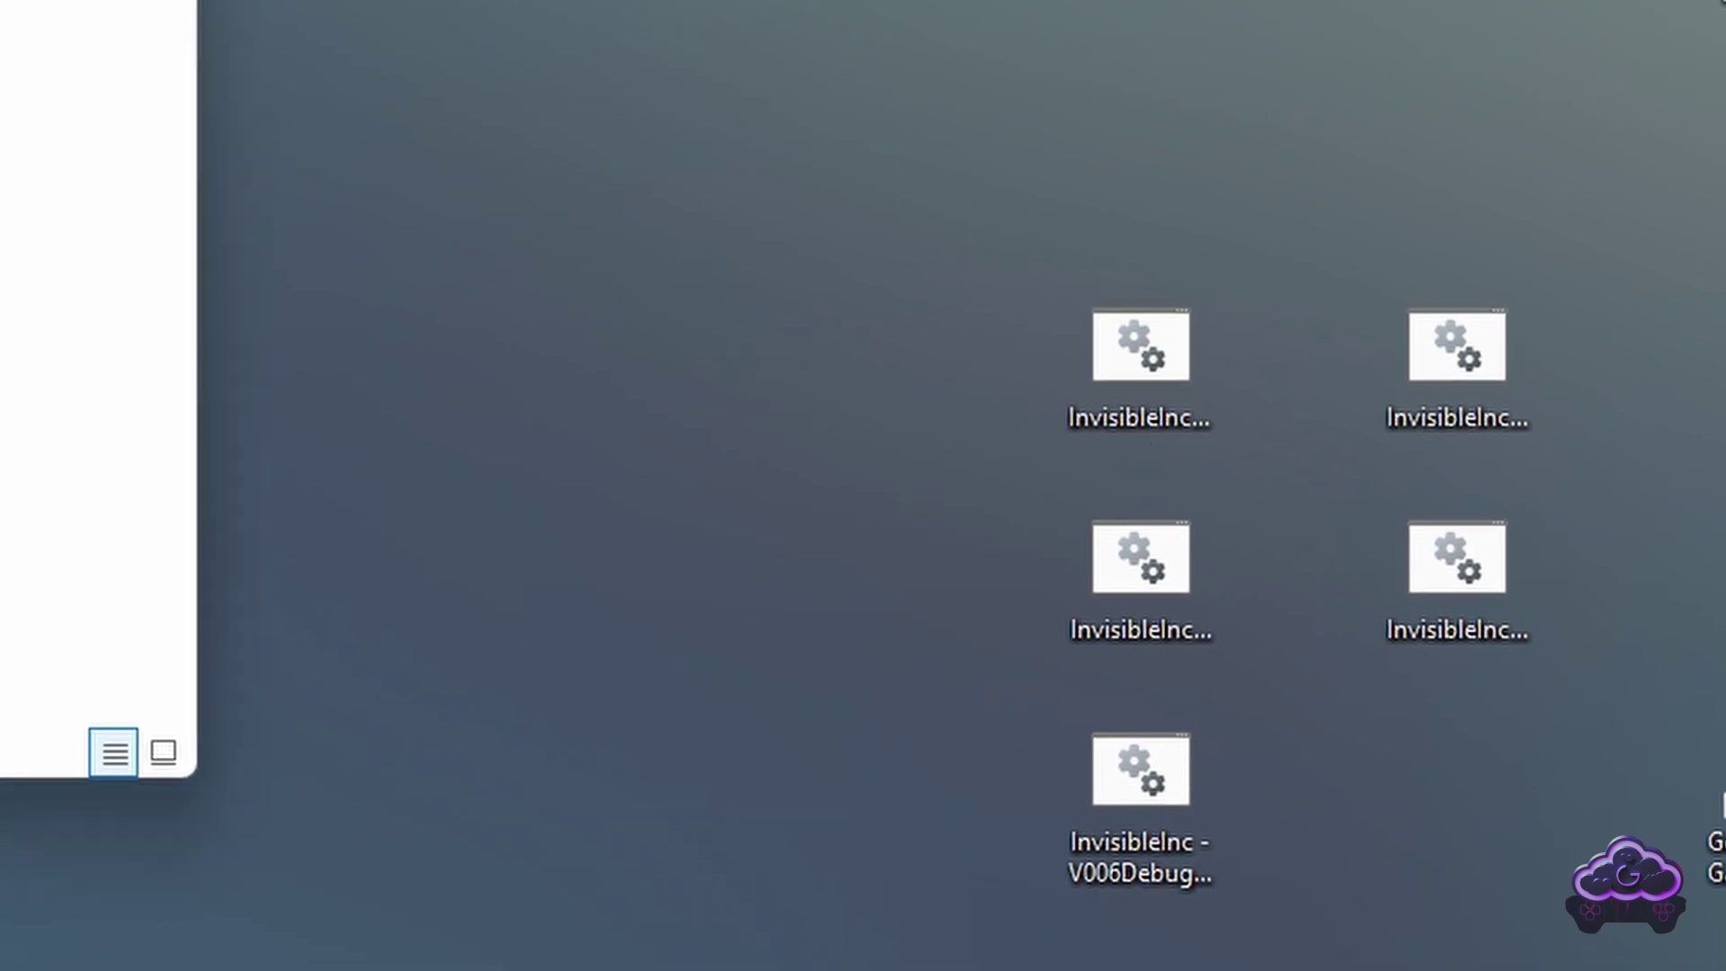
Step: Run InvisibleInc.bat to launch the game, then exit Invisible Inc
double_click(1169, 368)
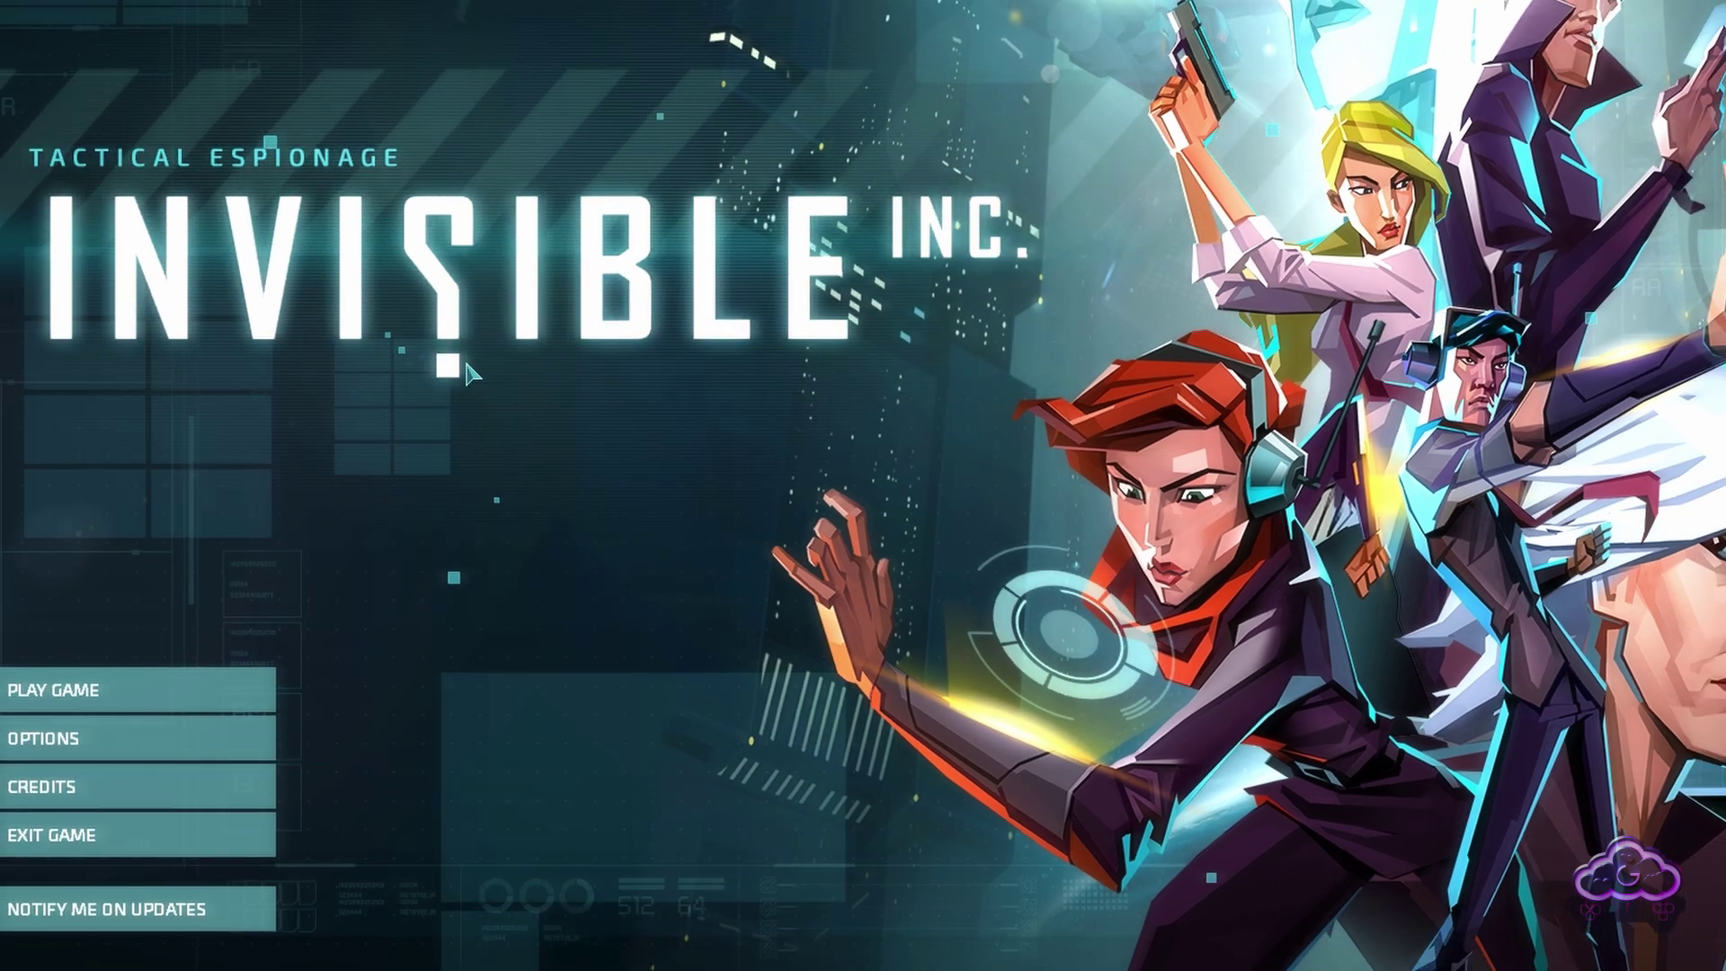
left_click(115, 837)
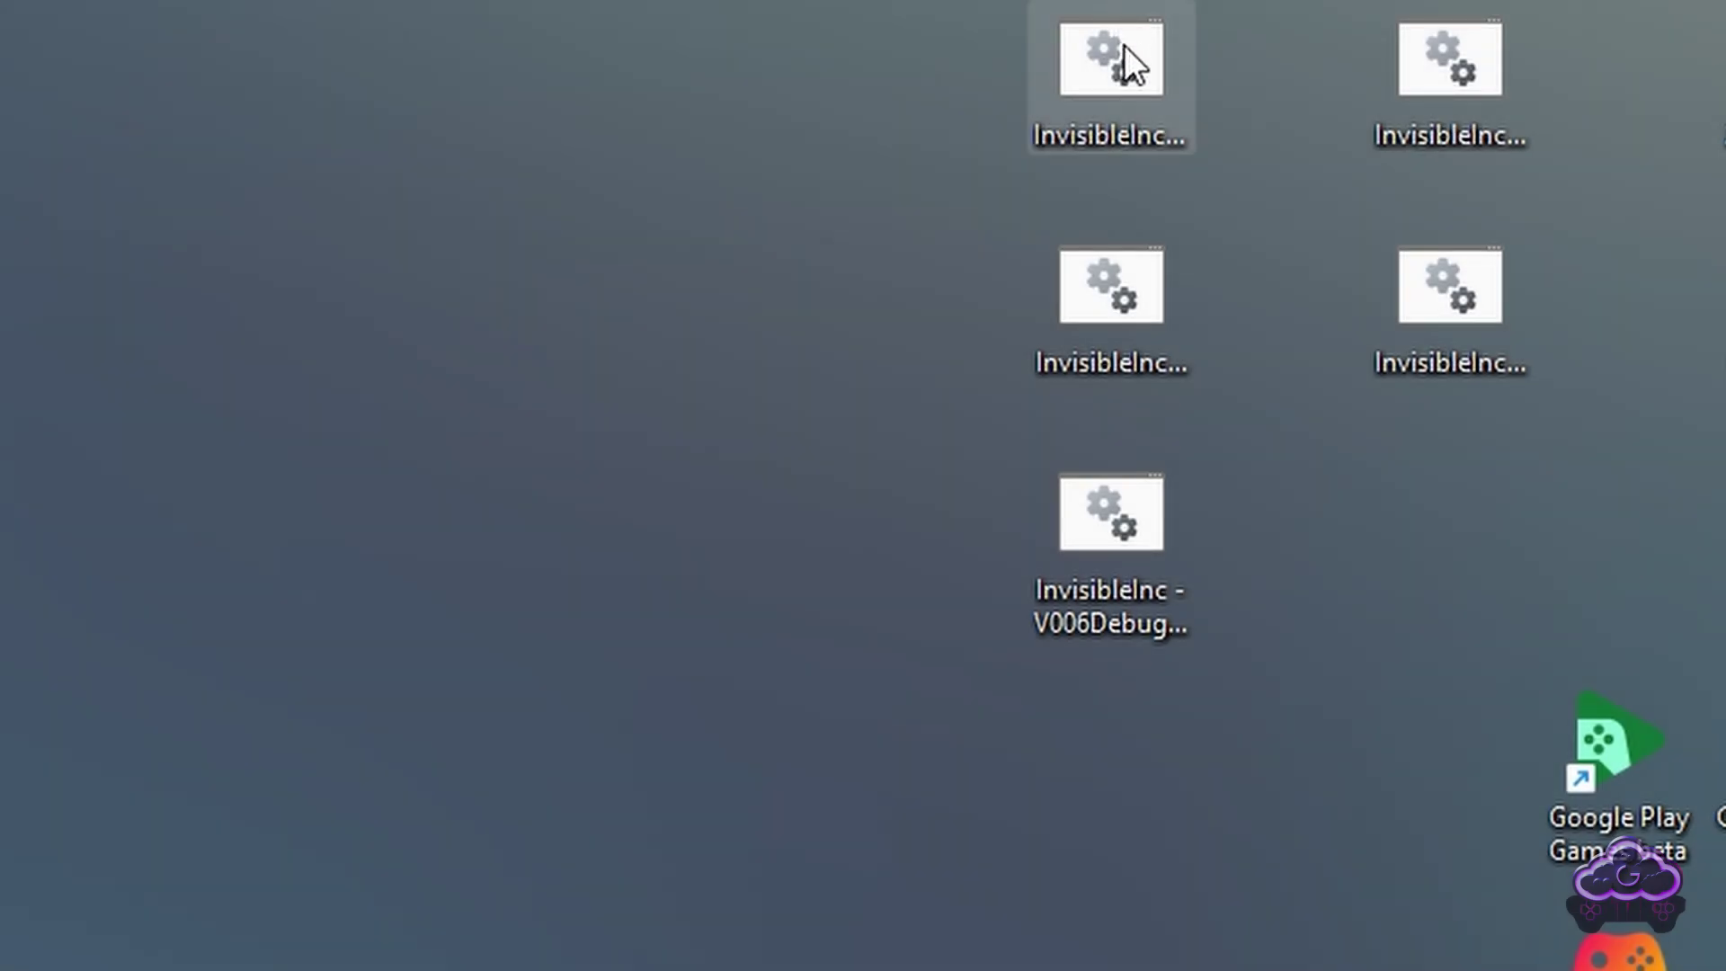
Step: Copy the InvisibleInc.bat path and review the Invisible, Inc. Custom app settings in Sunshine
left_click(1124, 45)
right_click(1113, 65)
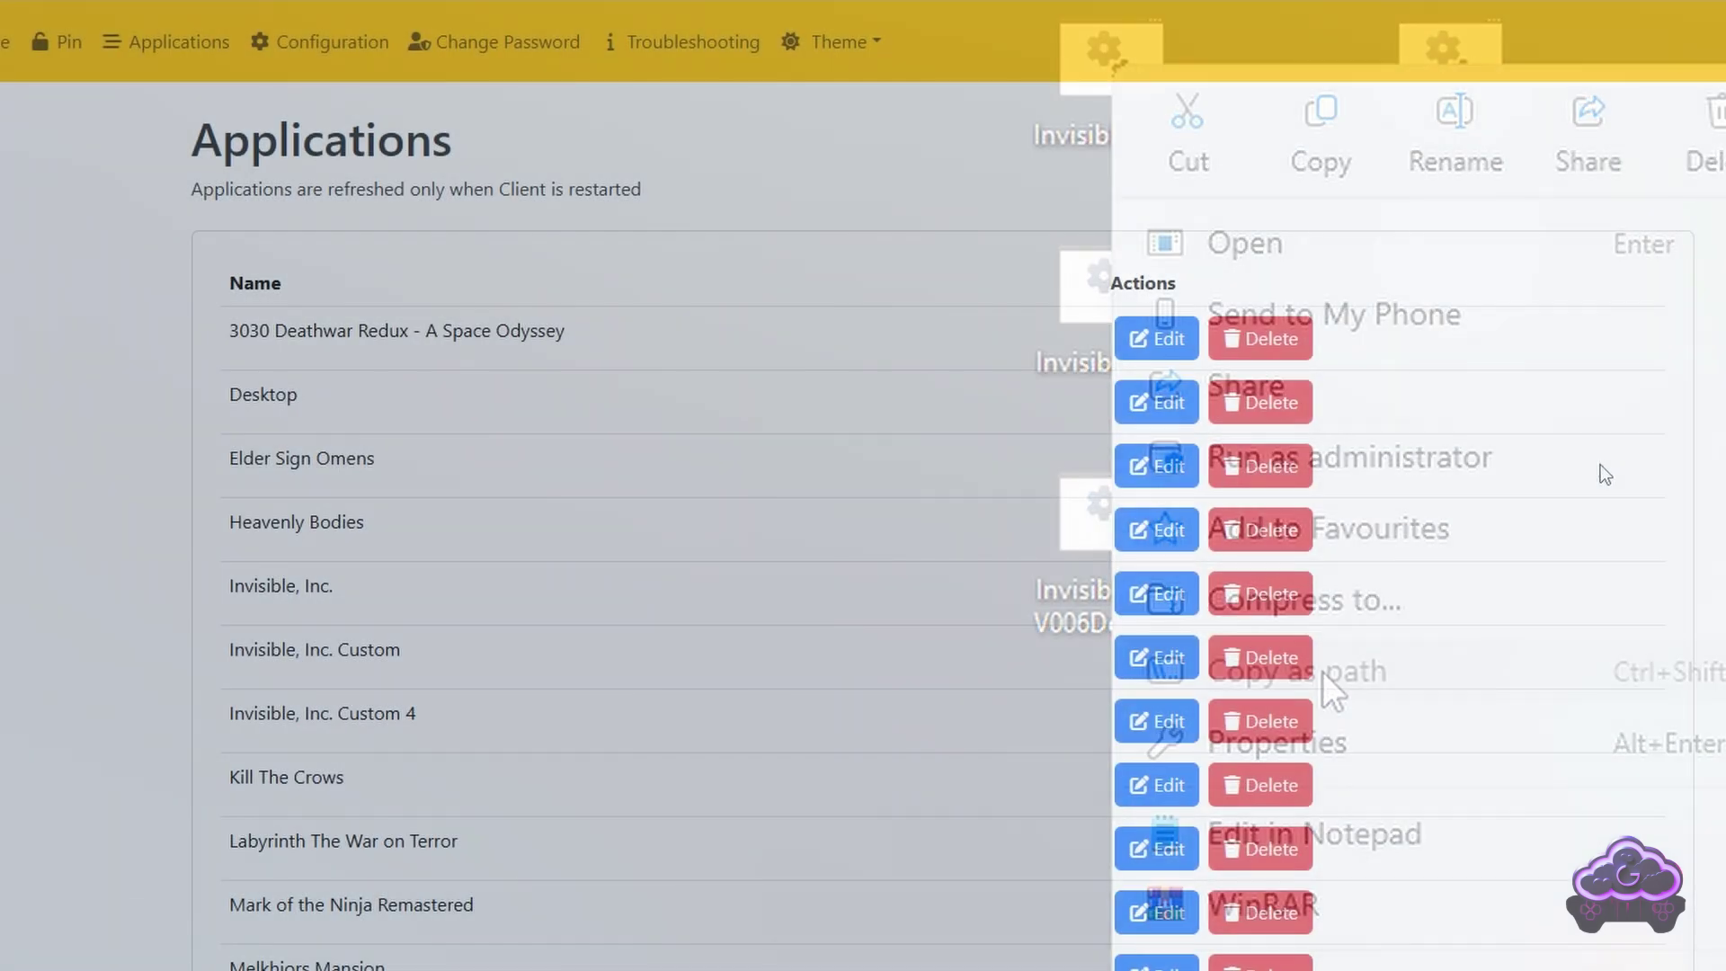
scroll(1556, 547, "down", 3)
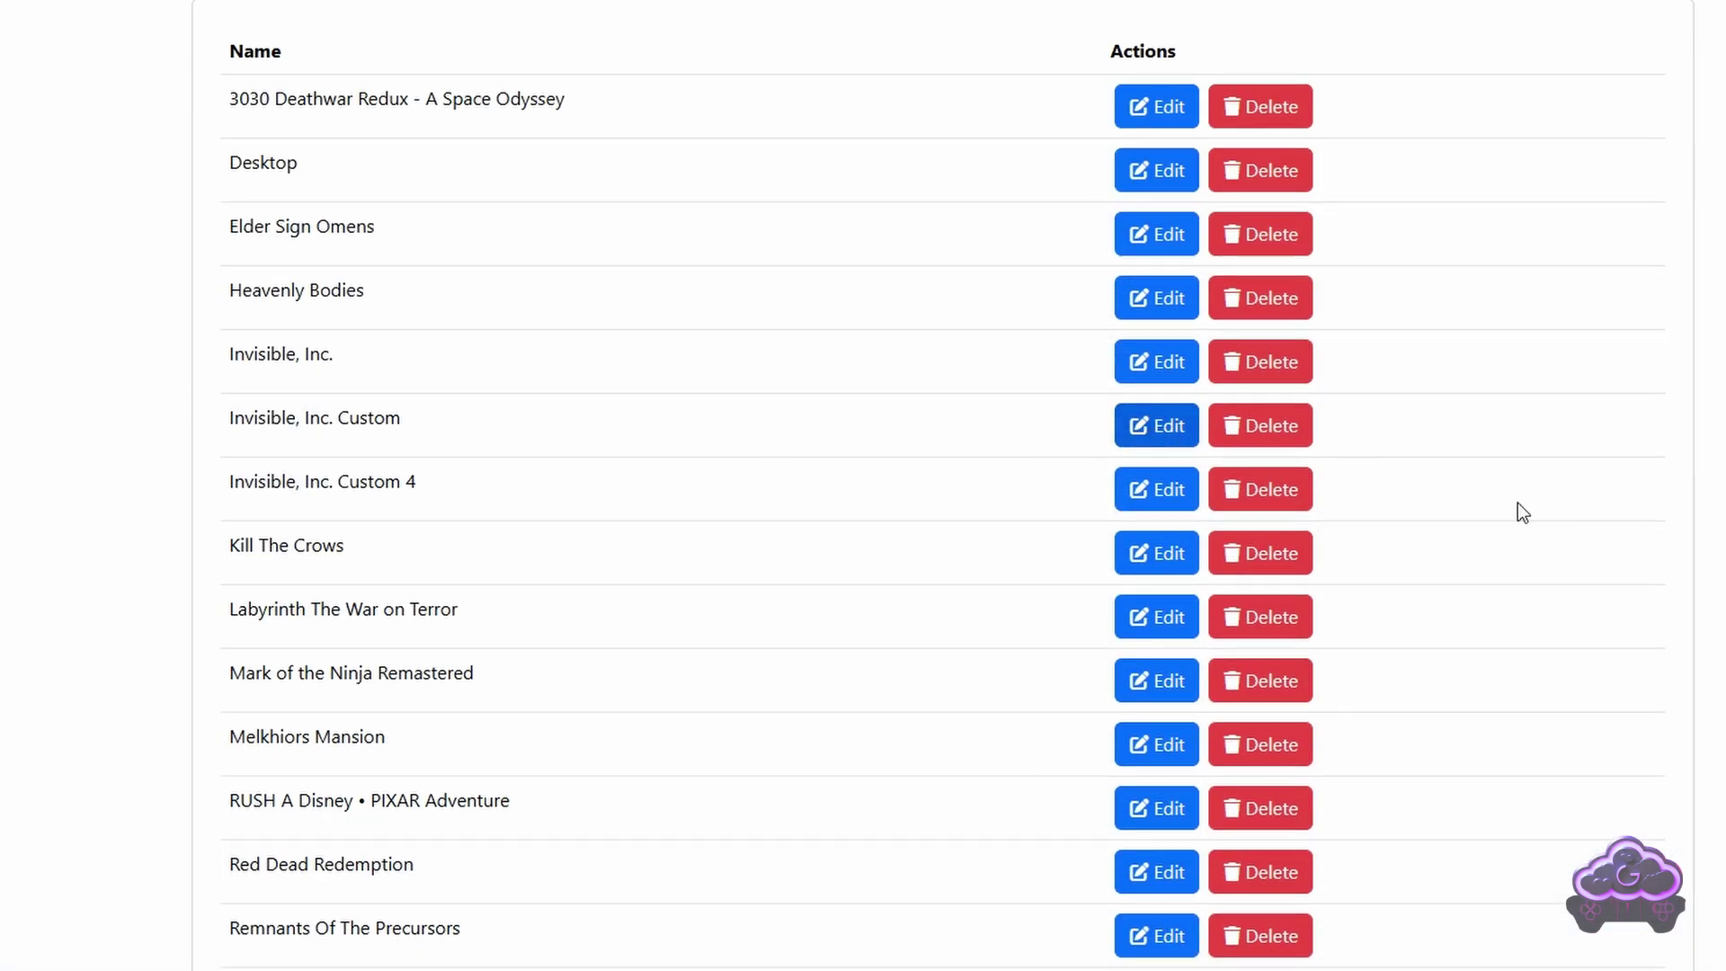
scroll(1518, 513, "down", 10)
scroll(1110, 426, "up", 3)
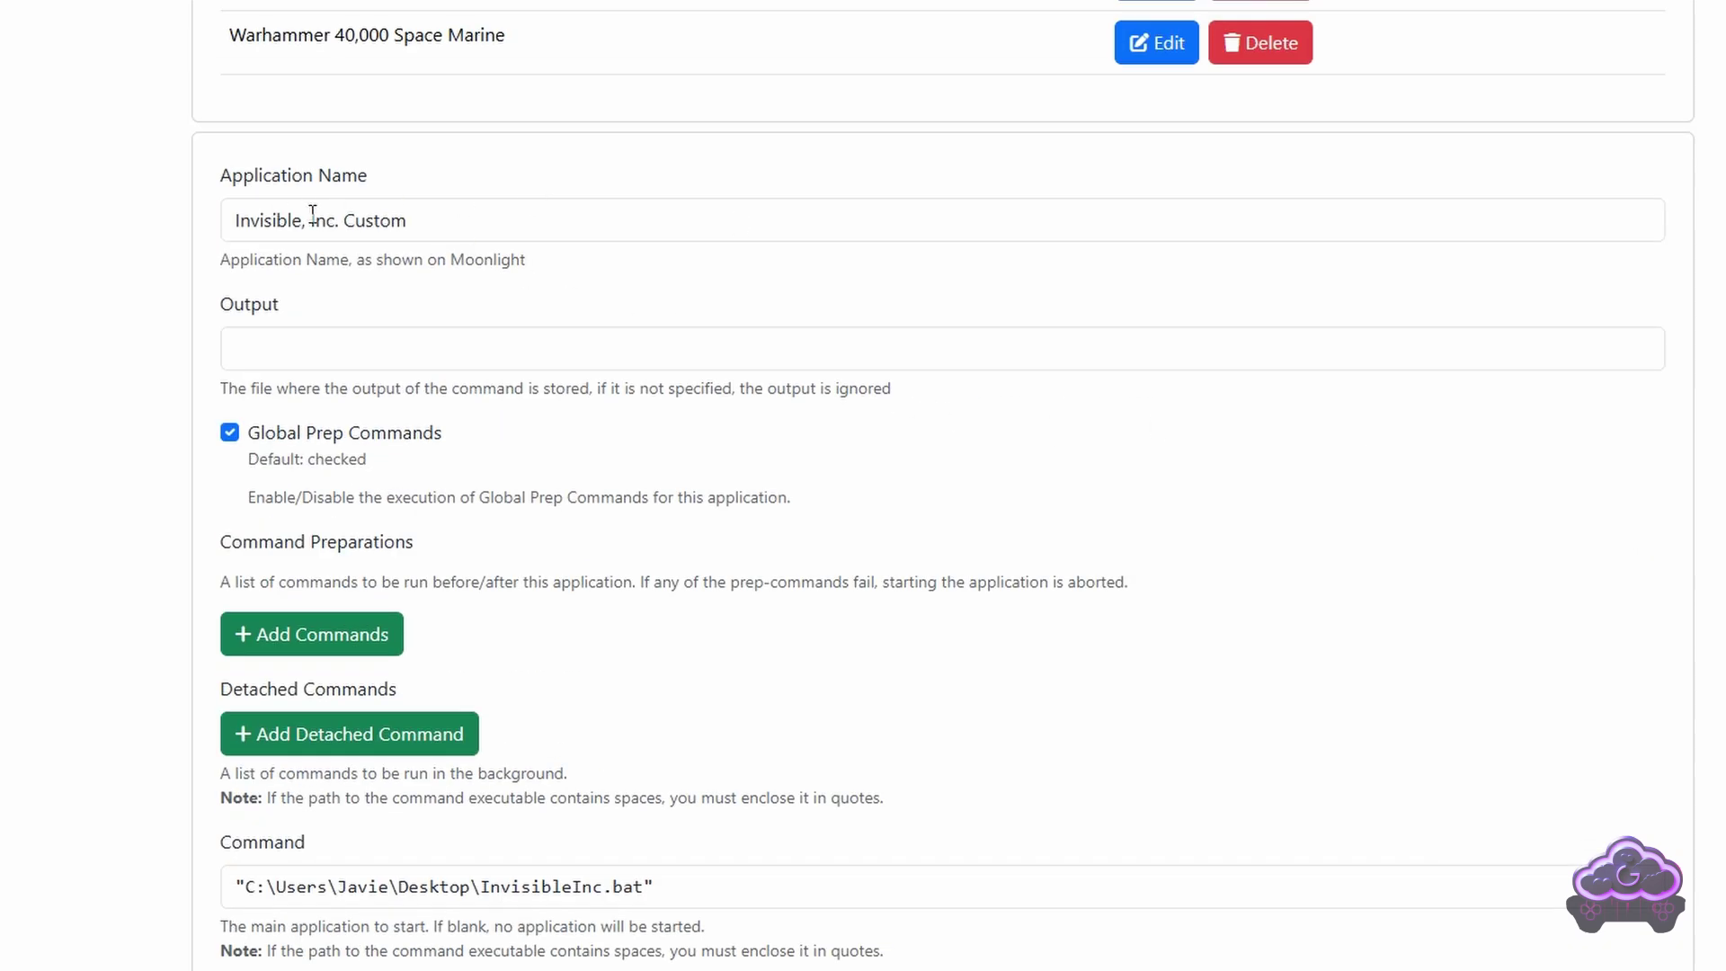
scroll(299, 216, "down", 4)
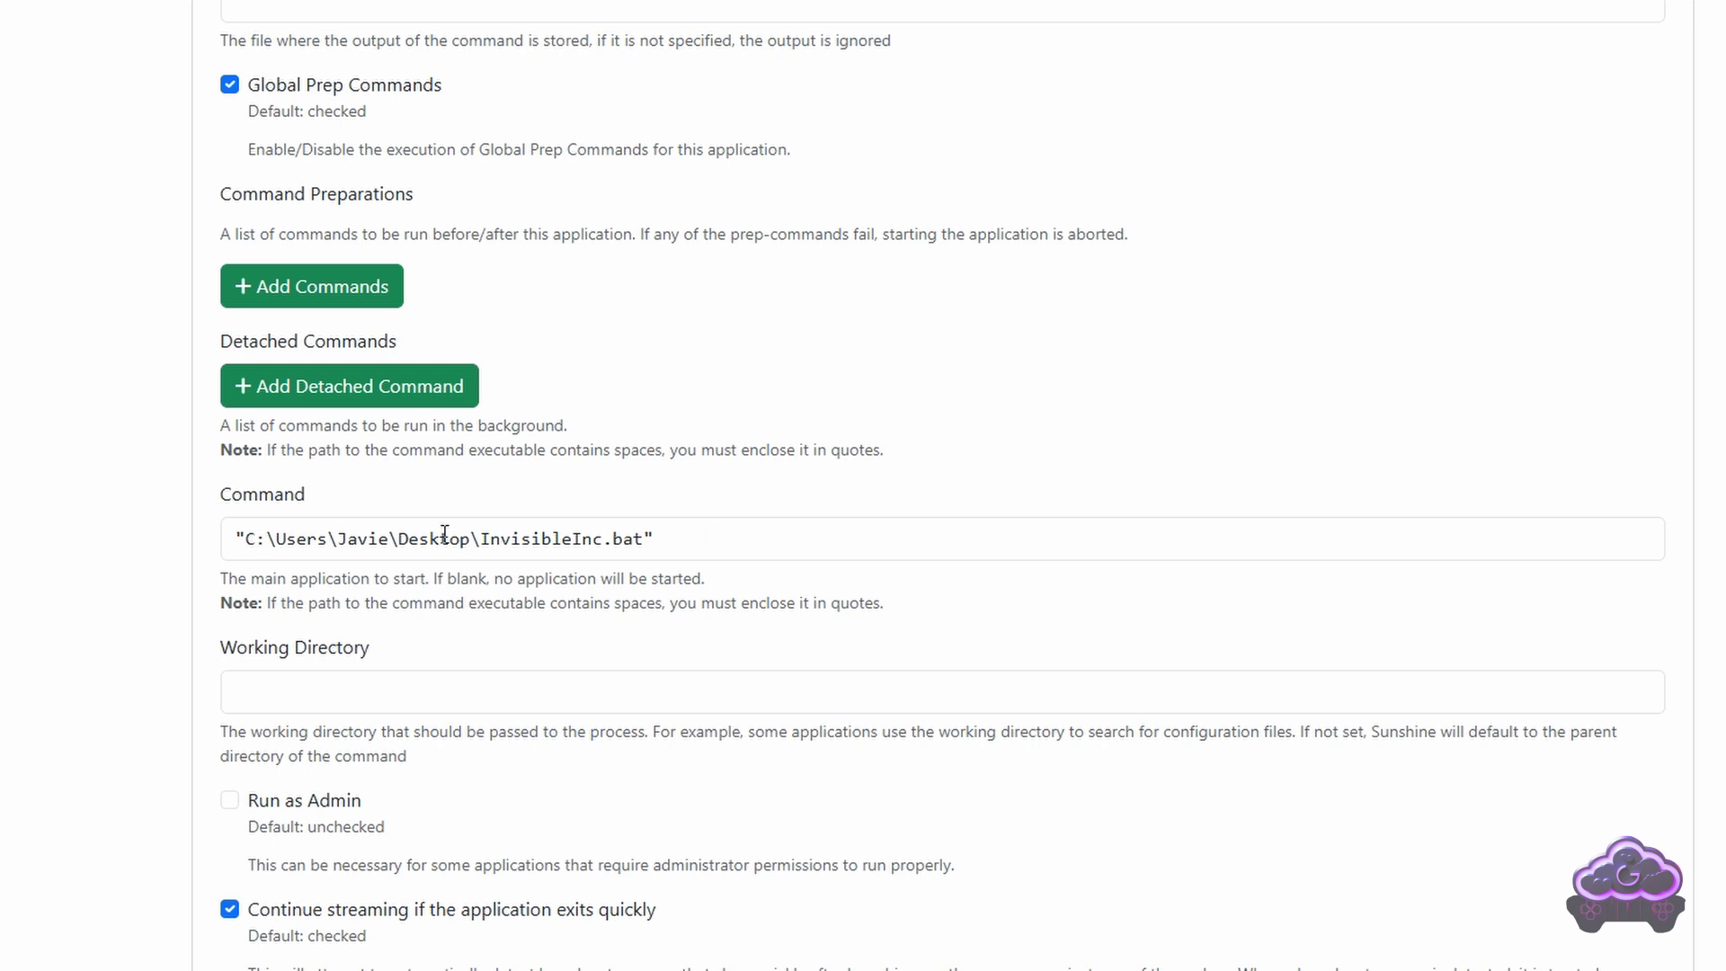
scroll(227, 517, "down", 5)
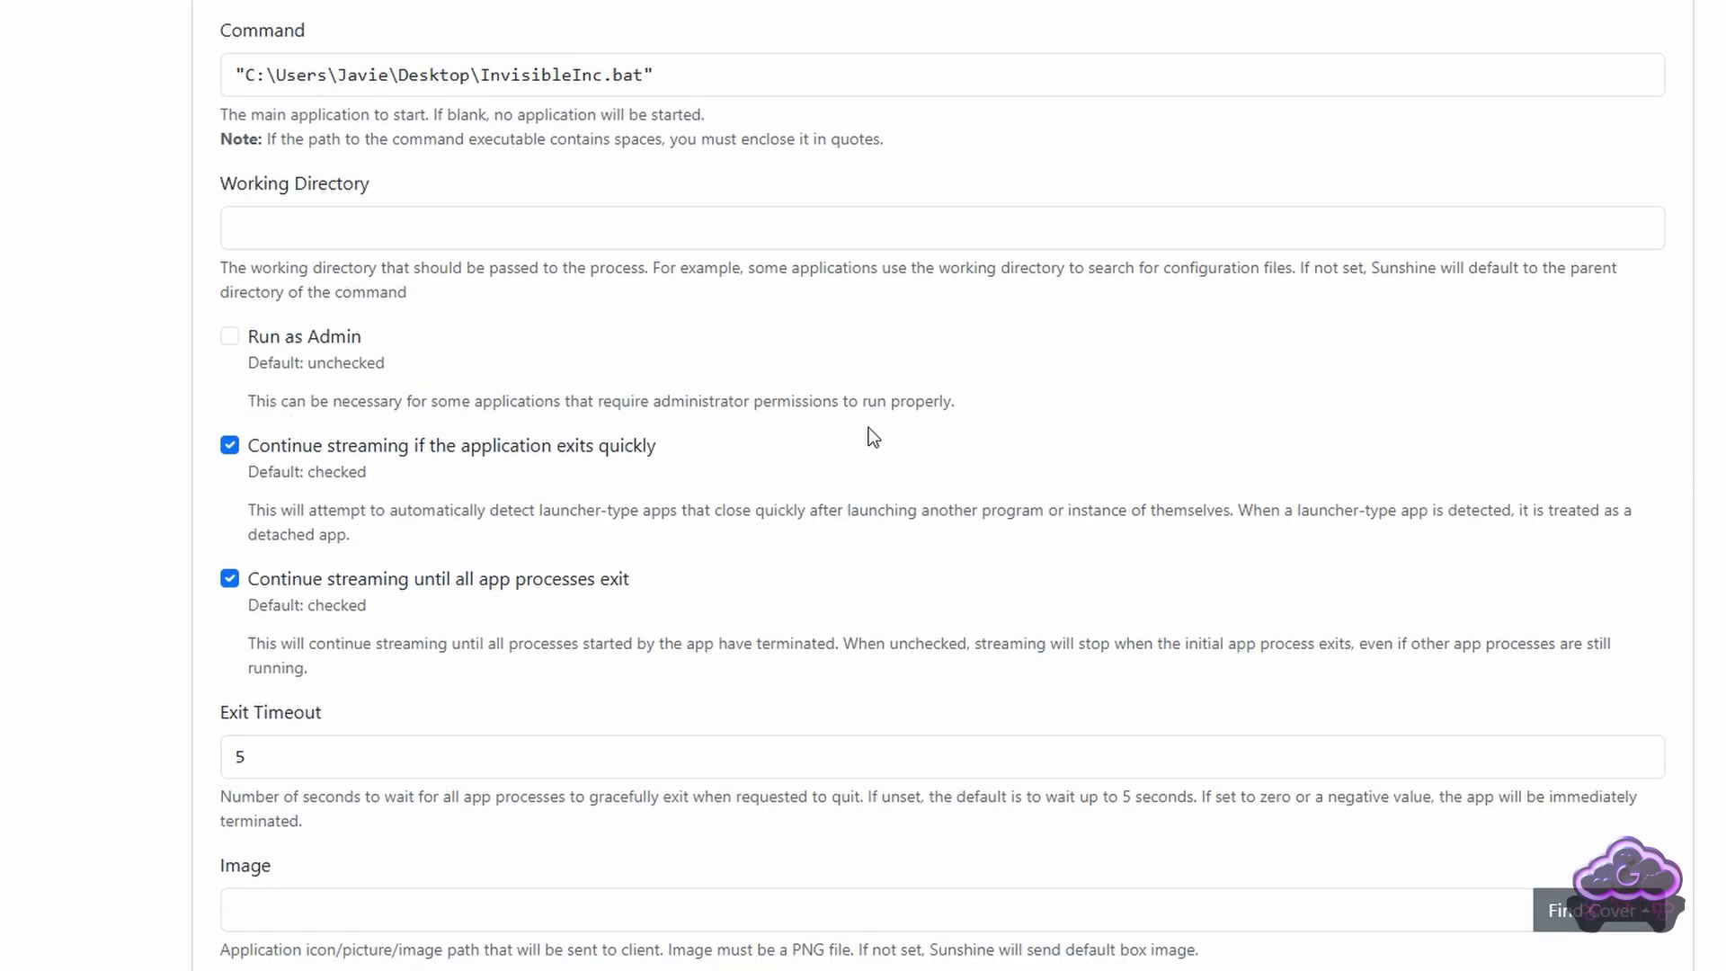
scroll(868, 434, "down", 4)
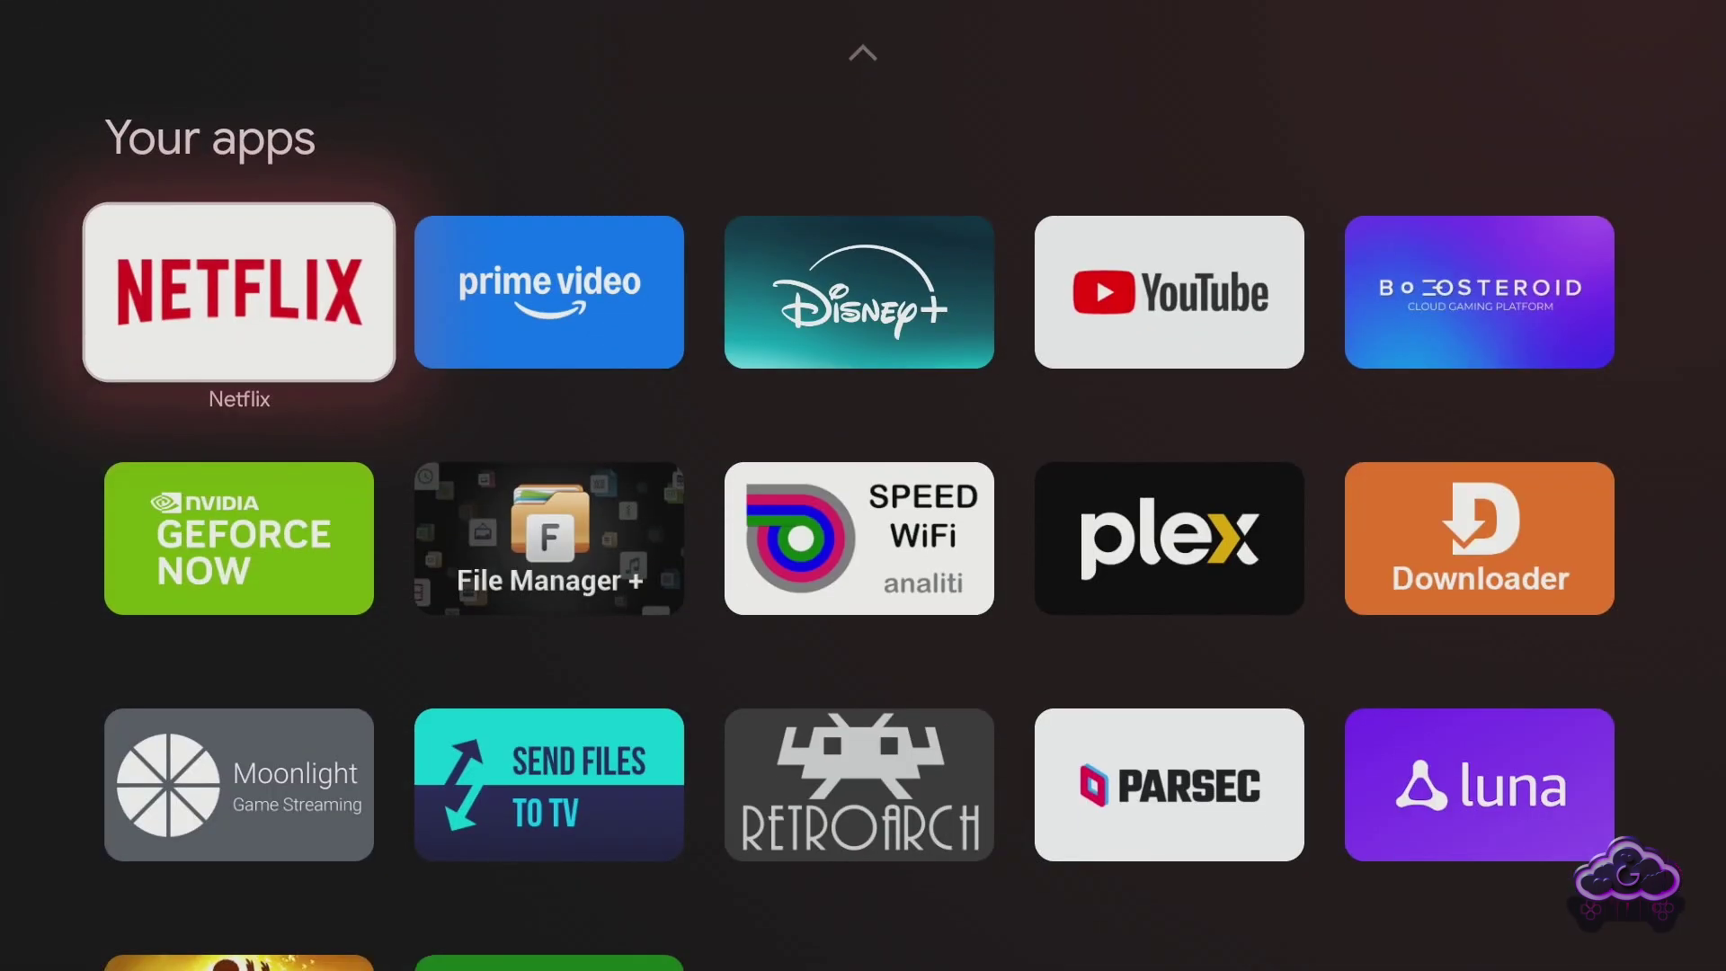
Step: Launch the Invisible, Inc. Custom stream from Moonlight on the TV
key("Down")
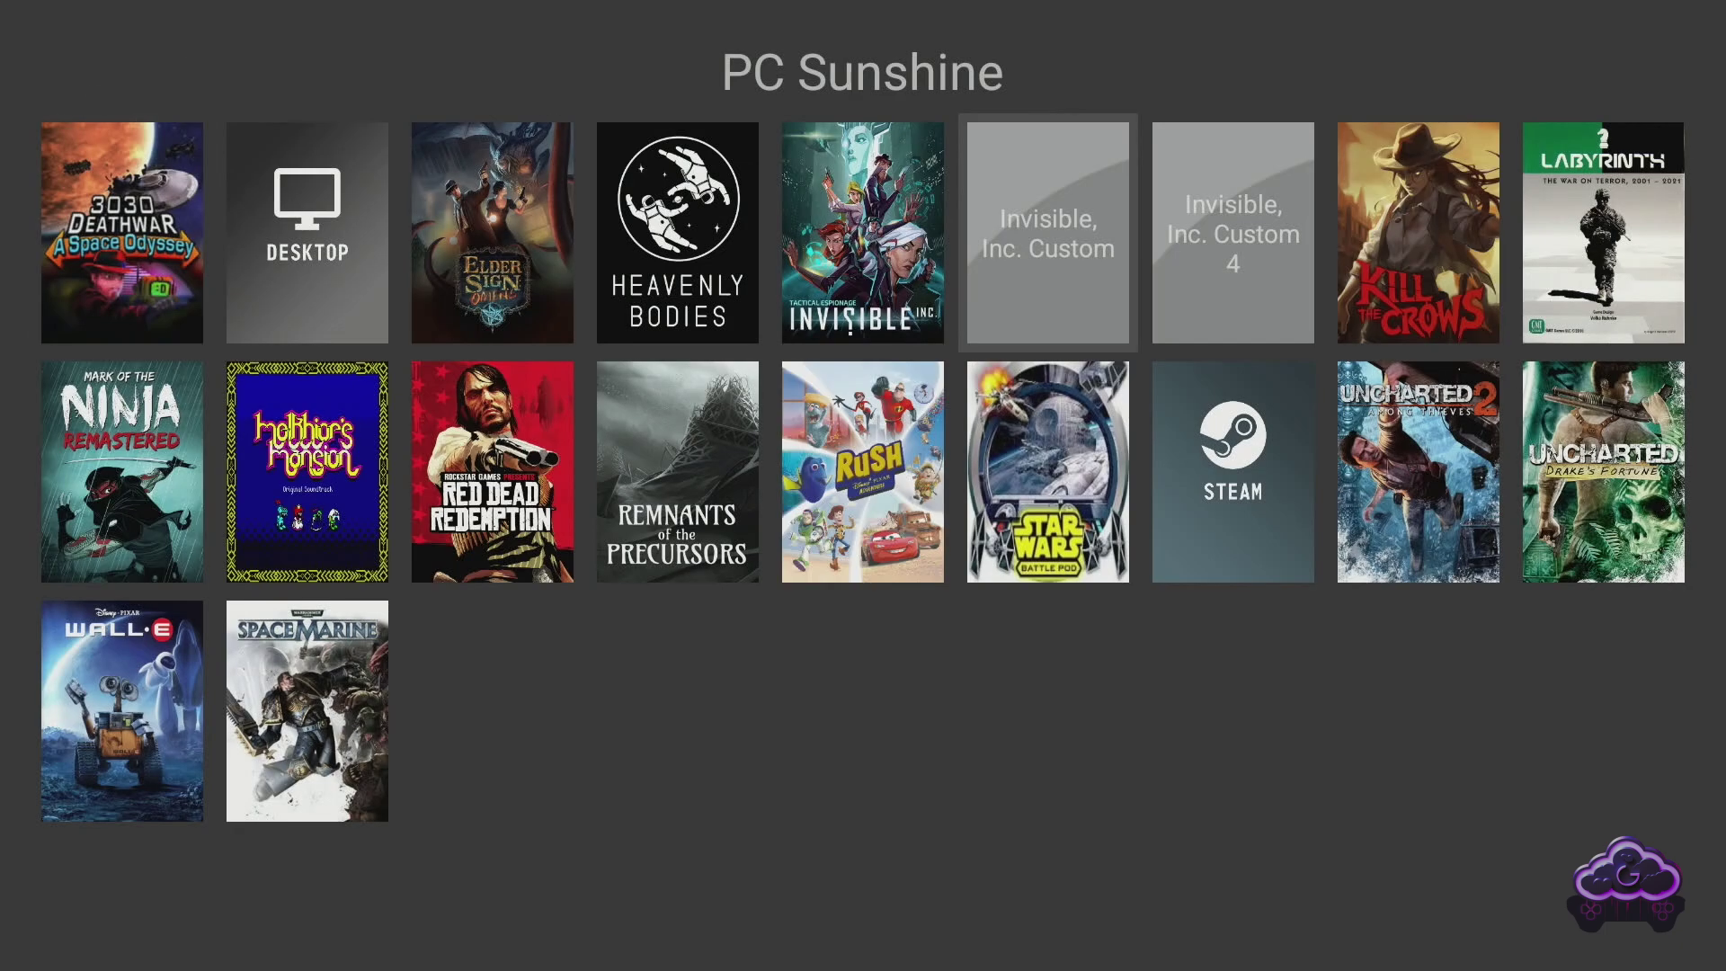
key("Return")
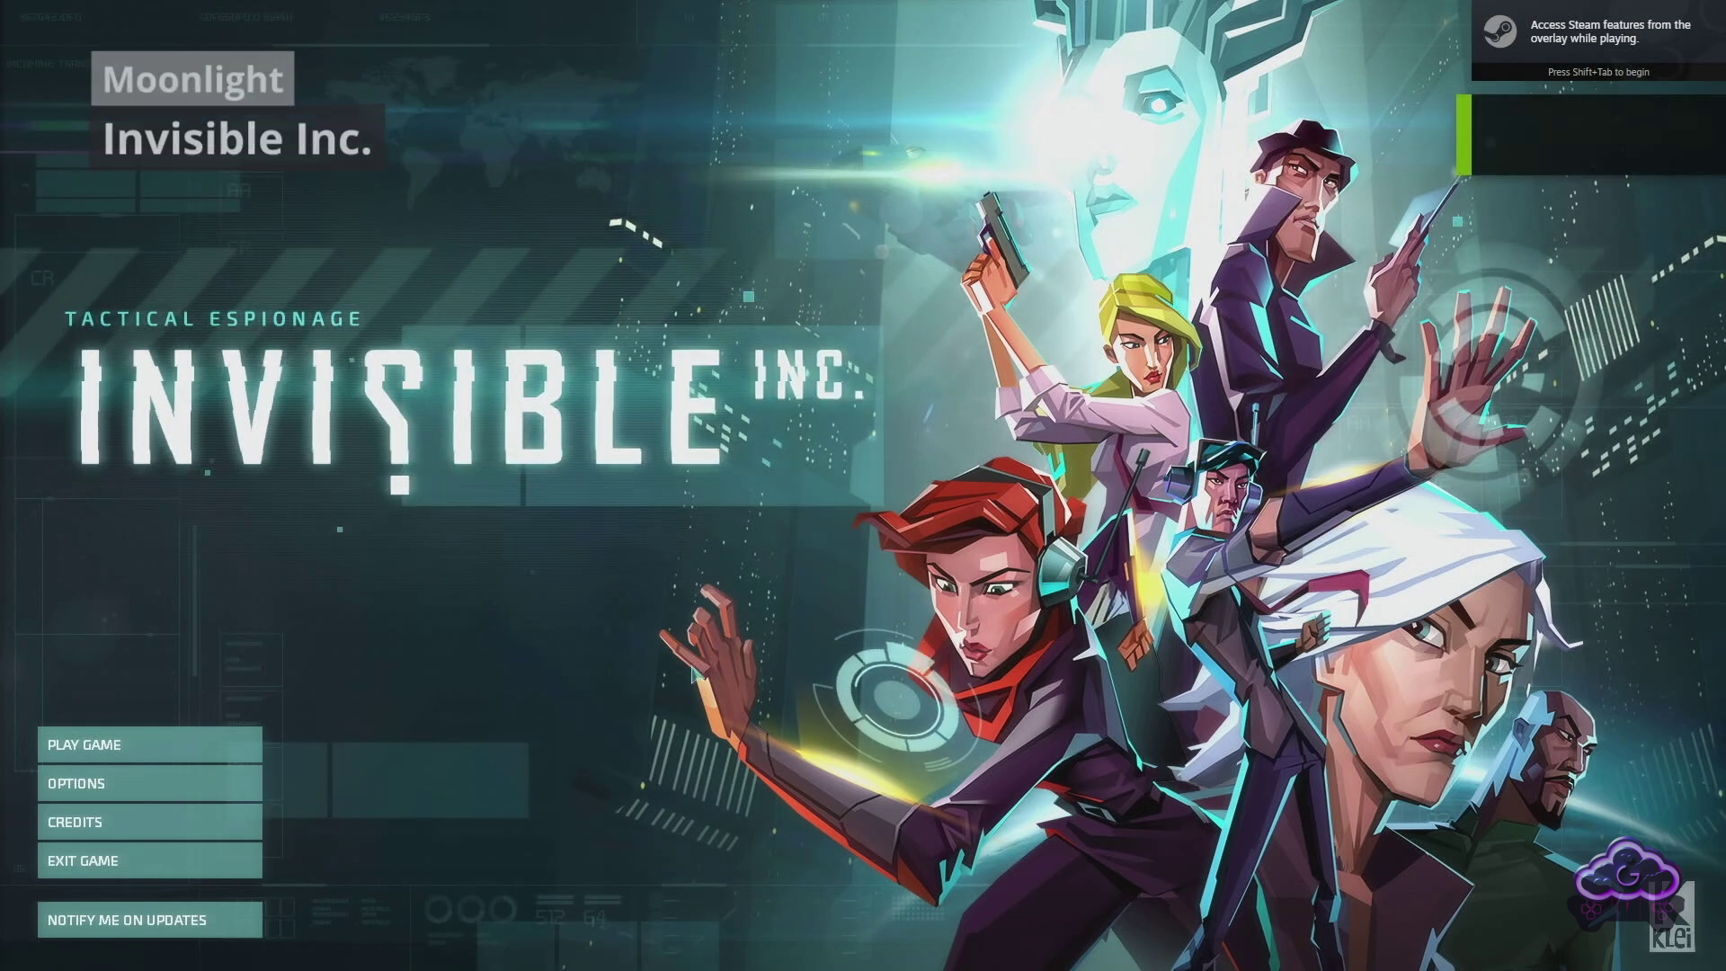
Step: Continue the Experienced 02 days Invisible Inc. save from the first slot
left_click(162, 754)
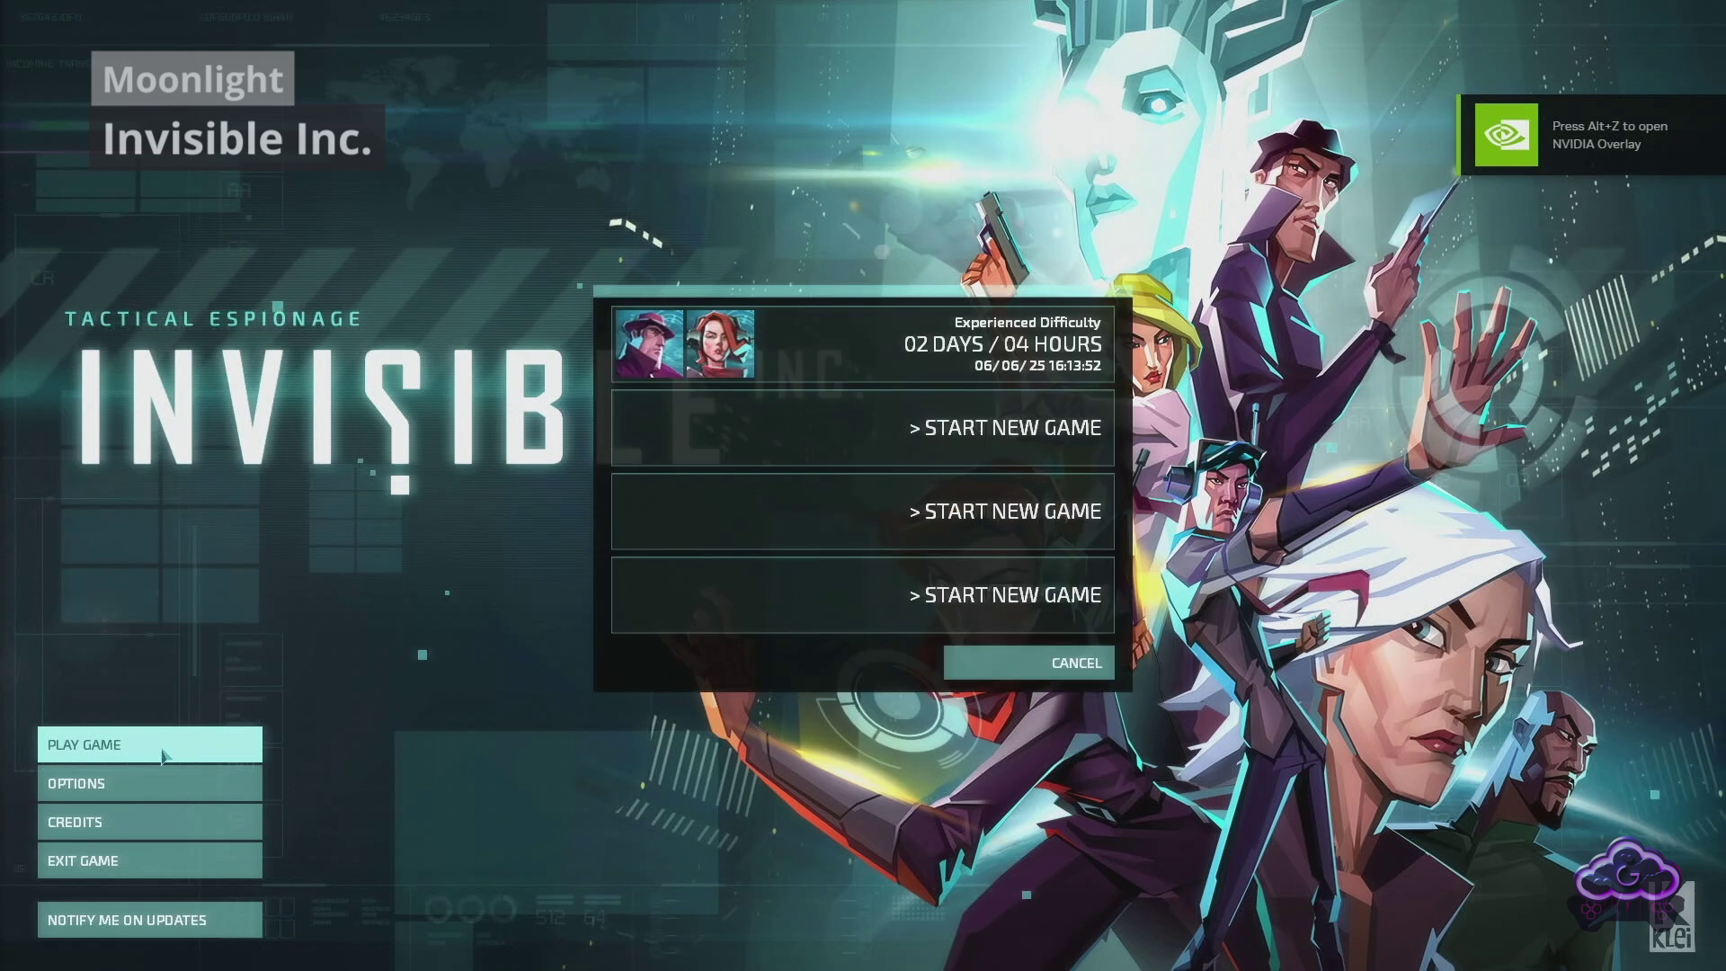
left_click(873, 377)
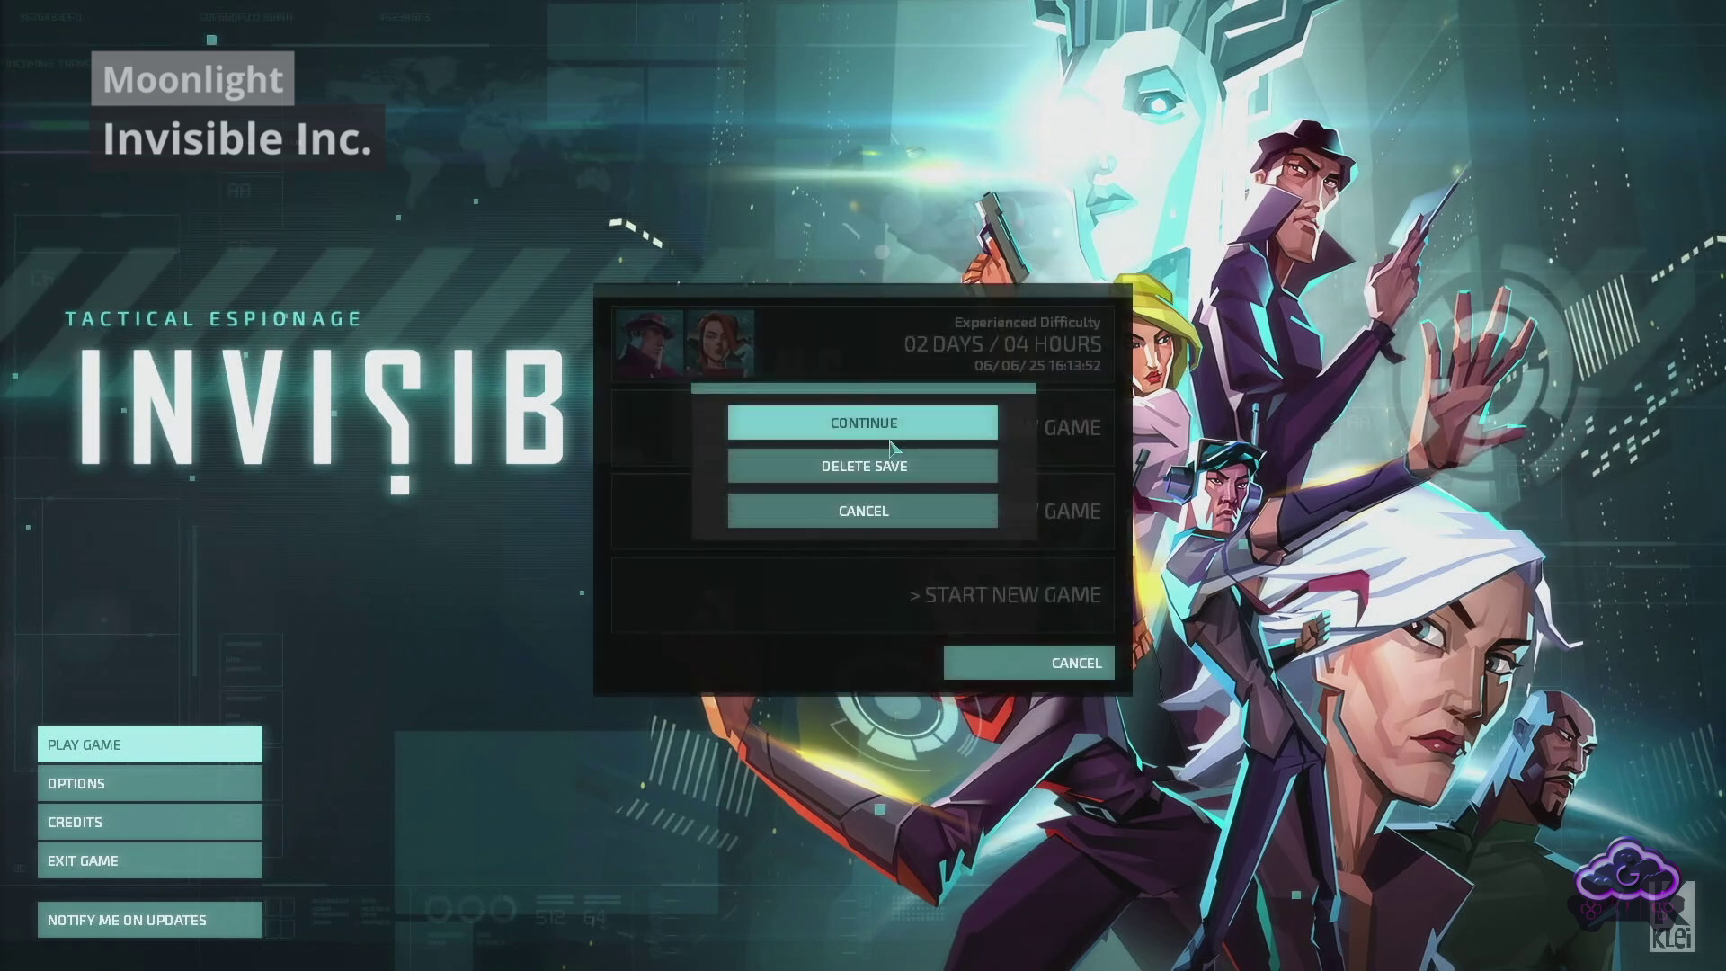
left_click(889, 437)
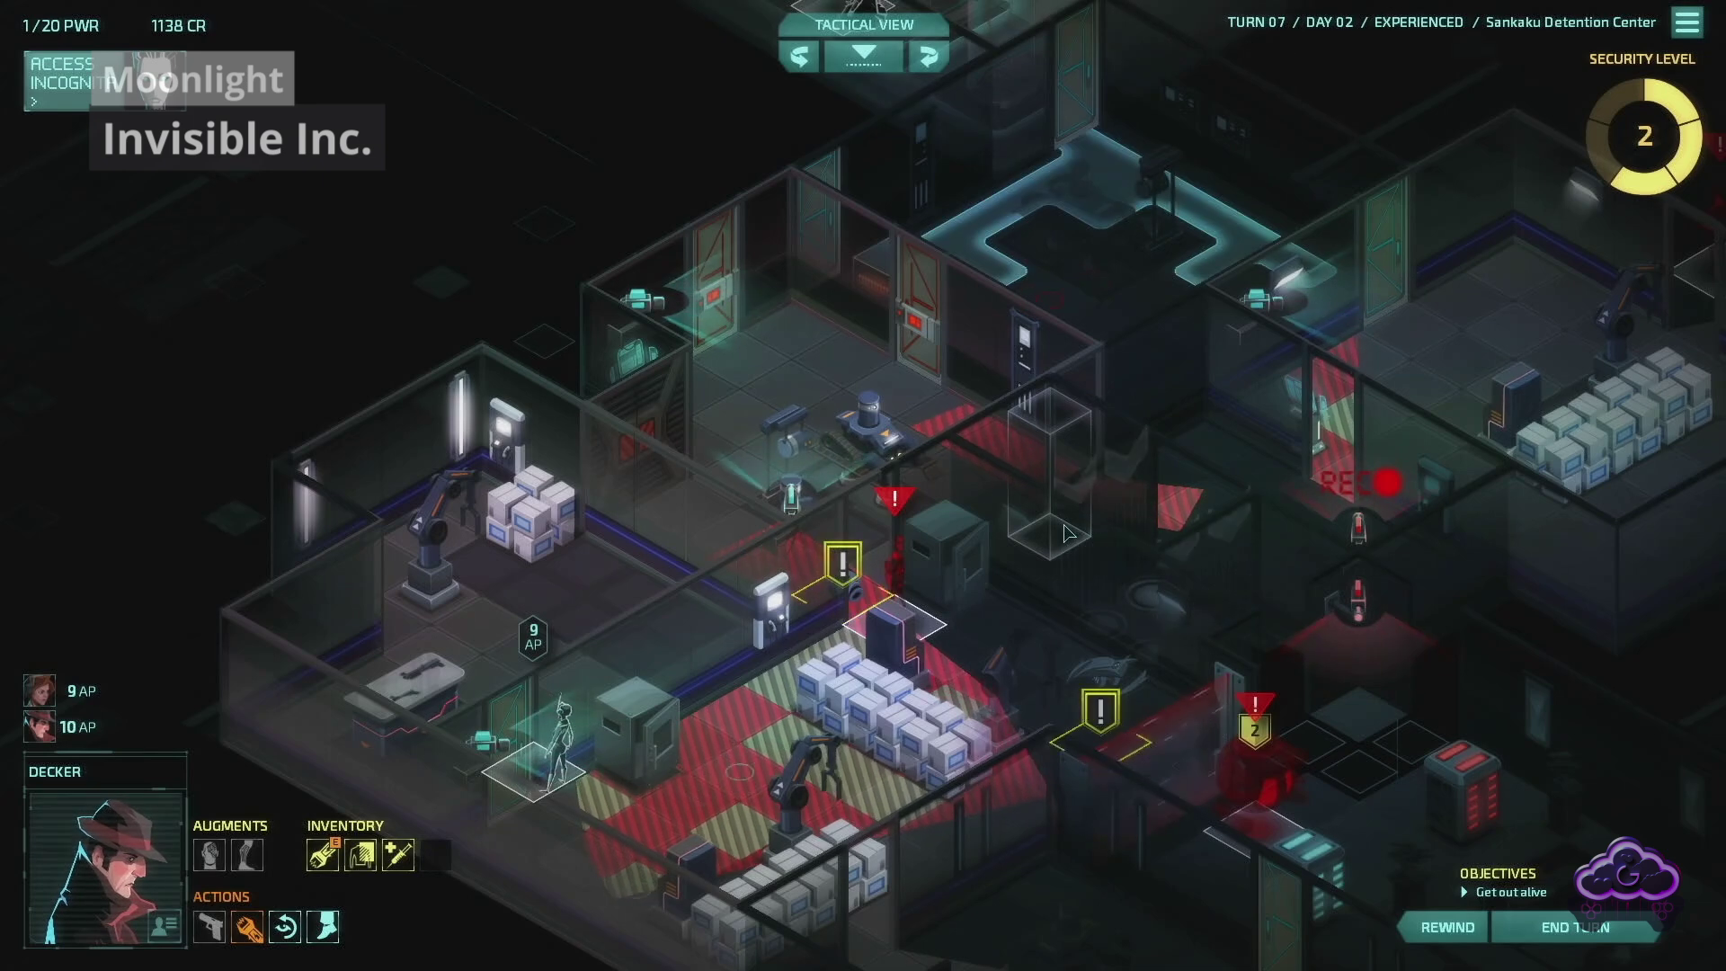
Step: Pan the Sankaku Detention Center map to Decker, then review his skills, augments and equipment
key("Left")
key("Up")
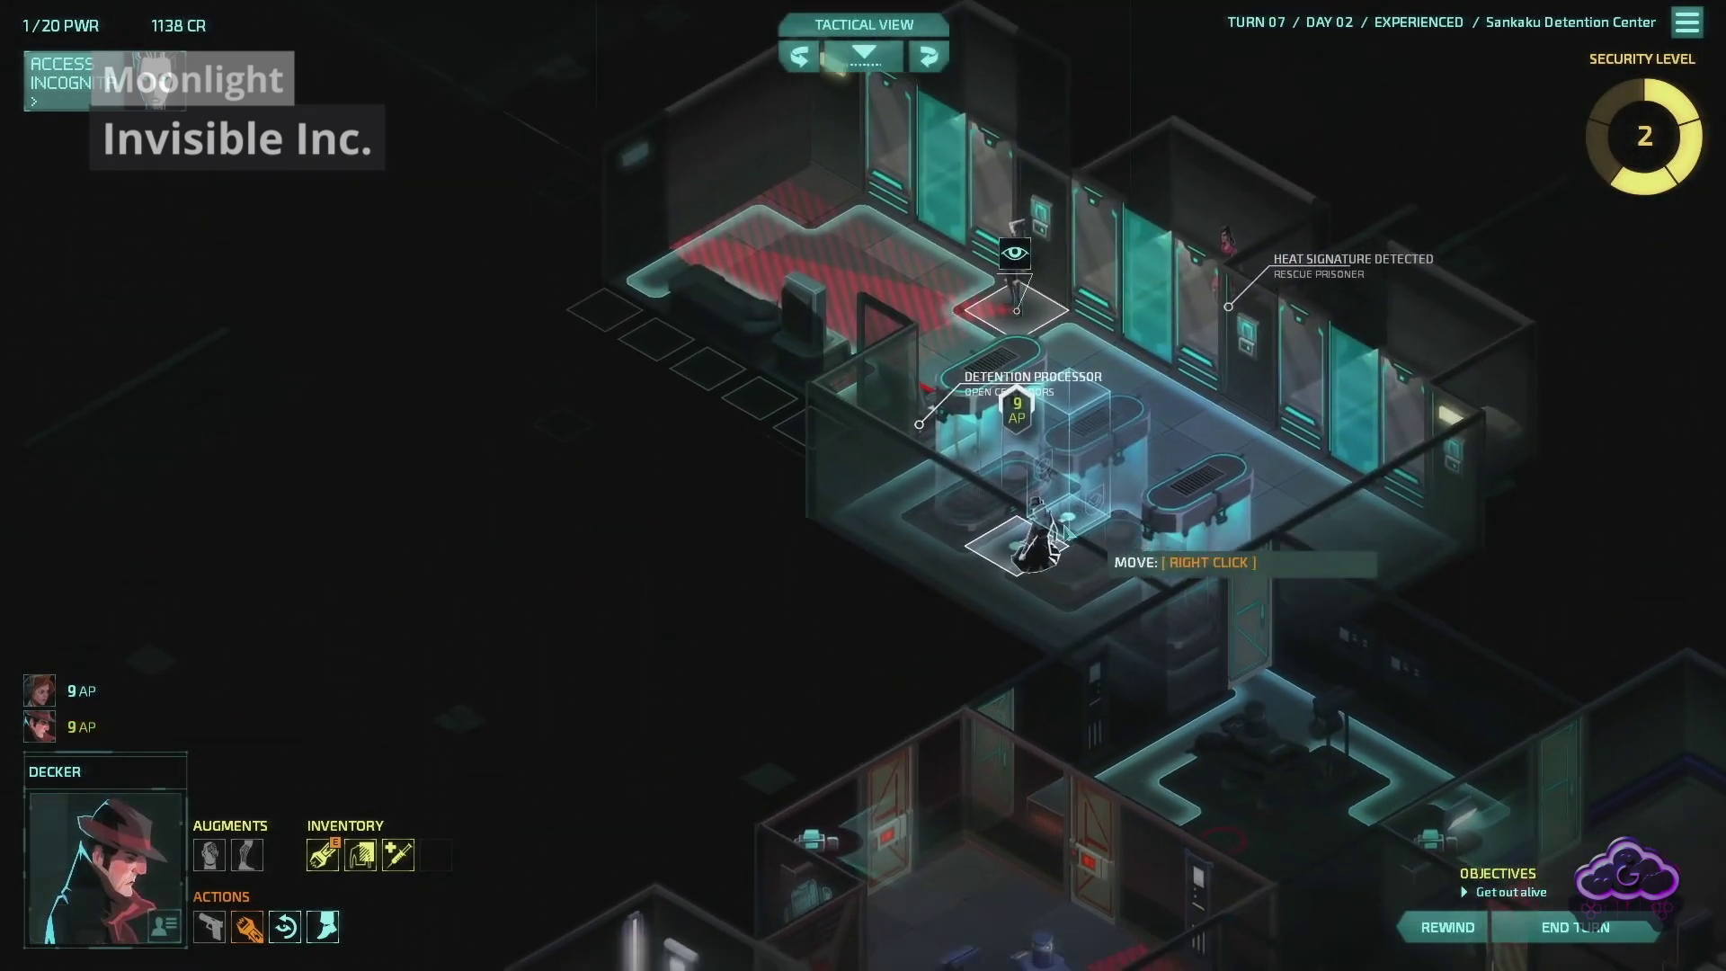
key("Down")
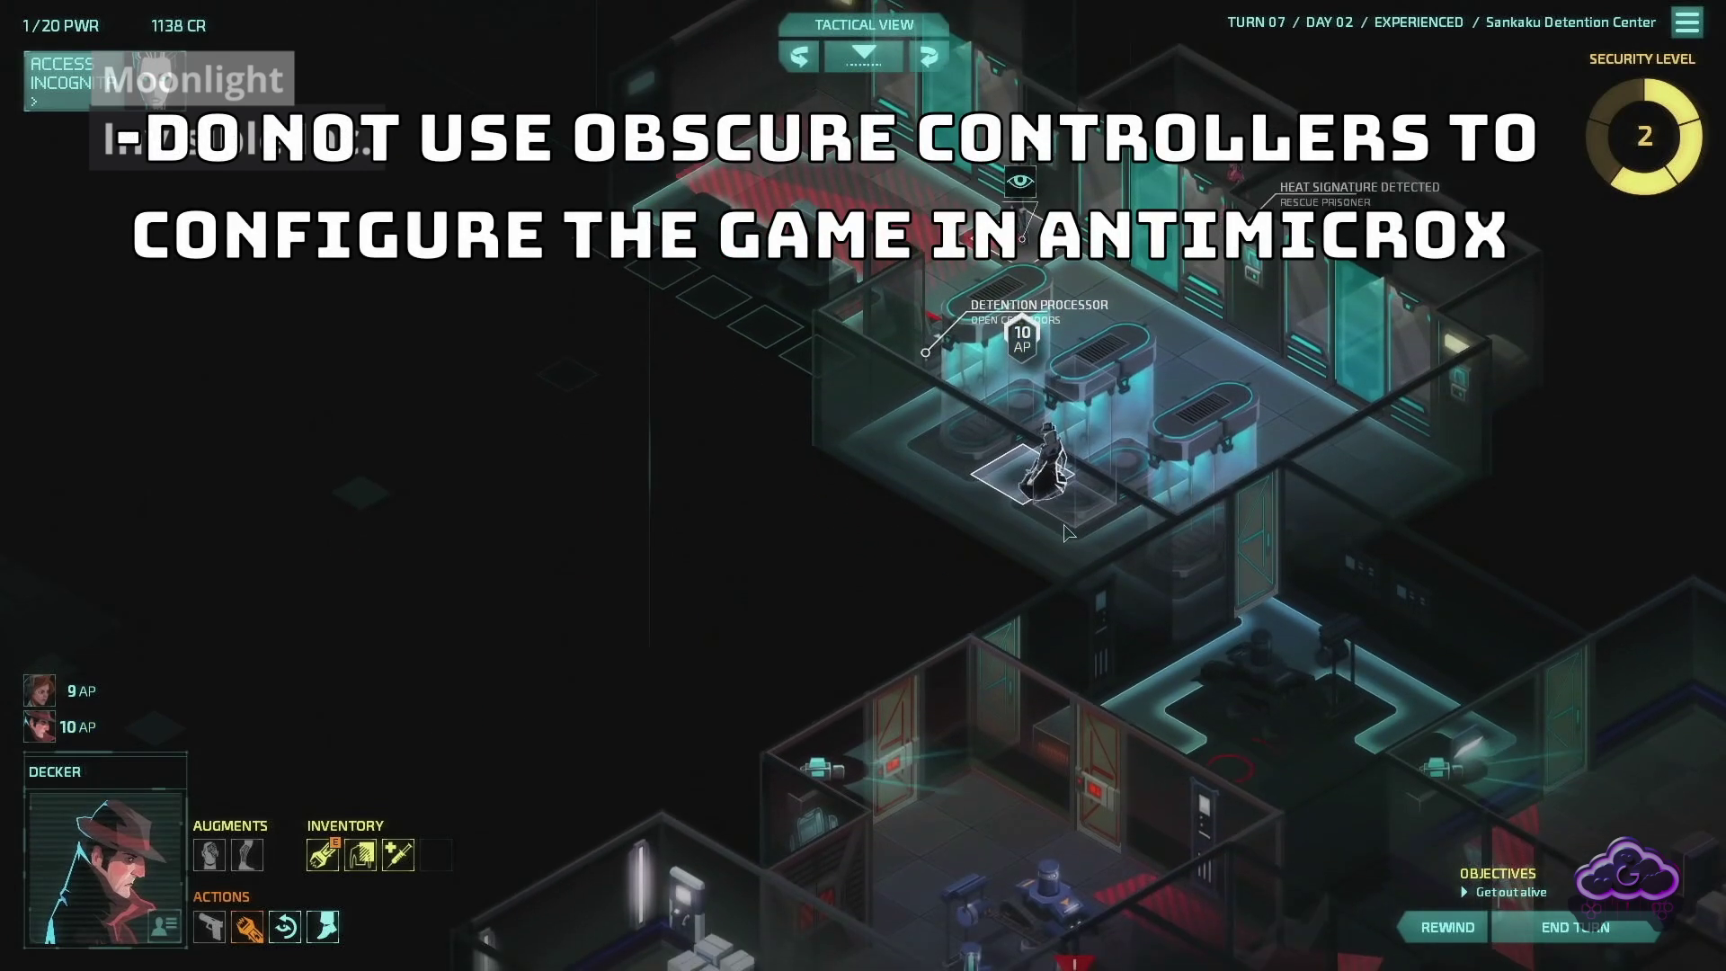
key("Up")
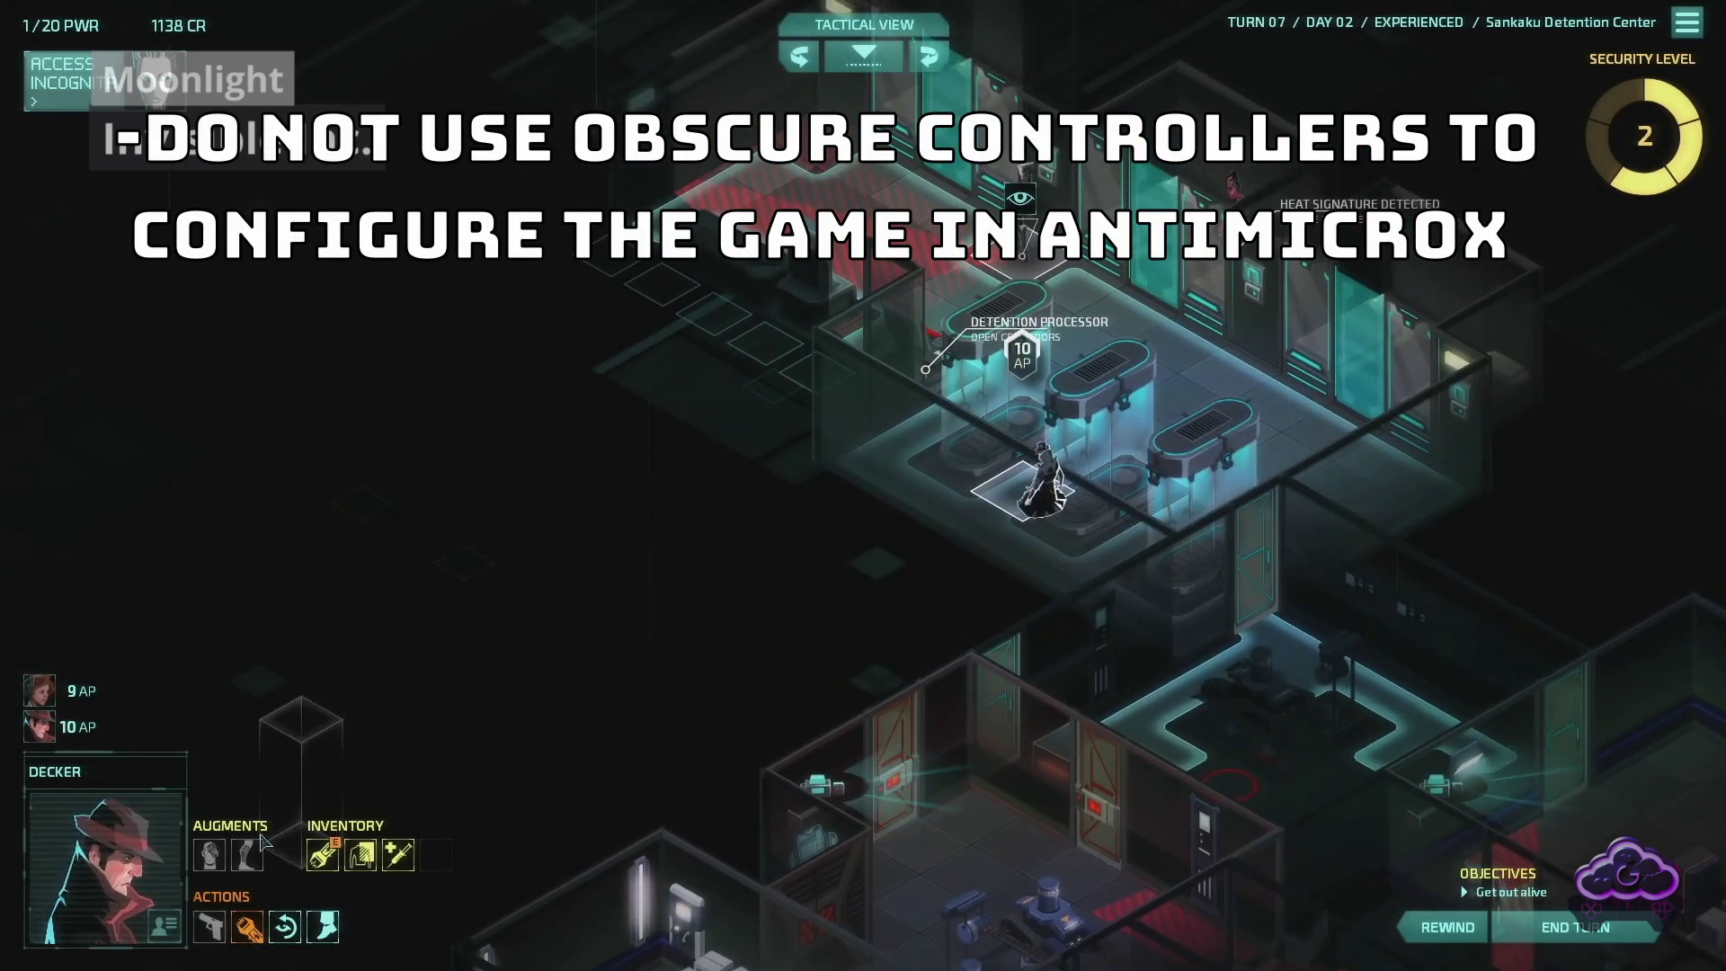
left_click(56, 850)
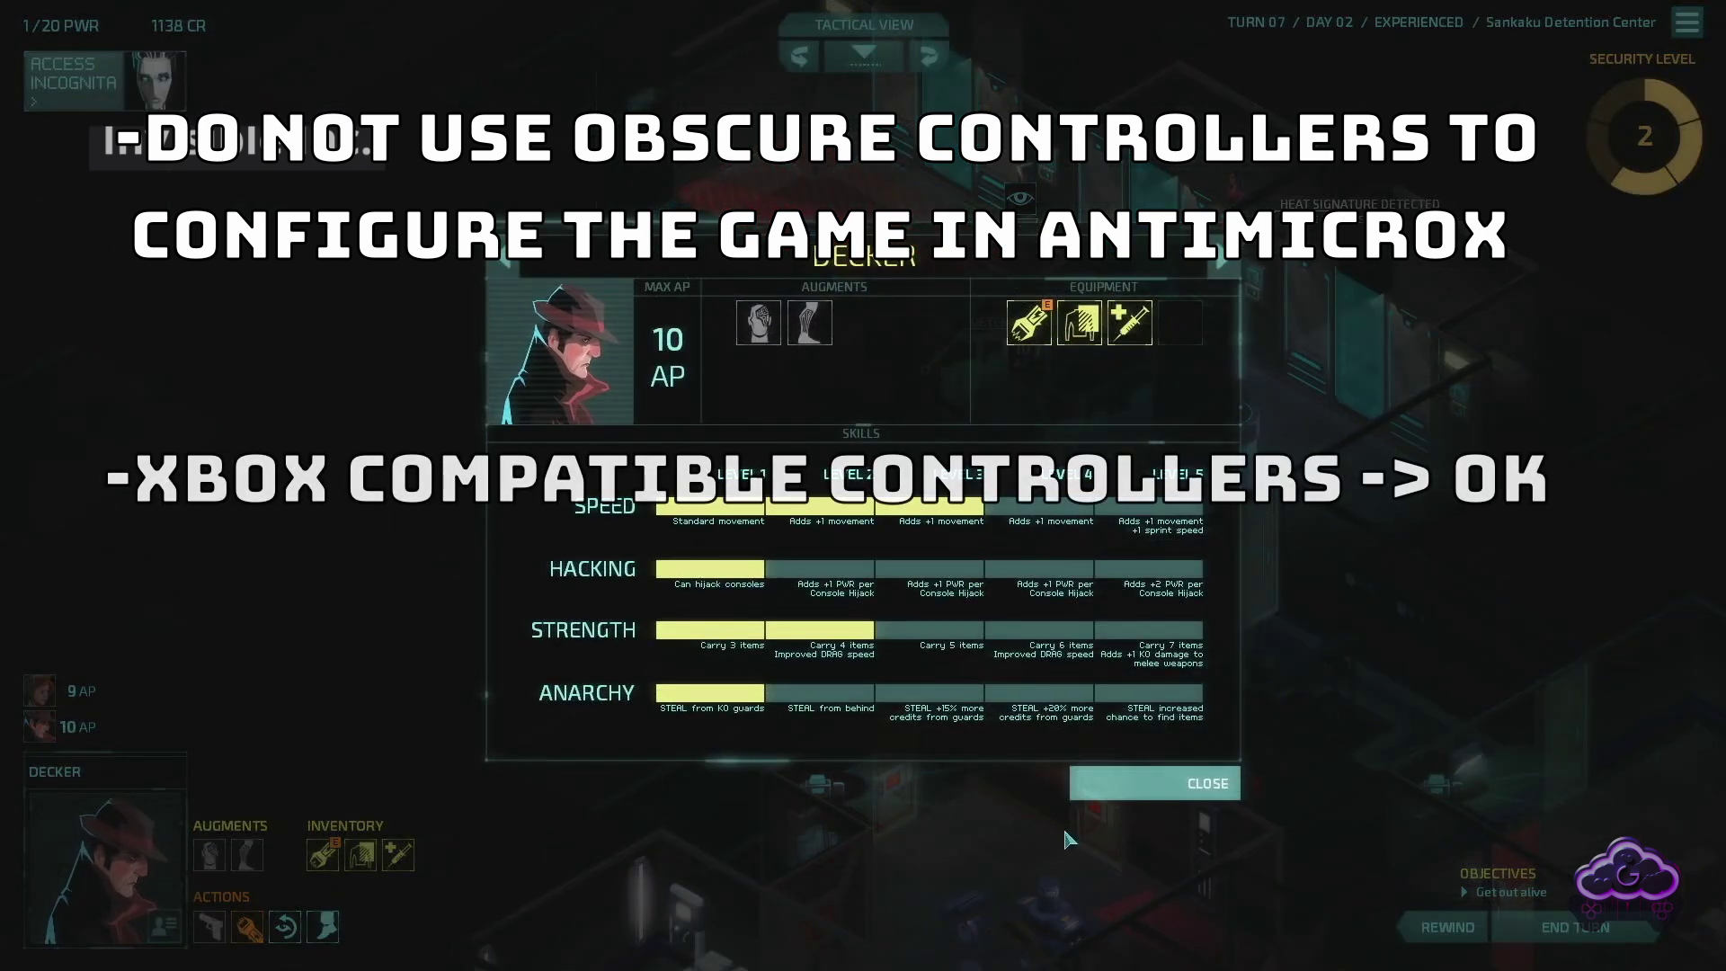
left_click(1157, 787)
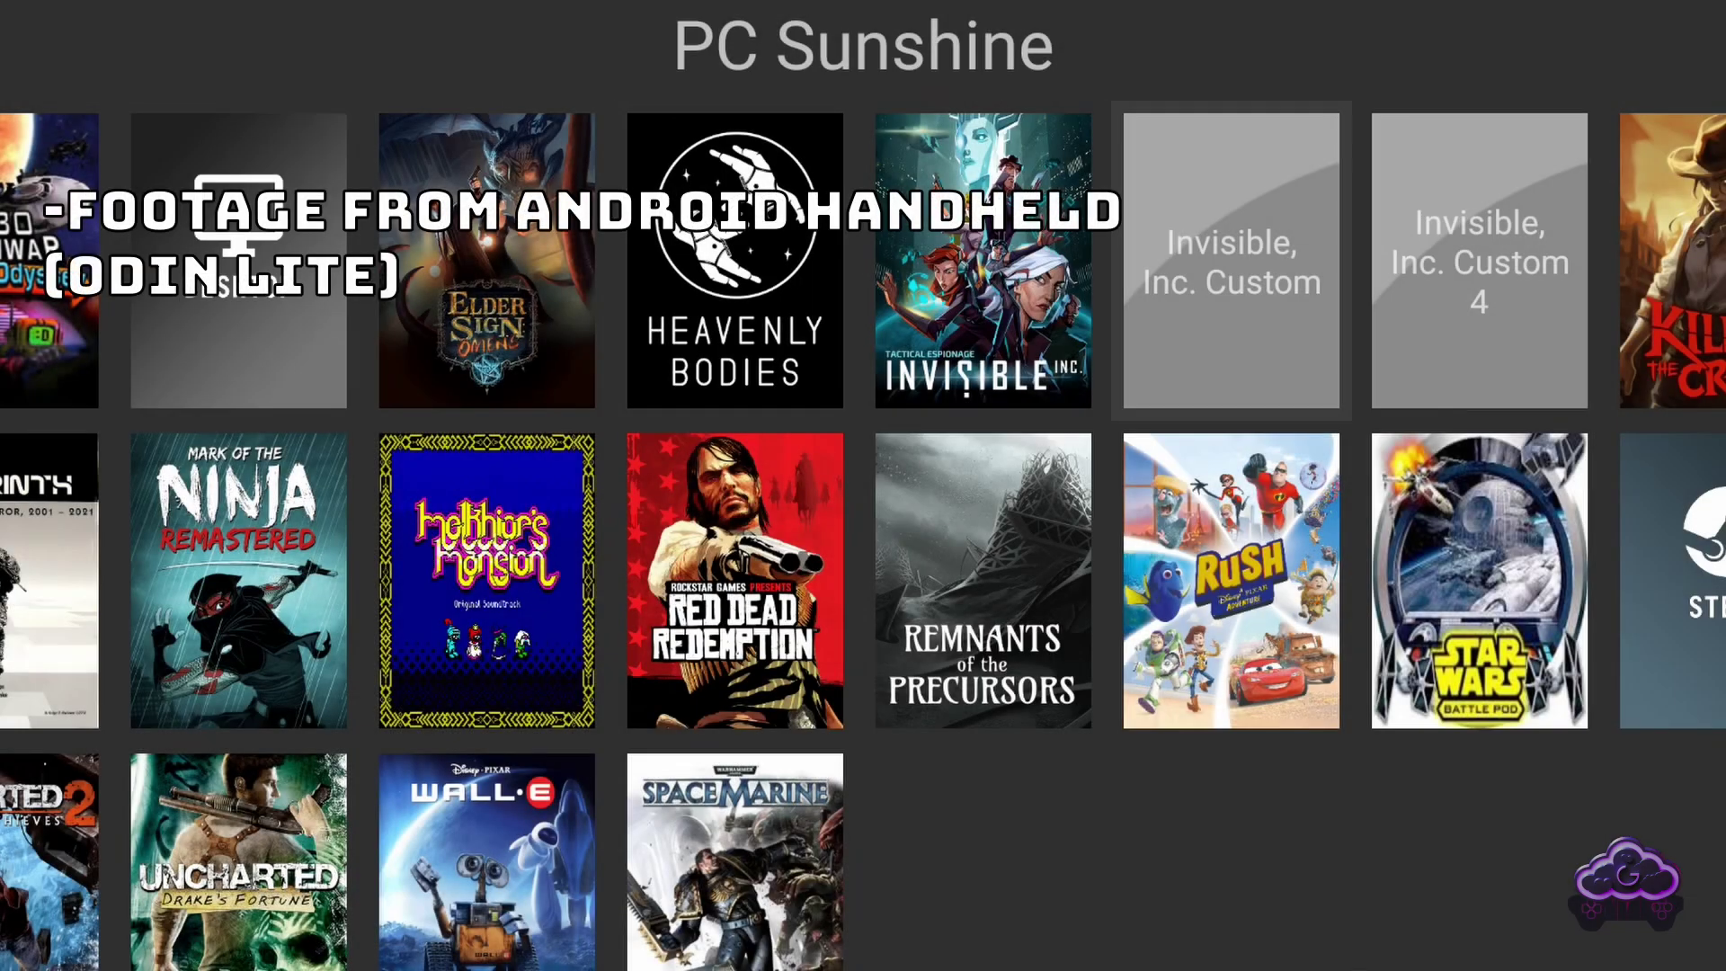
Step: Relaunch the Invisible, Inc. Custom stream, pick the next propulsion research and close the Year 2304 notice
left_click(1232, 259)
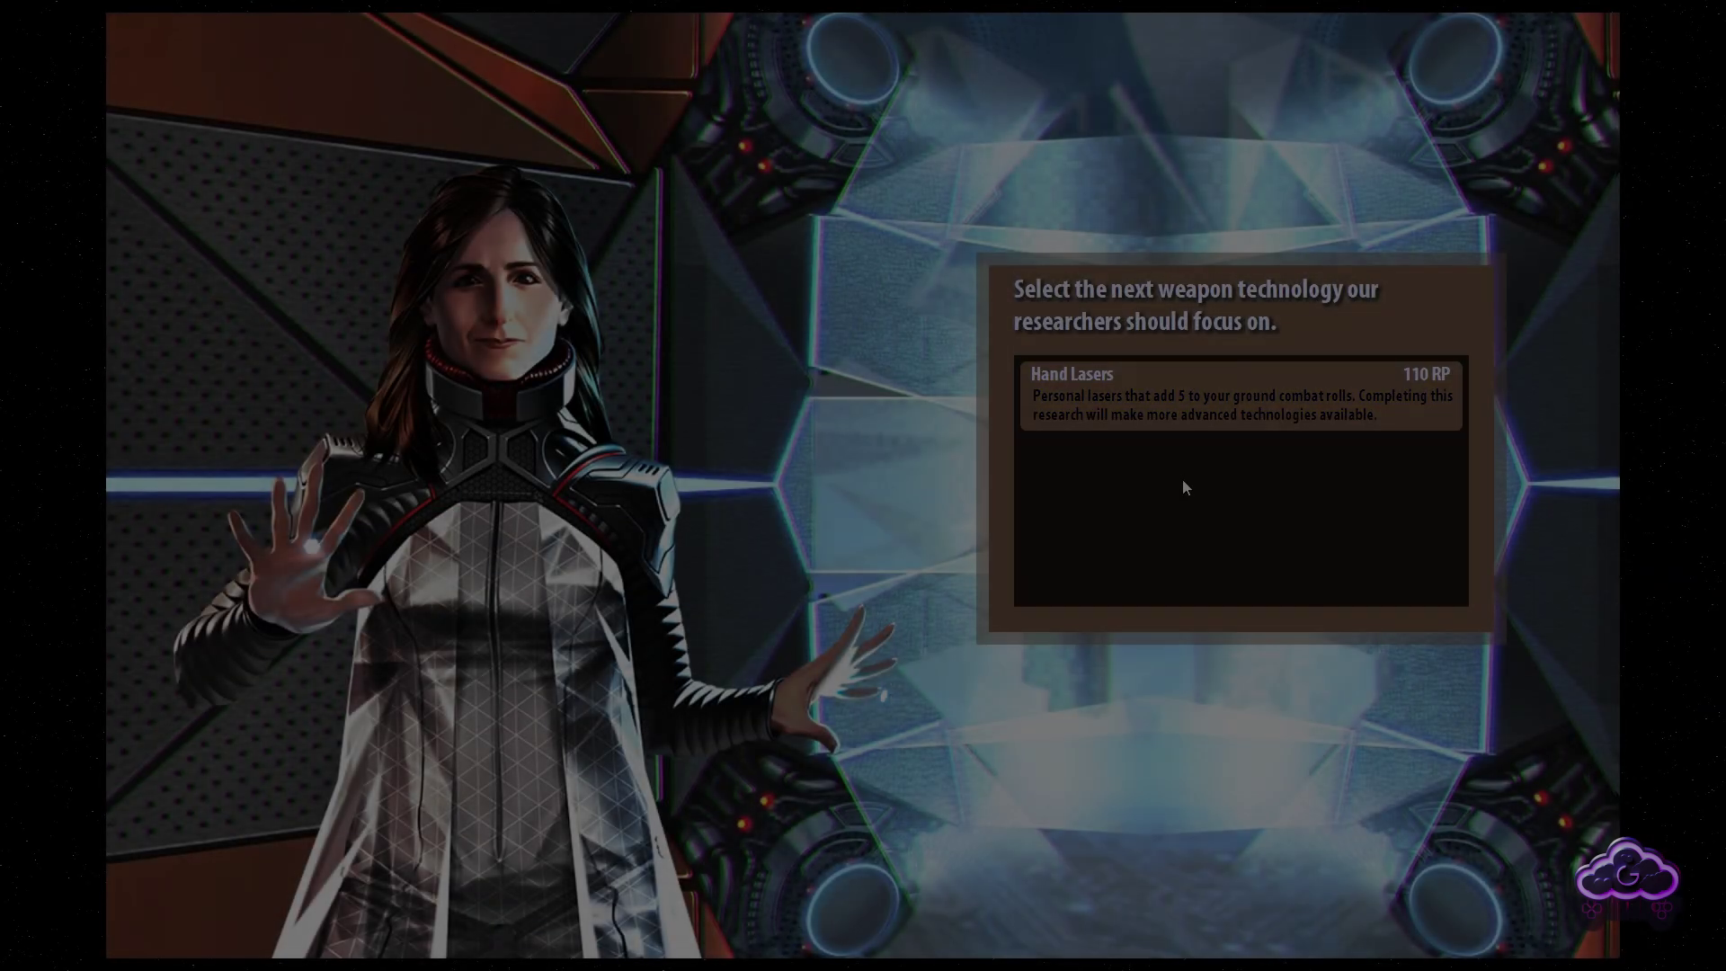
left_click(1196, 407)
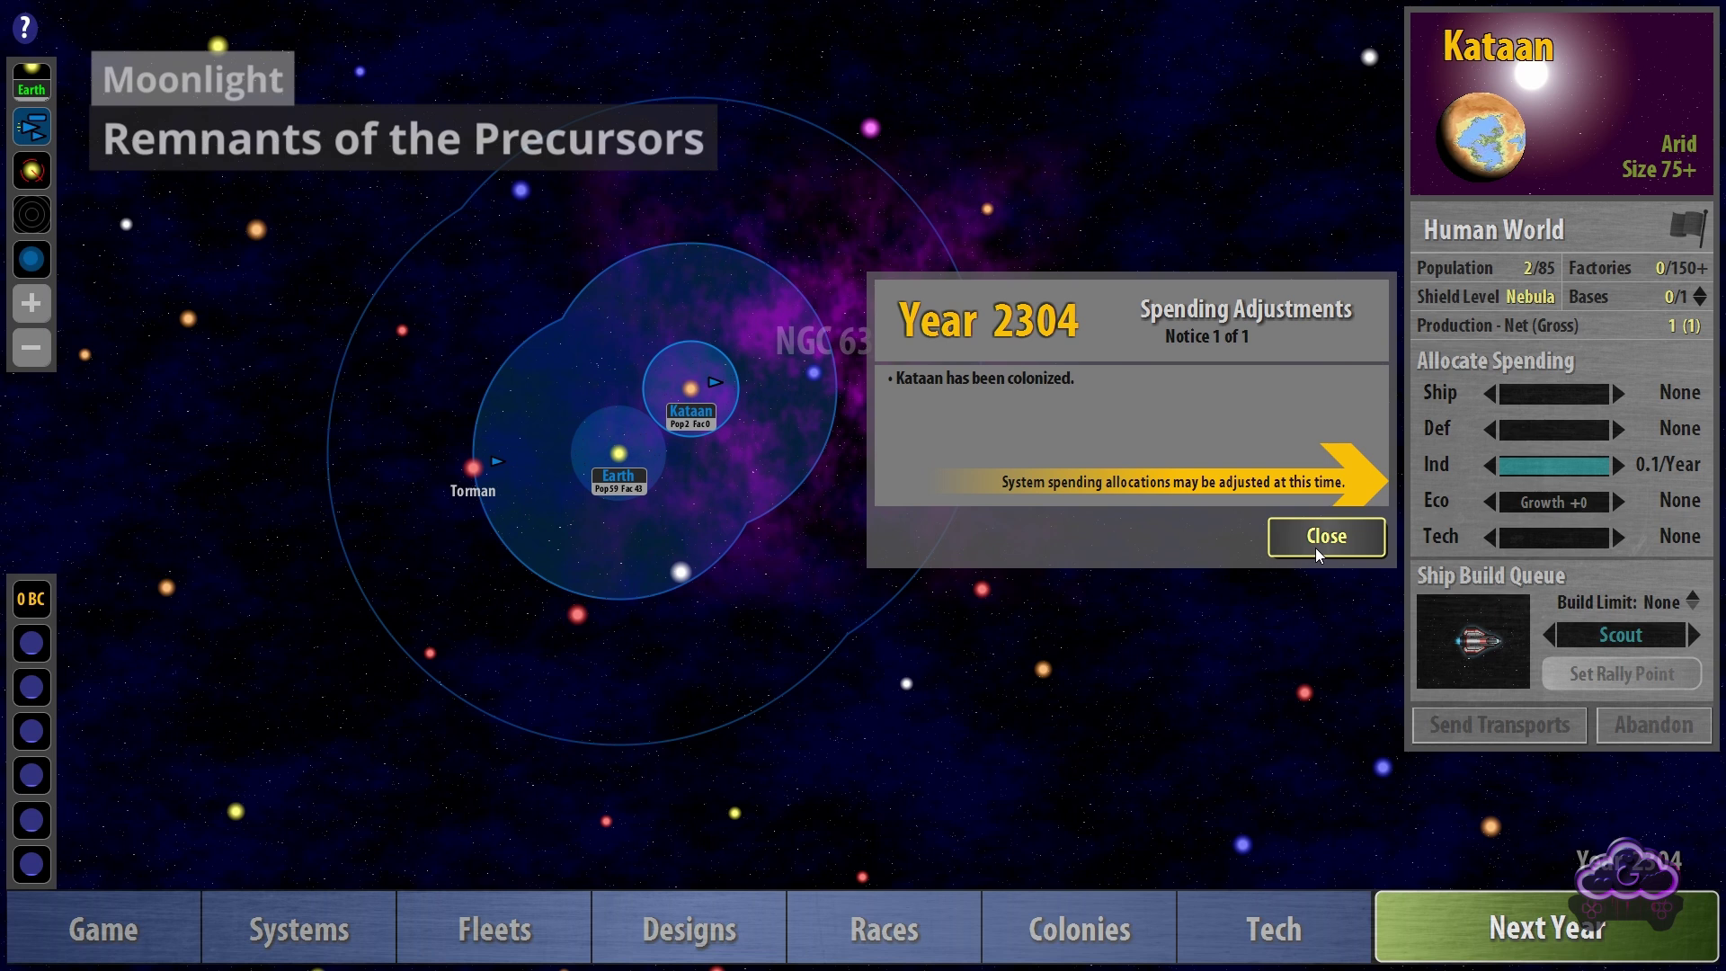
left_click(1319, 555)
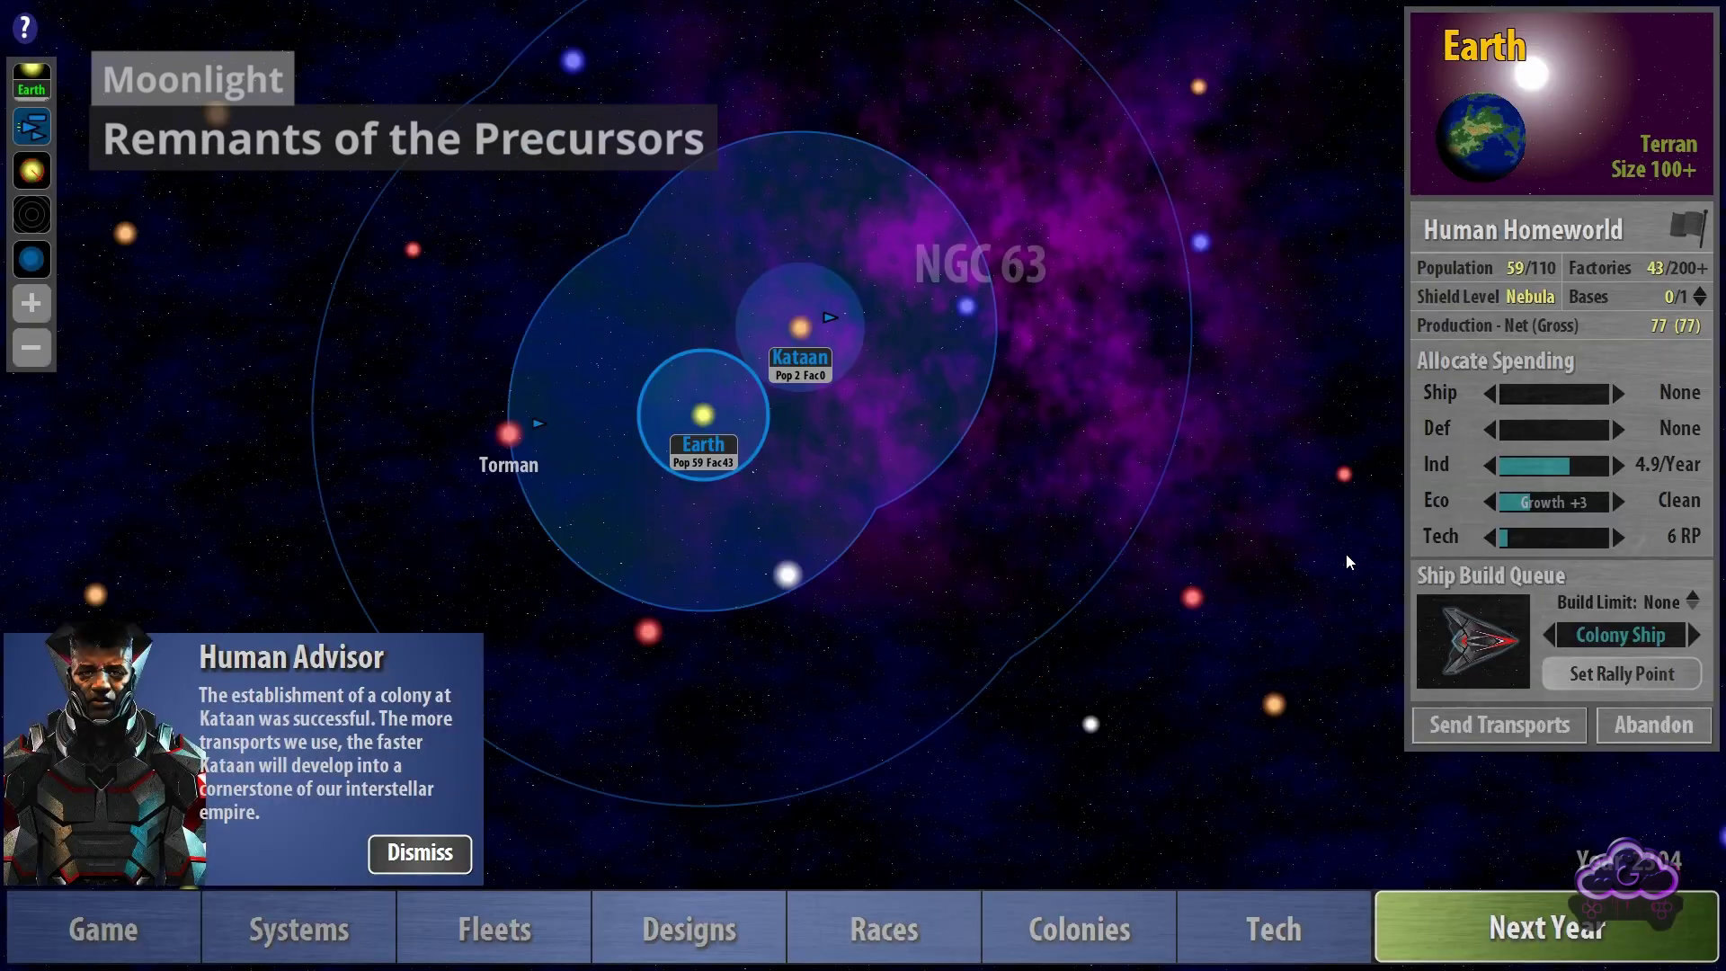
Step: Inspect Kataan and Earth on the galaxy map, dismiss the Human Advisor, then rotate the mission camera
left_click(799, 332)
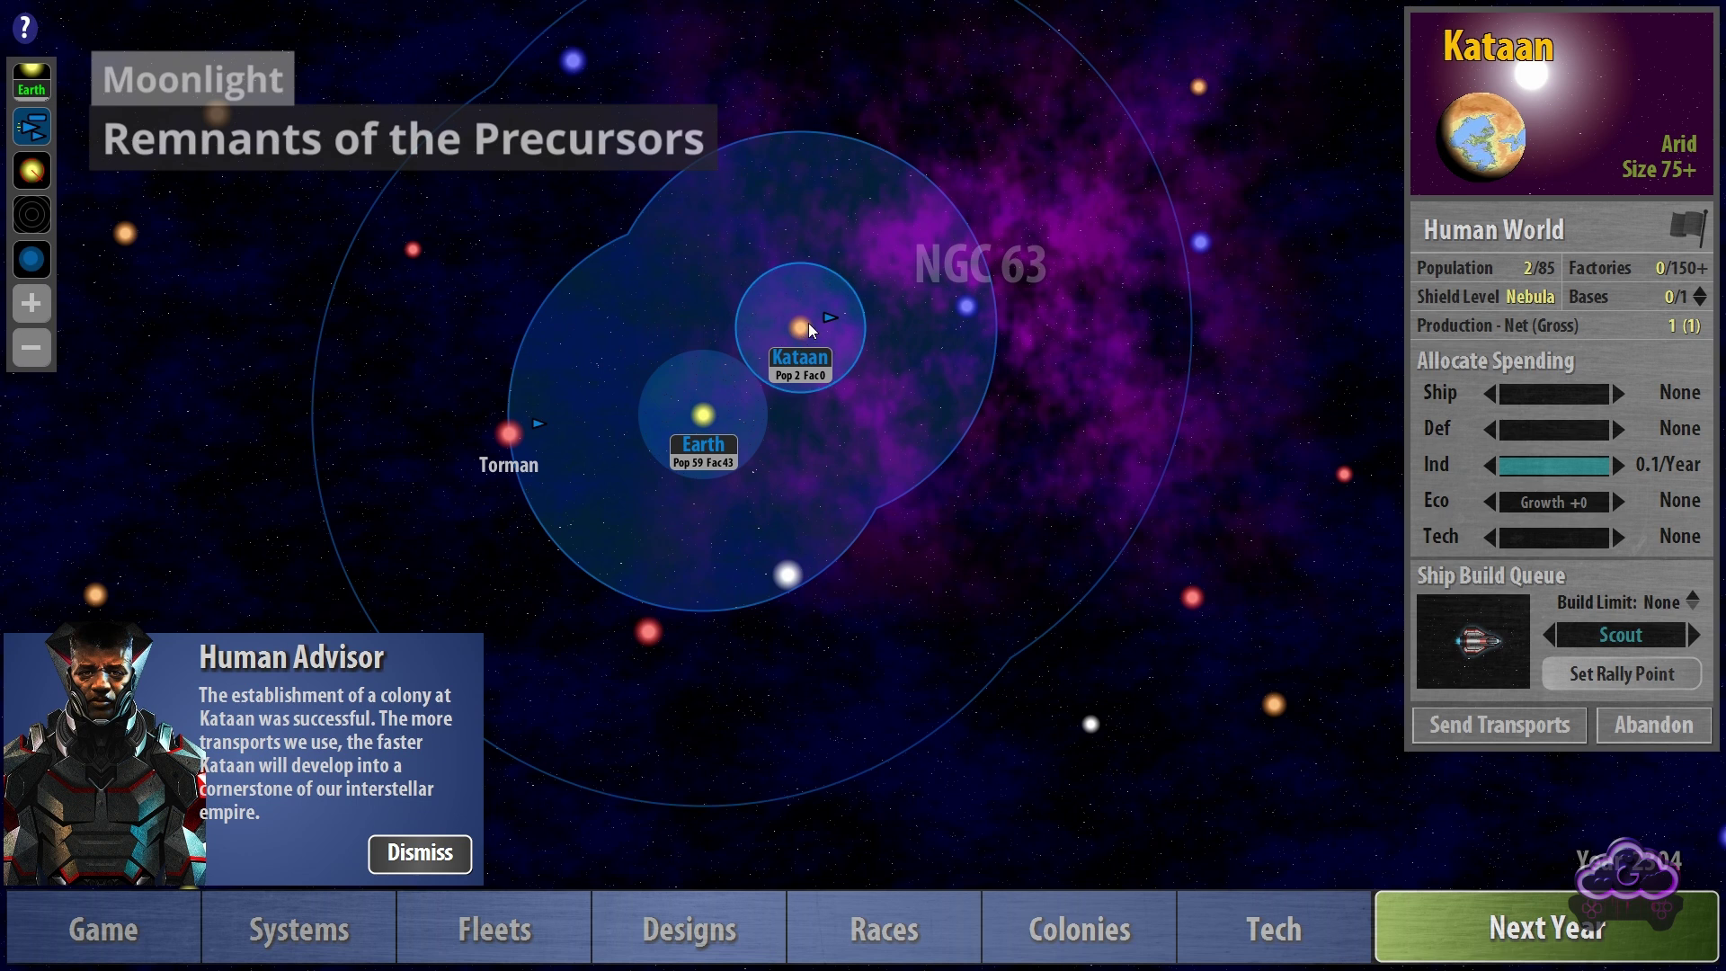
left_click(709, 418)
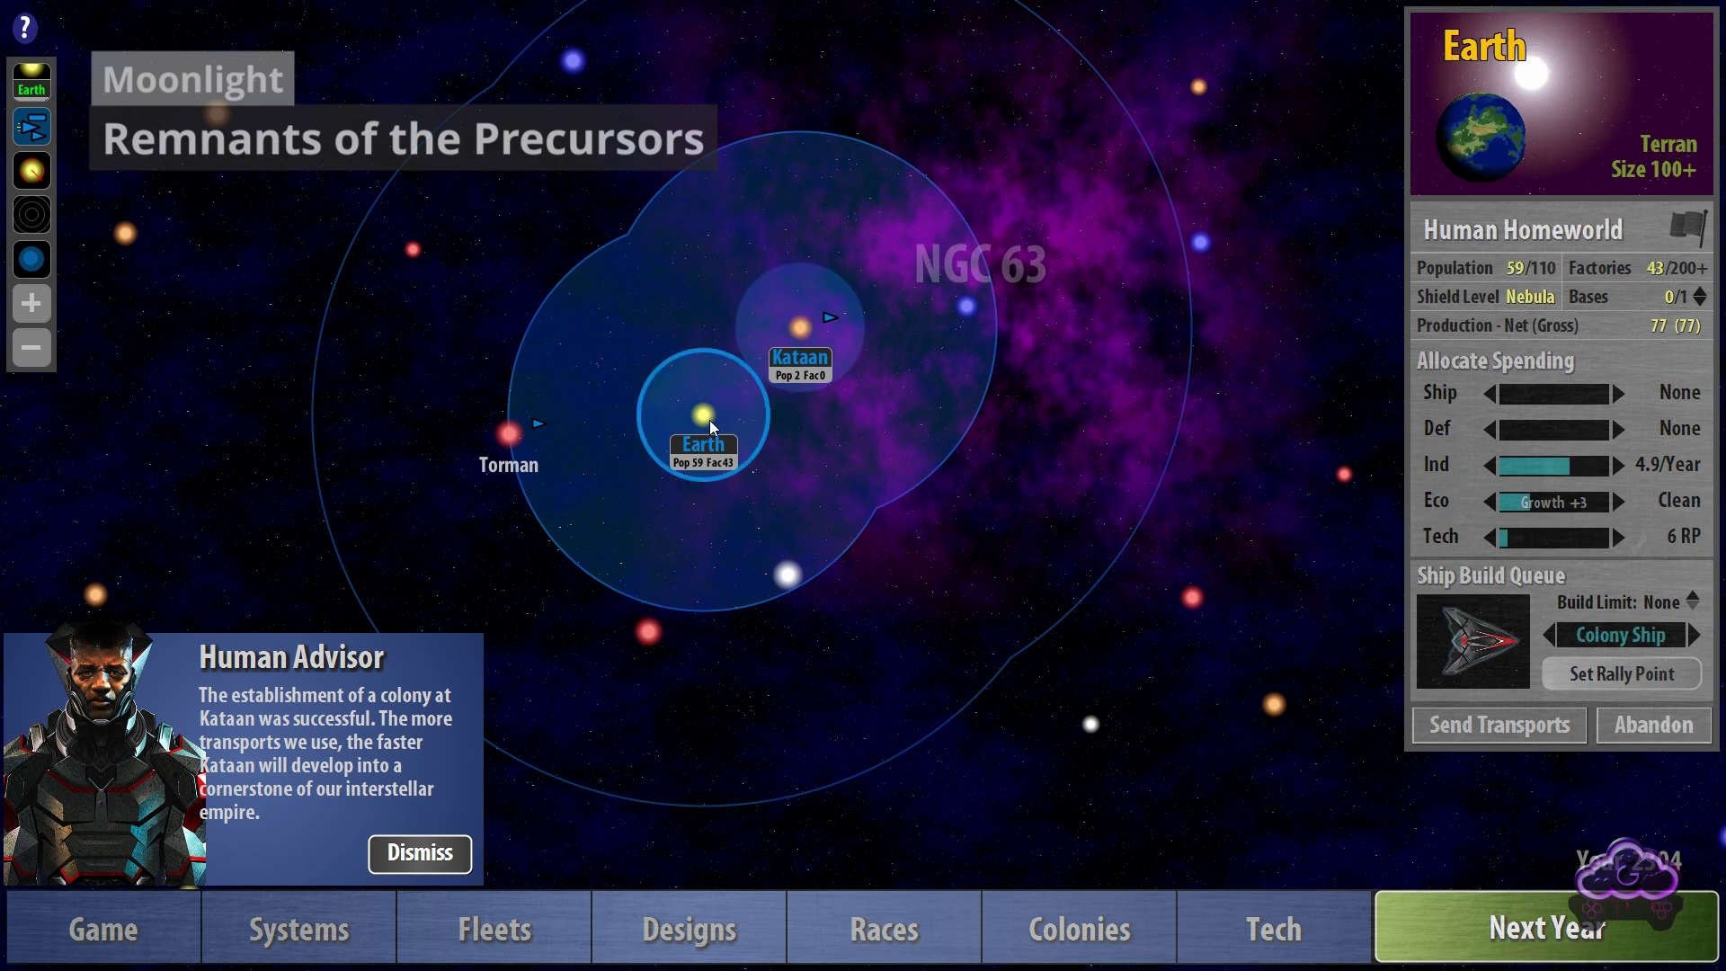
left_click(801, 340)
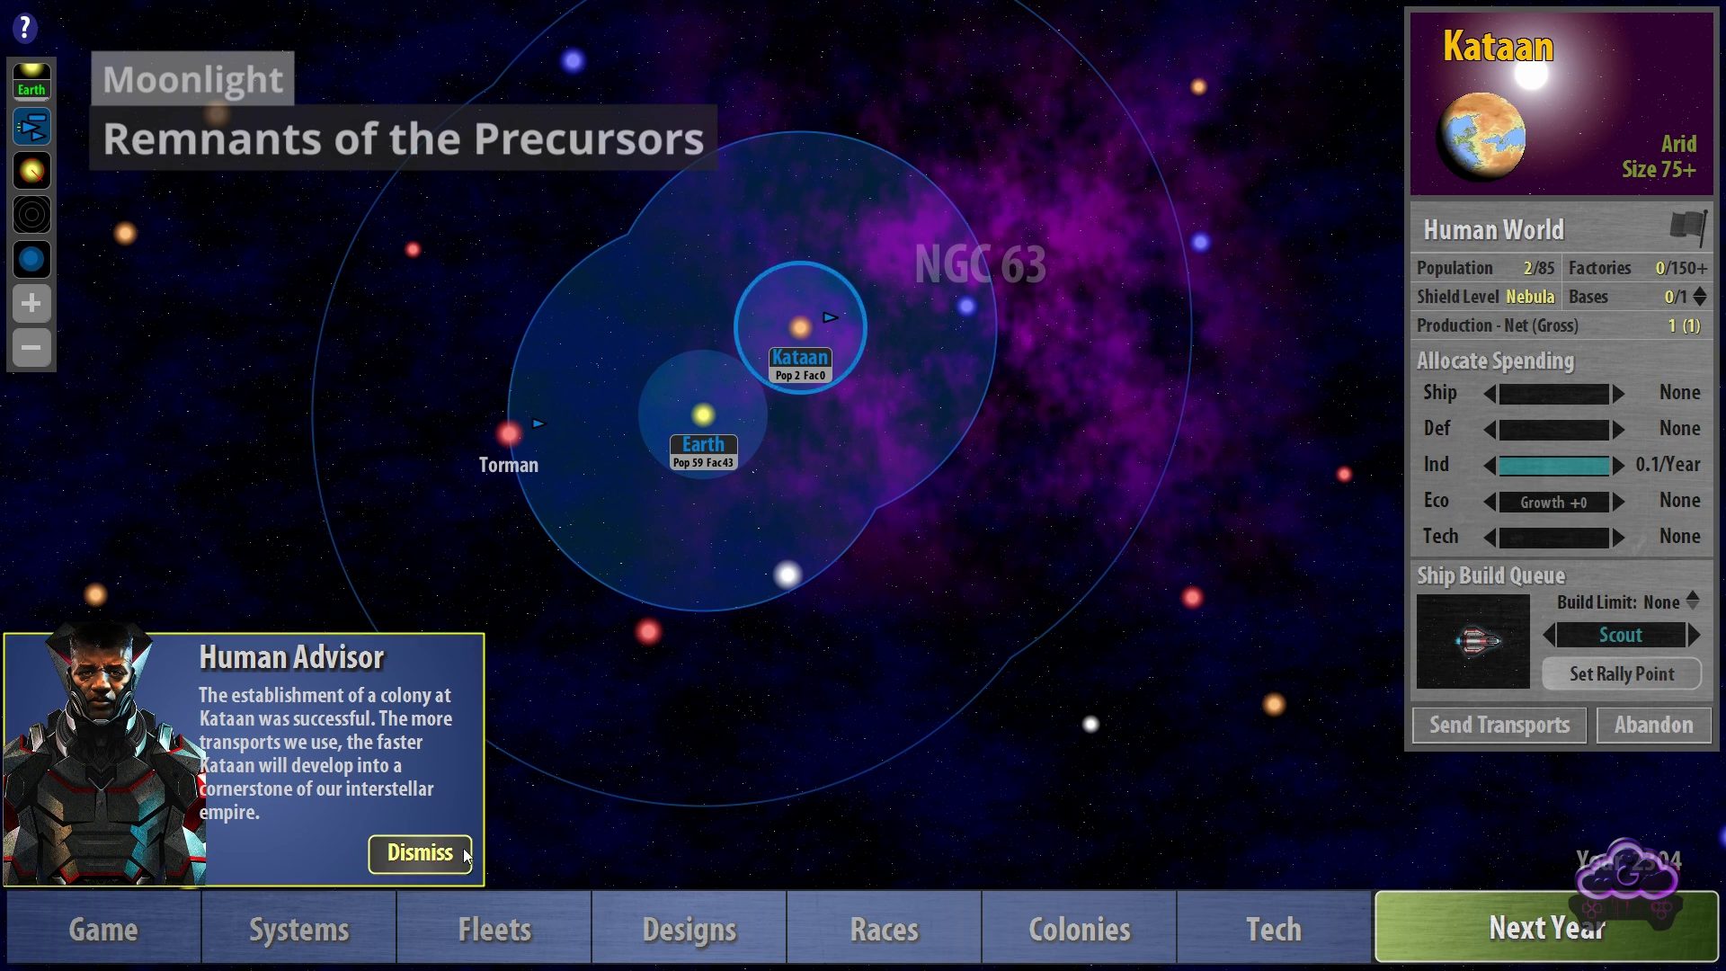
left_click(419, 852)
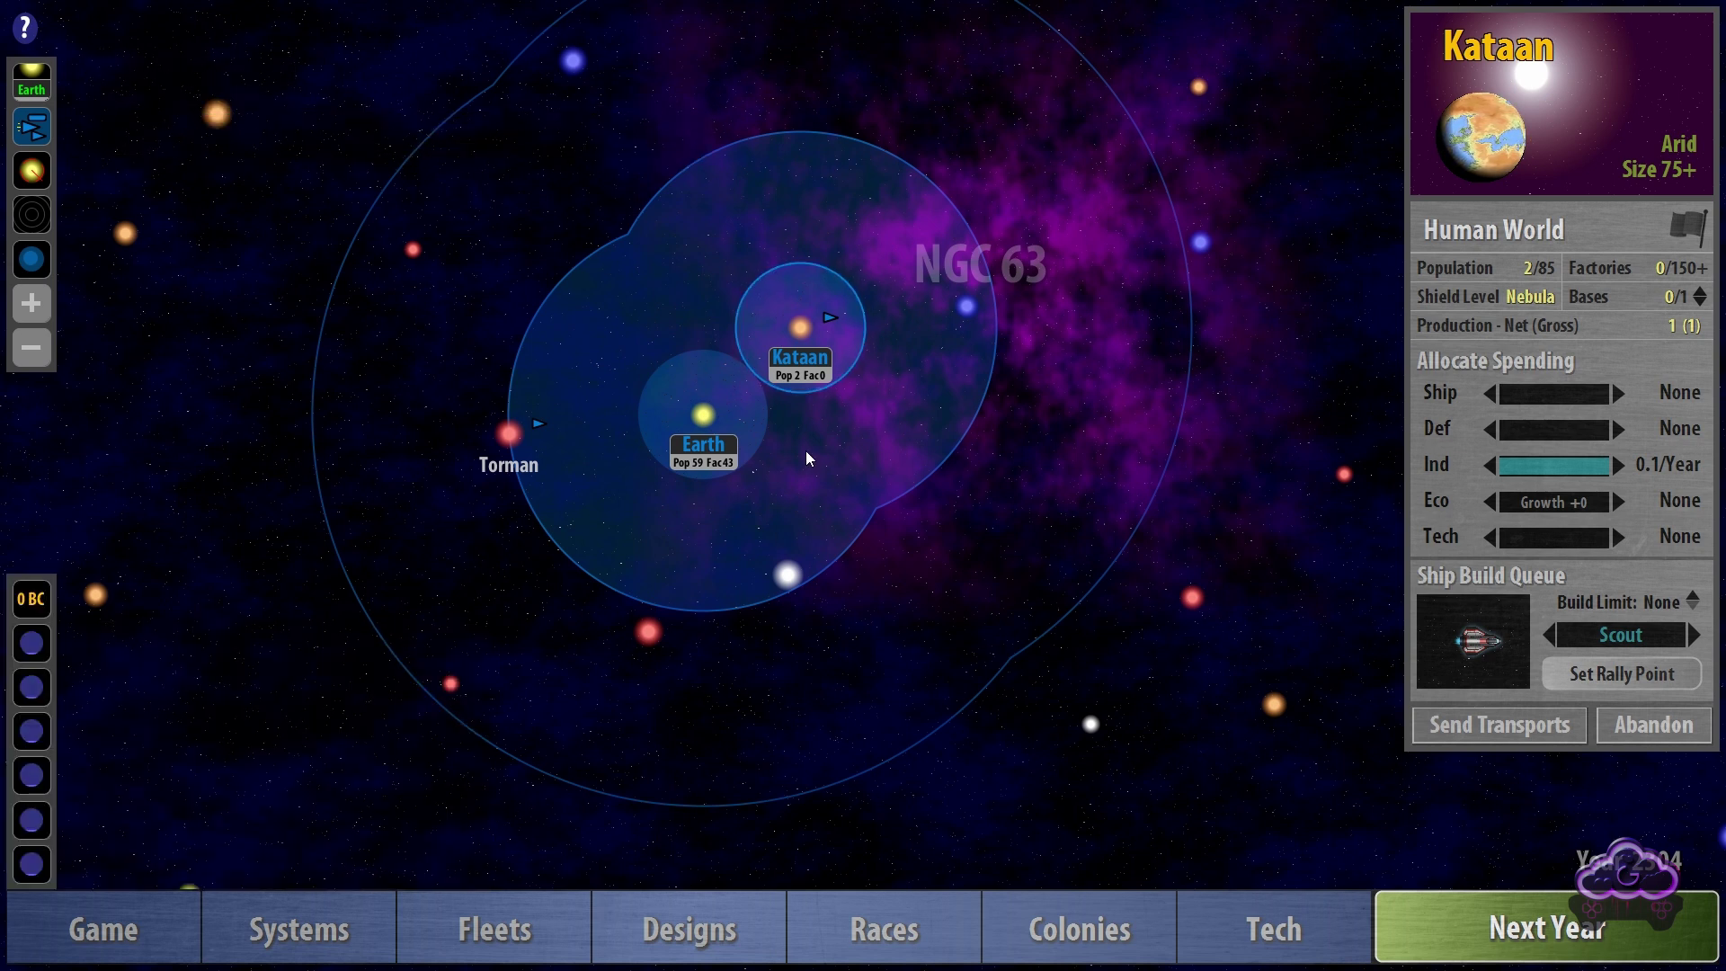
left_click(704, 415)
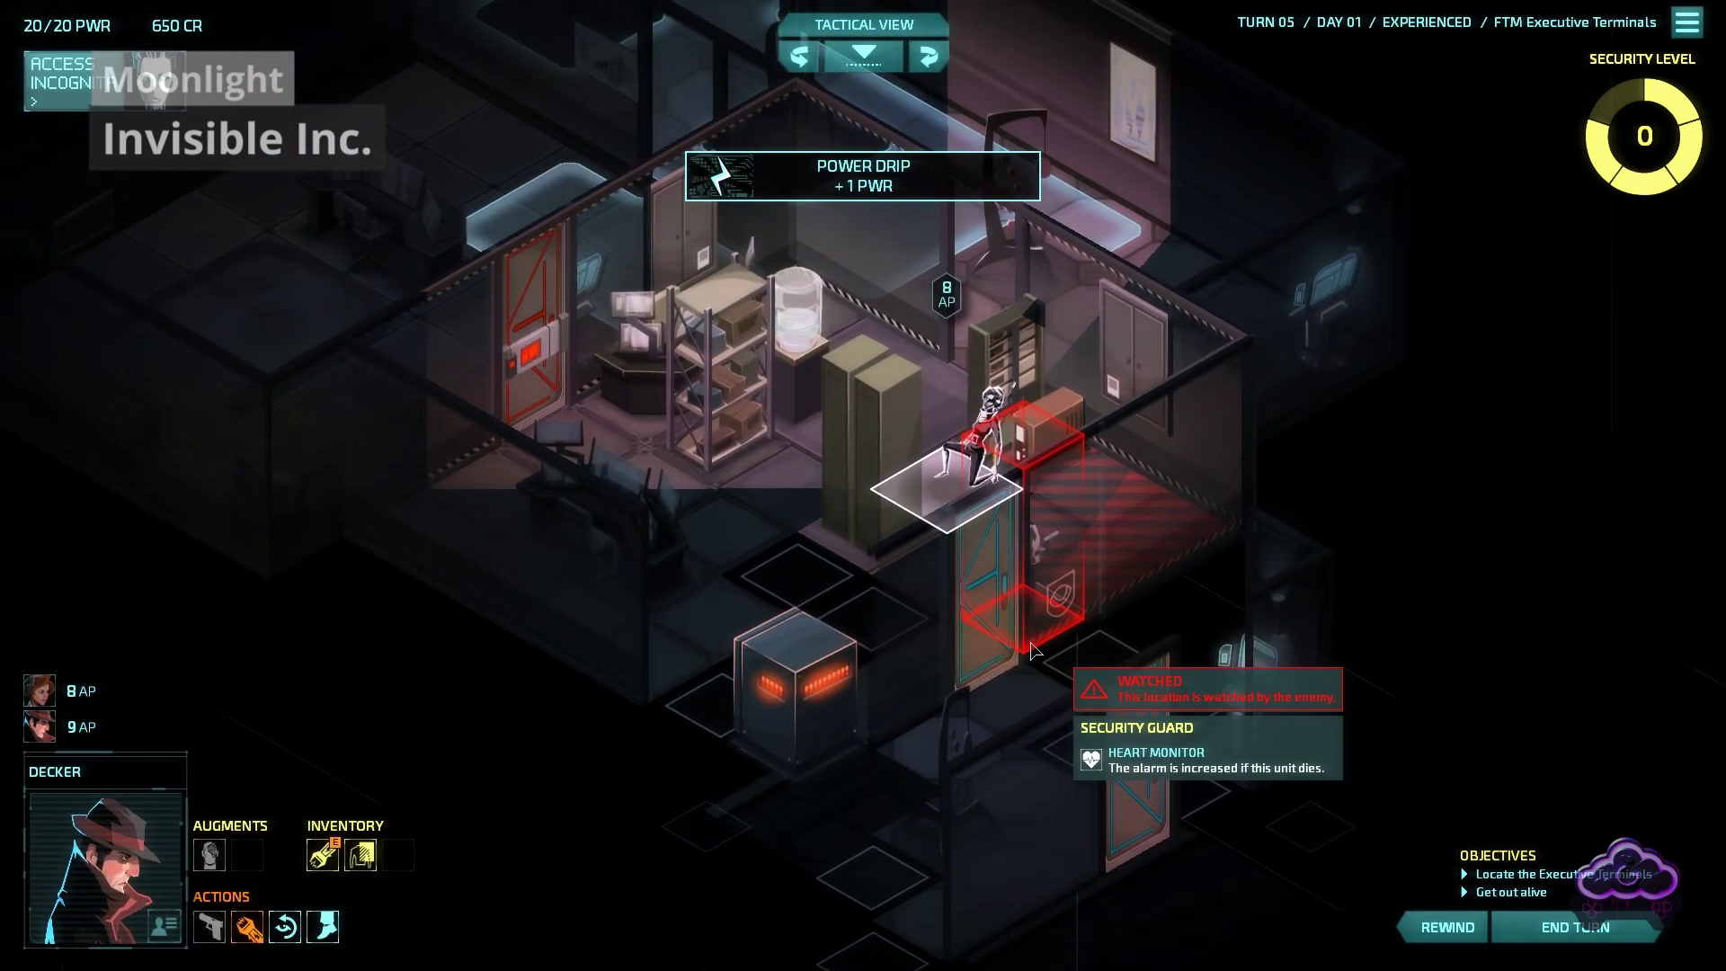
key("e")
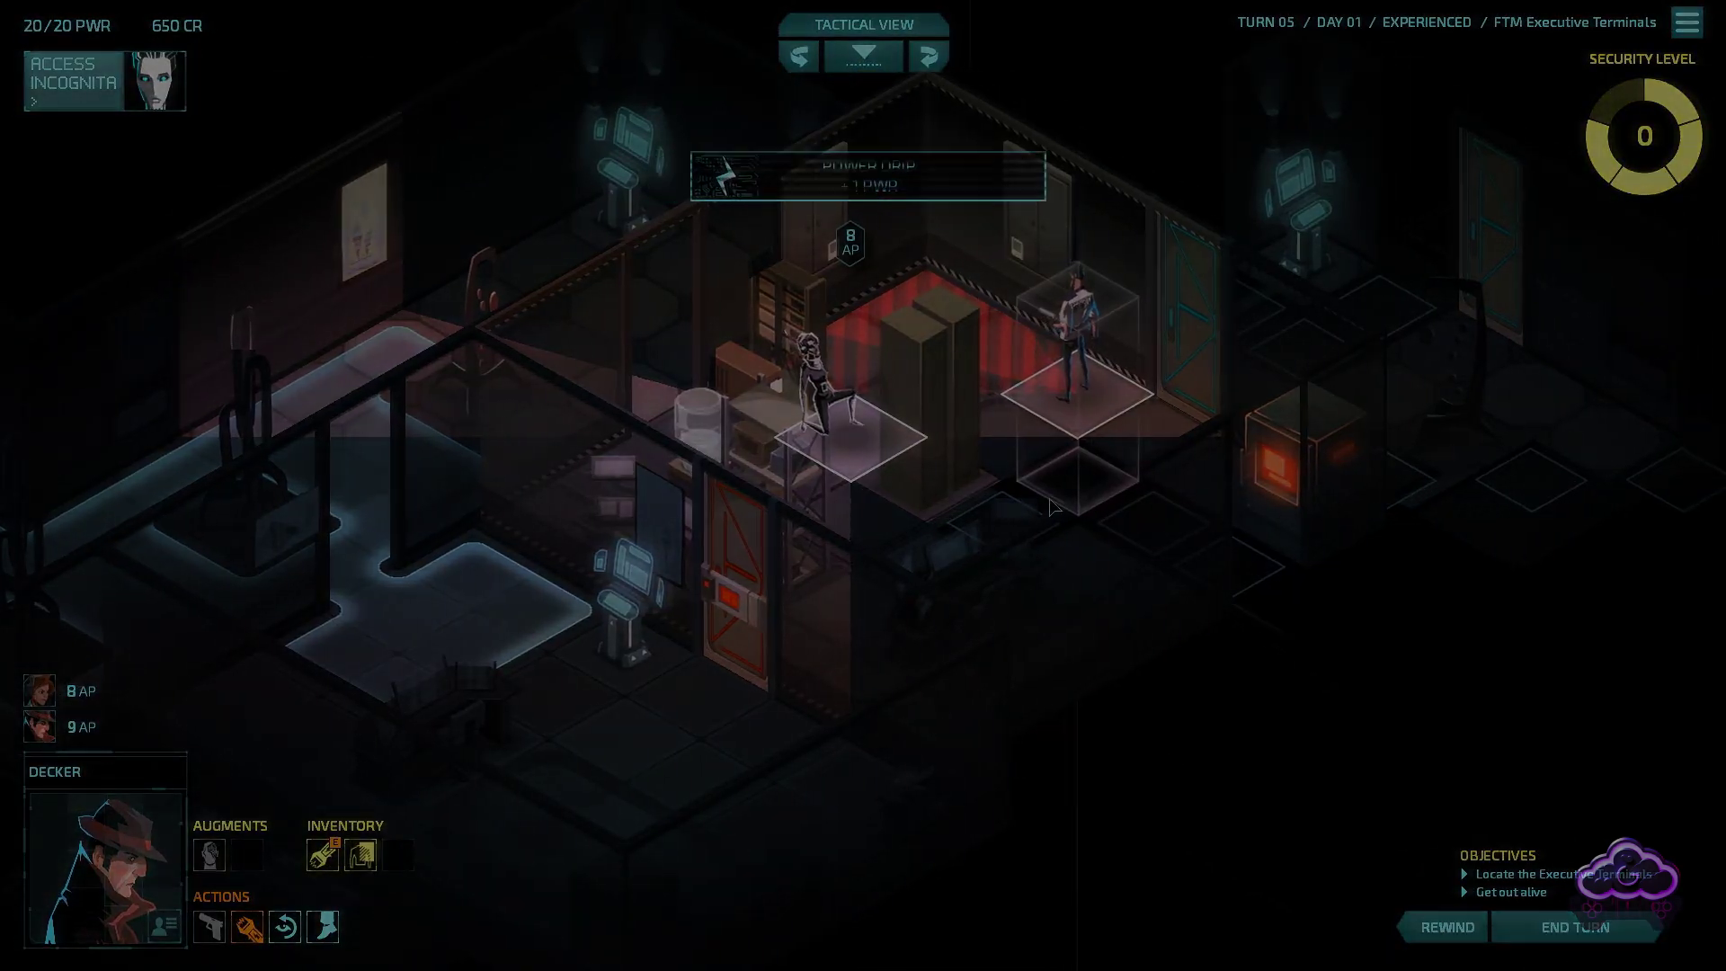